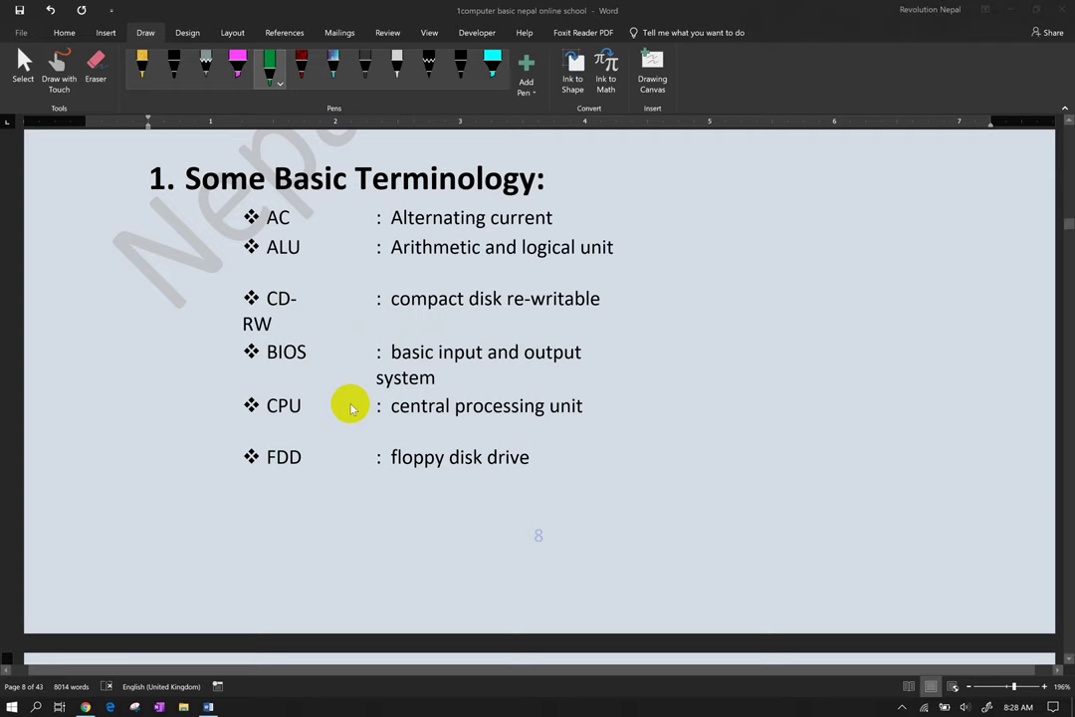
- Scroll down to page 8's abbreviation list, from HDD through world wide web
{"action": "scroll", "coordinate": [349, 407], "scroll_direction": "down", "scroll_amount": 2}
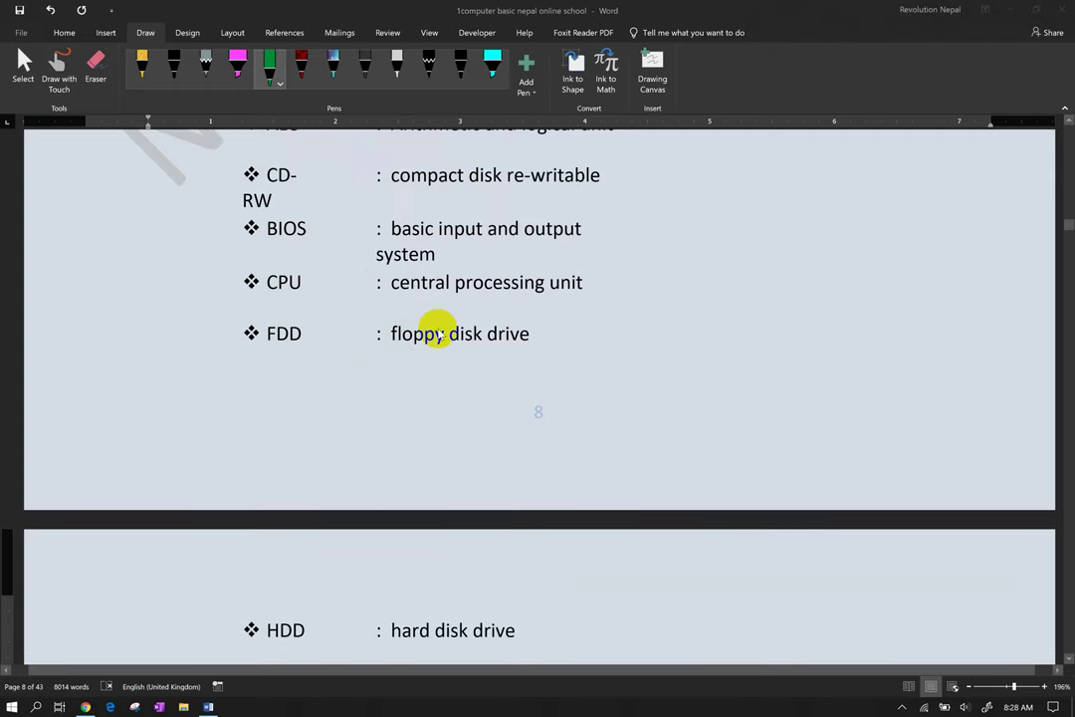
{"action": "scroll", "coordinate": [514, 331], "scroll_direction": "down", "scroll_amount": 4}
{"action": "scroll", "coordinate": [515, 333], "scroll_direction": "down", "scroll_amount": 2}
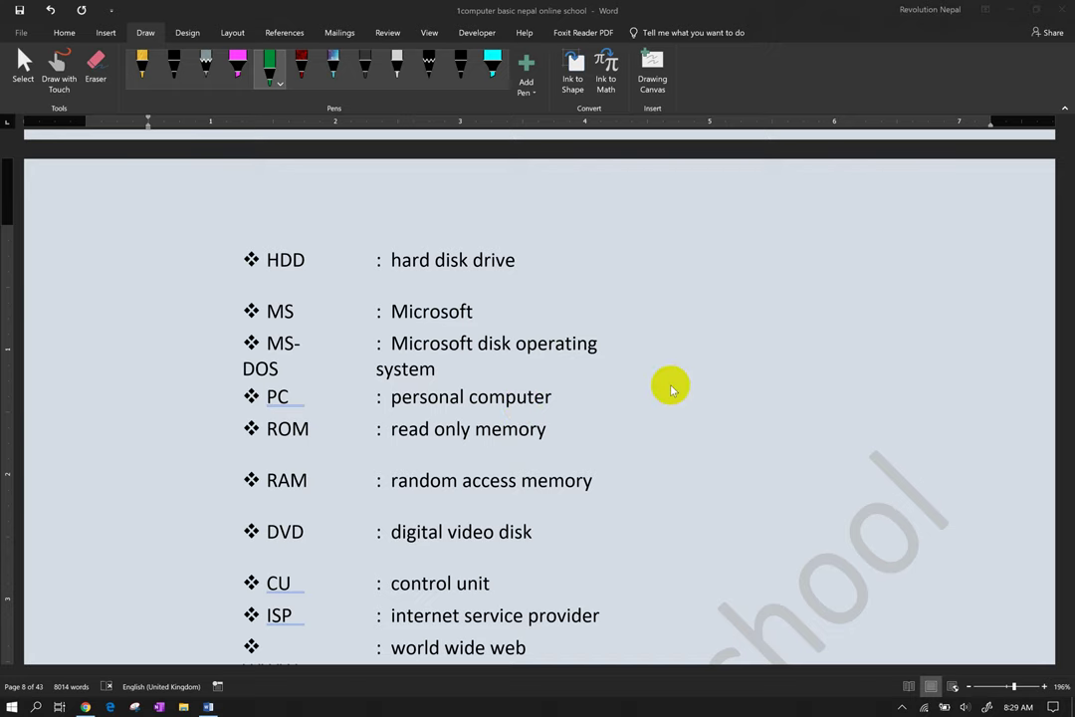
- Tick the RAM, DVD, CU and ISP entries in green ink
{"action": "left_click_drag", "start_coordinate": [610, 484], "coordinate": [649, 439]}
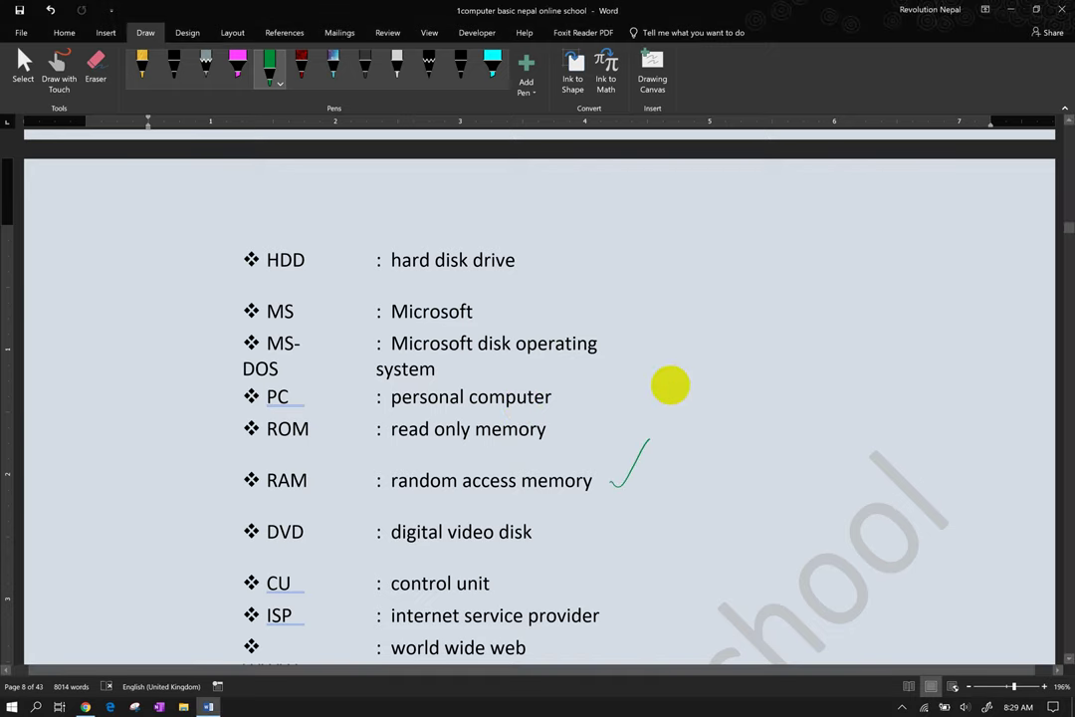
{"action": "scroll", "coordinate": [670, 386], "scroll_direction": "down", "scroll_amount": 3}
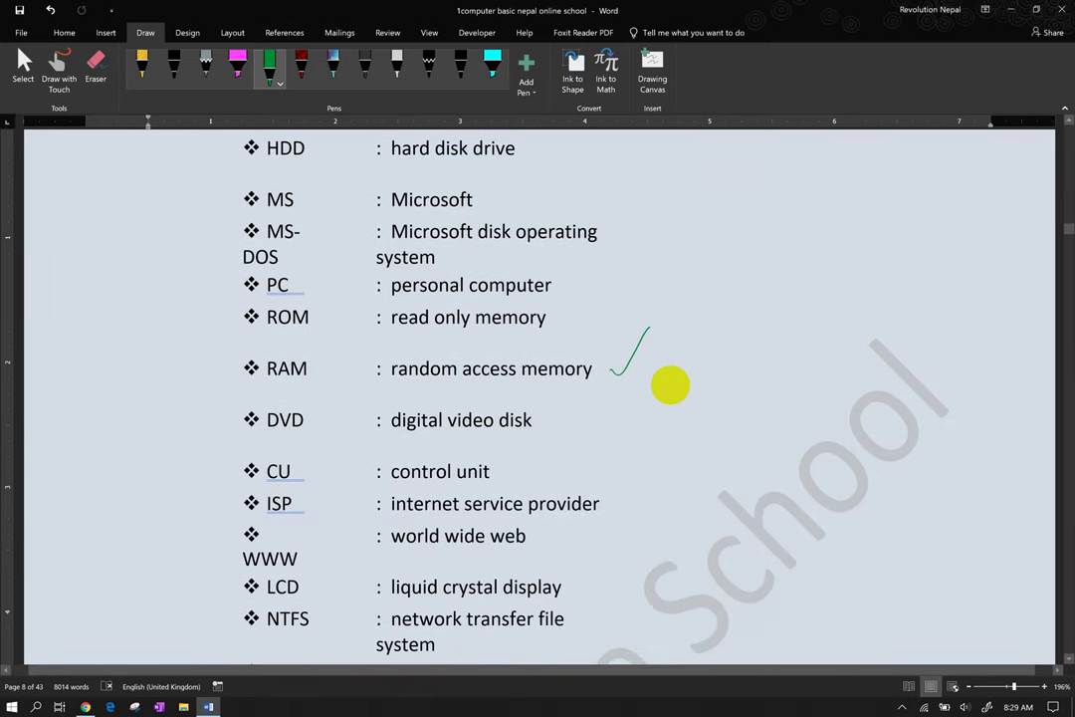
{"action": "left_click_drag", "start_coordinate": [550, 423], "coordinate": [594, 382]}
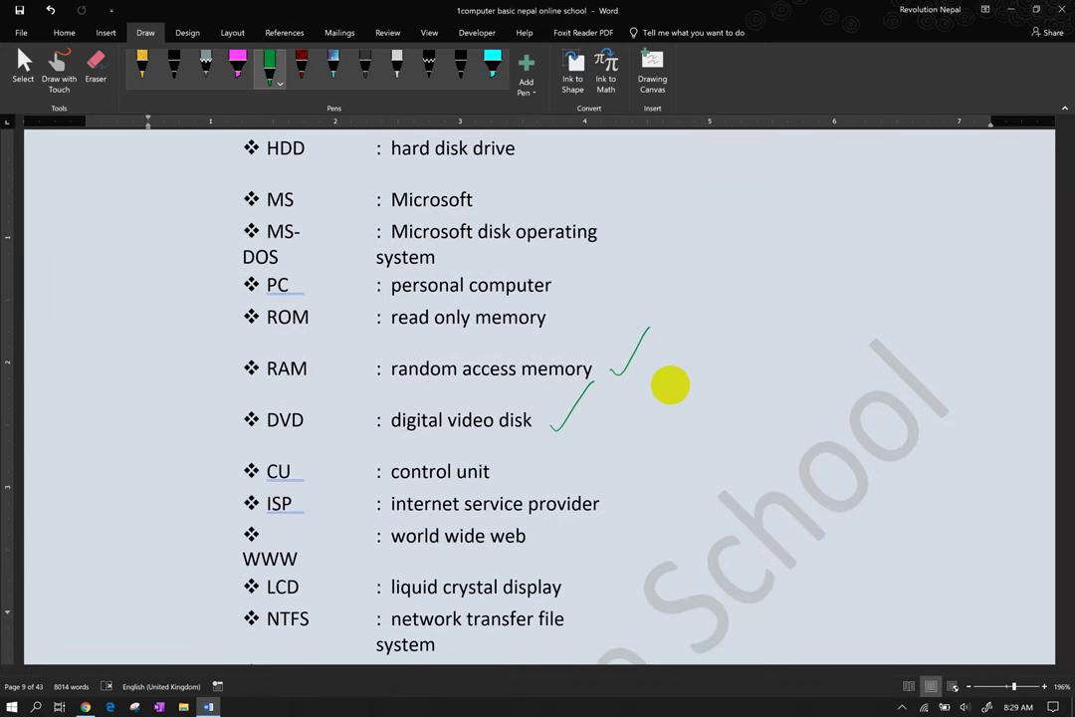
{"action": "left_click_drag", "start_coordinate": [500, 466], "coordinate": [544, 444]}
{"action": "left_click_drag", "start_coordinate": [612, 502], "coordinate": [666, 450]}
- Tick WWW, NTFS, XT and AT, and underline 'world wide web' and 'serial' in green
{"action": "scroll", "coordinate": [670, 385], "scroll_direction": "down", "scroll_amount": 2}
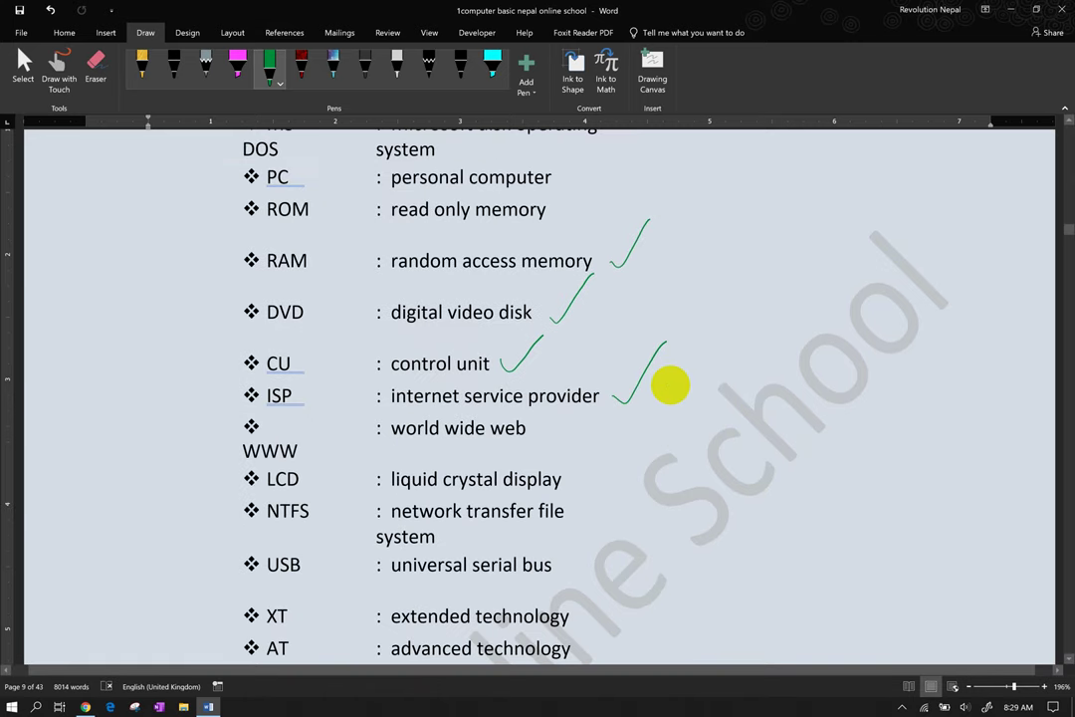
{"action": "left_click_drag", "start_coordinate": [302, 449], "coordinate": [318, 445]}
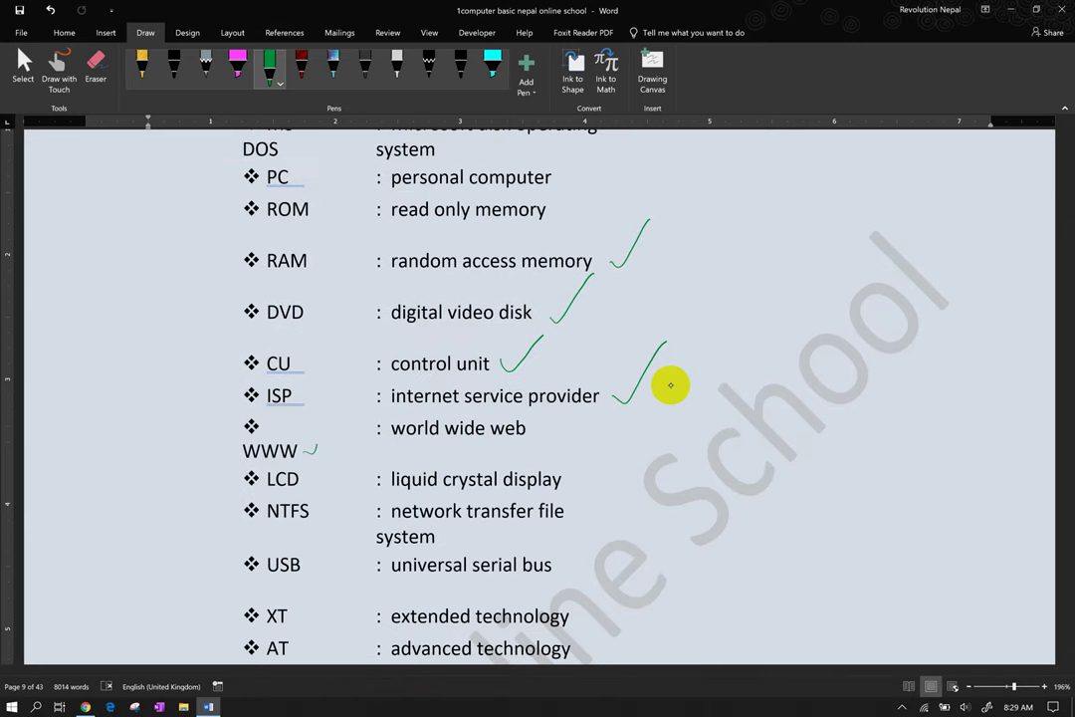
{"action": "left_click_drag", "start_coordinate": [391, 445], "coordinate": [528, 441]}
{"action": "left_click_drag", "start_coordinate": [441, 535], "coordinate": [469, 516]}
{"action": "left_click_drag", "start_coordinate": [460, 572], "coordinate": [522, 575]}
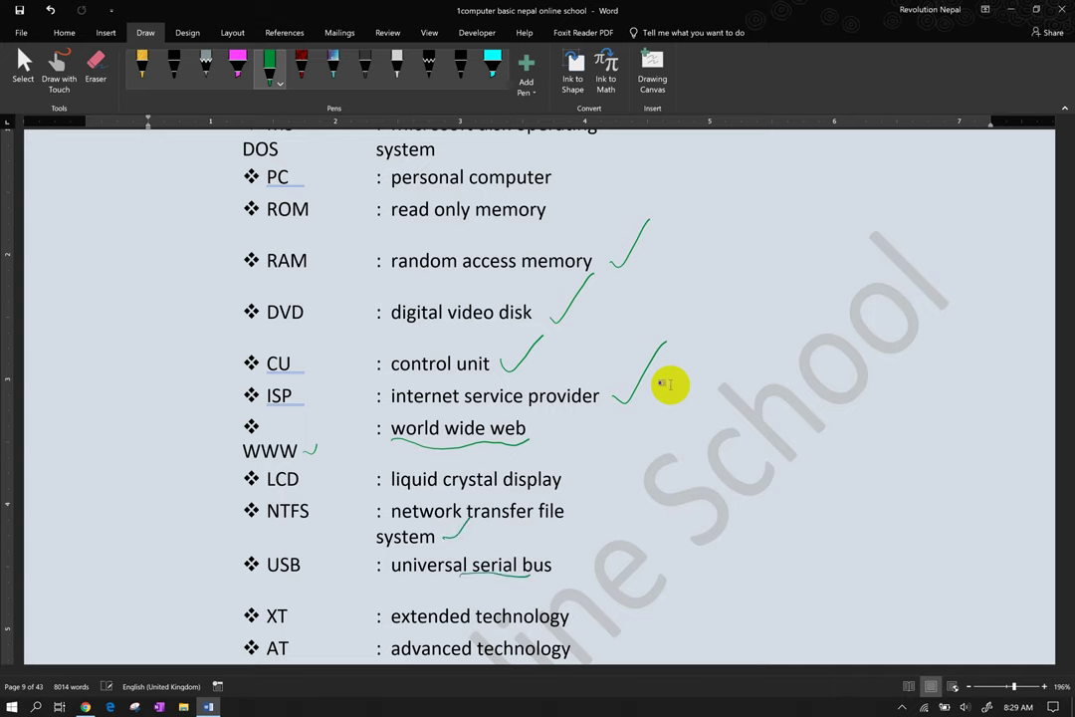
{"action": "scroll", "coordinate": [670, 385], "scroll_direction": "down", "scroll_amount": 3}
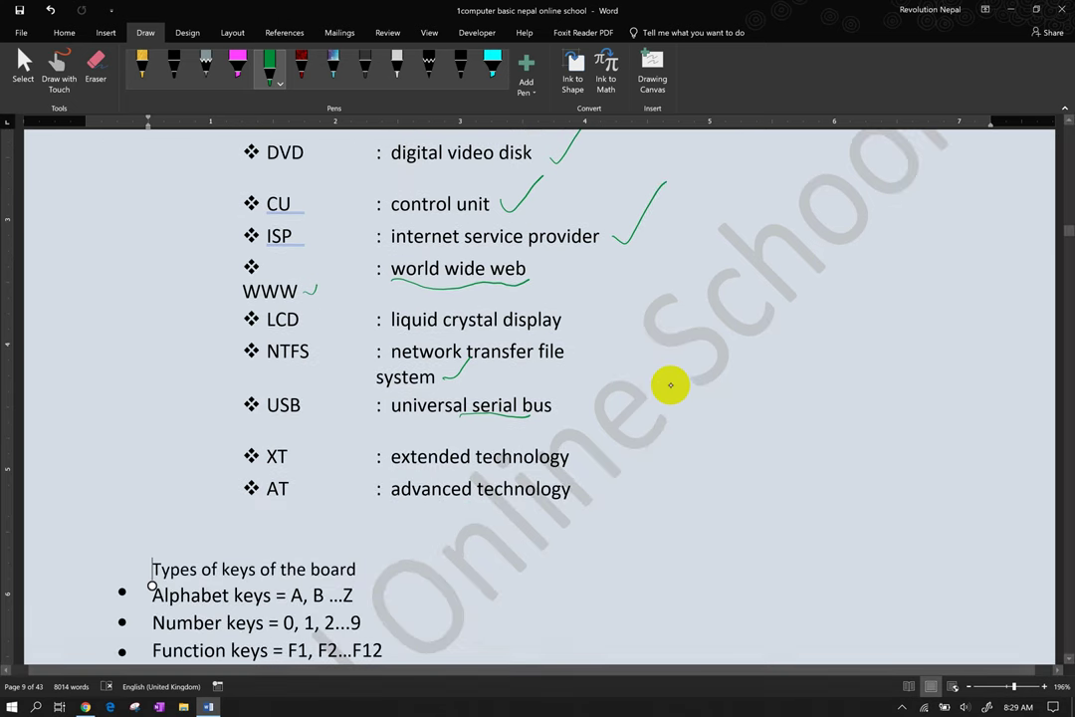
{"action": "left_click_drag", "start_coordinate": [589, 452], "coordinate": [612, 426]}
{"action": "left_click_drag", "start_coordinate": [580, 491], "coordinate": [619, 459]}
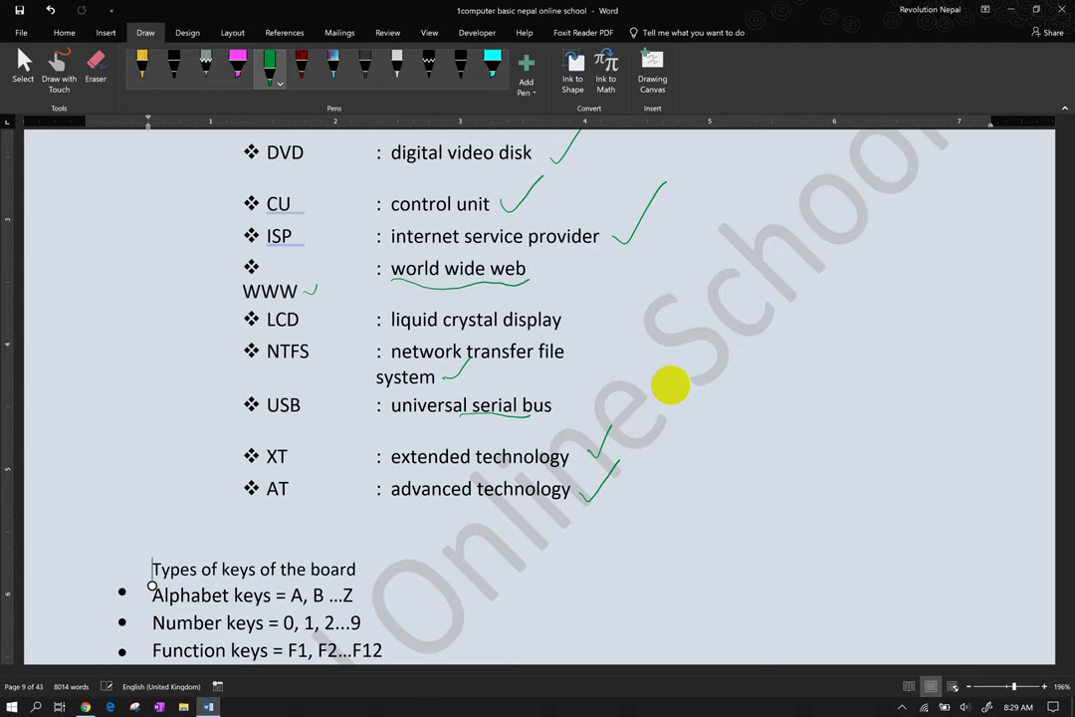
{"action": "scroll", "coordinate": [667, 398], "scroll_direction": "down", "scroll_amount": 3}
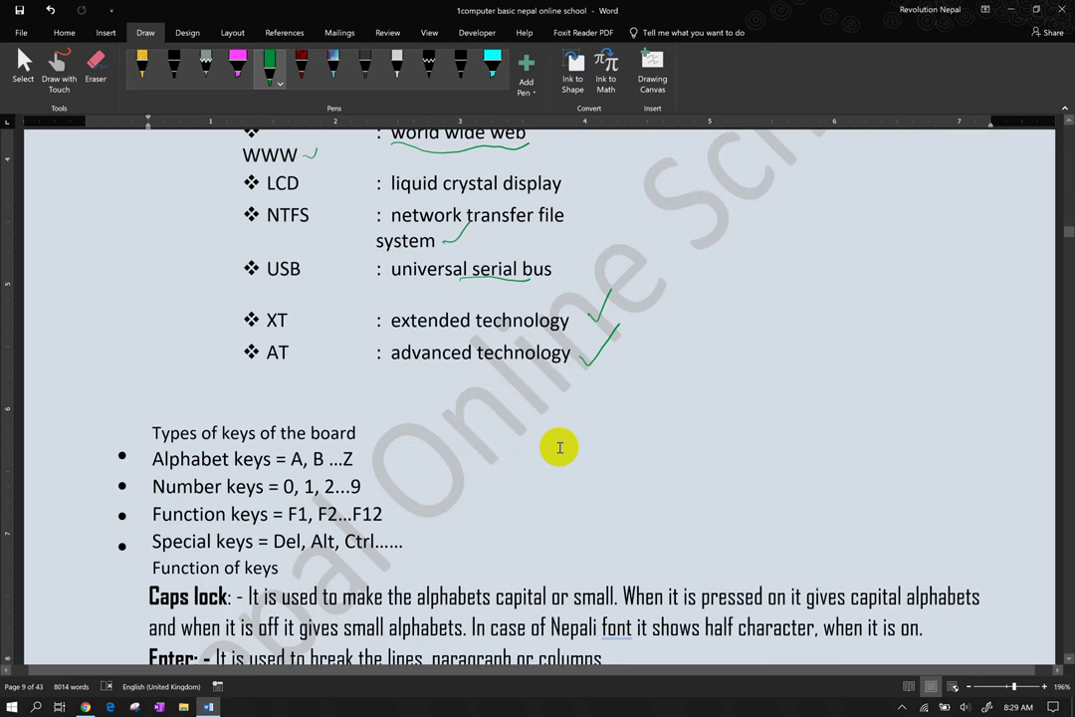
- Scroll to the Types of keys list and start a green tick beside Alphabet keys
{"action": "scroll", "coordinate": [559, 447], "scroll_direction": "down", "scroll_amount": 1}
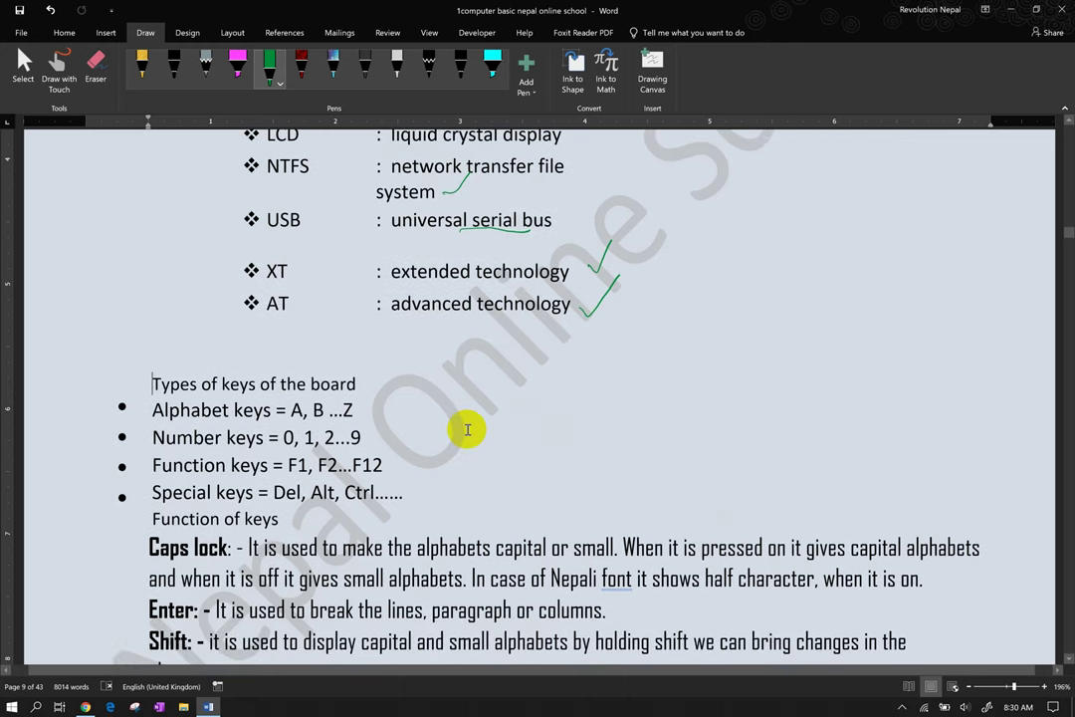
{"action": "scroll", "coordinate": [467, 429], "scroll_direction": "down", "scroll_amount": 1}
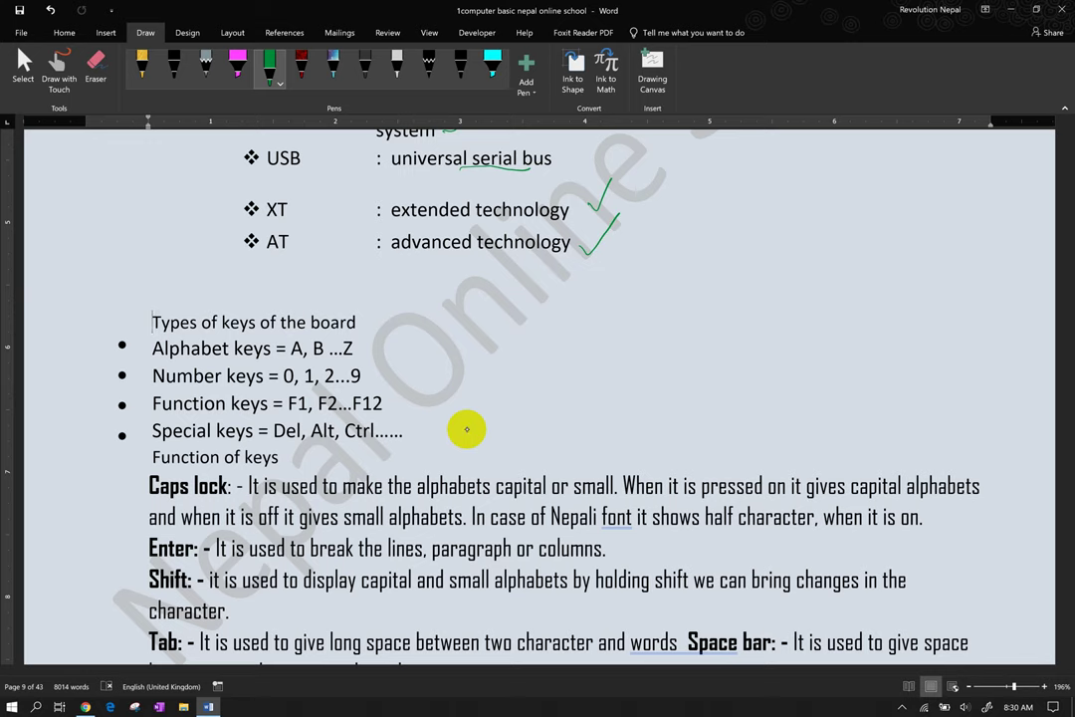
{"action": "left_click_drag", "start_coordinate": [378, 349], "coordinate": [391, 328]}
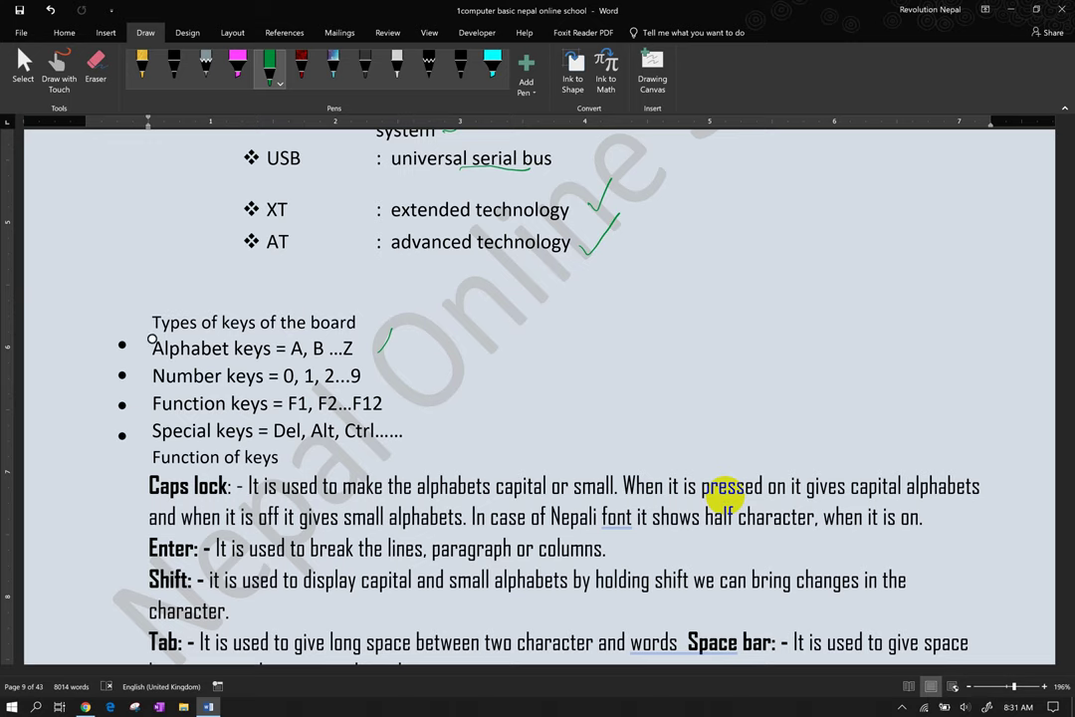
{"action": "left_click", "coordinate": [686, 486]}
{"action": "scroll", "coordinate": [724, 487], "scroll_direction": "down", "scroll_amount": 1}
{"action": "scroll", "coordinate": [723, 492], "scroll_direction": "down", "scroll_amount": 3}
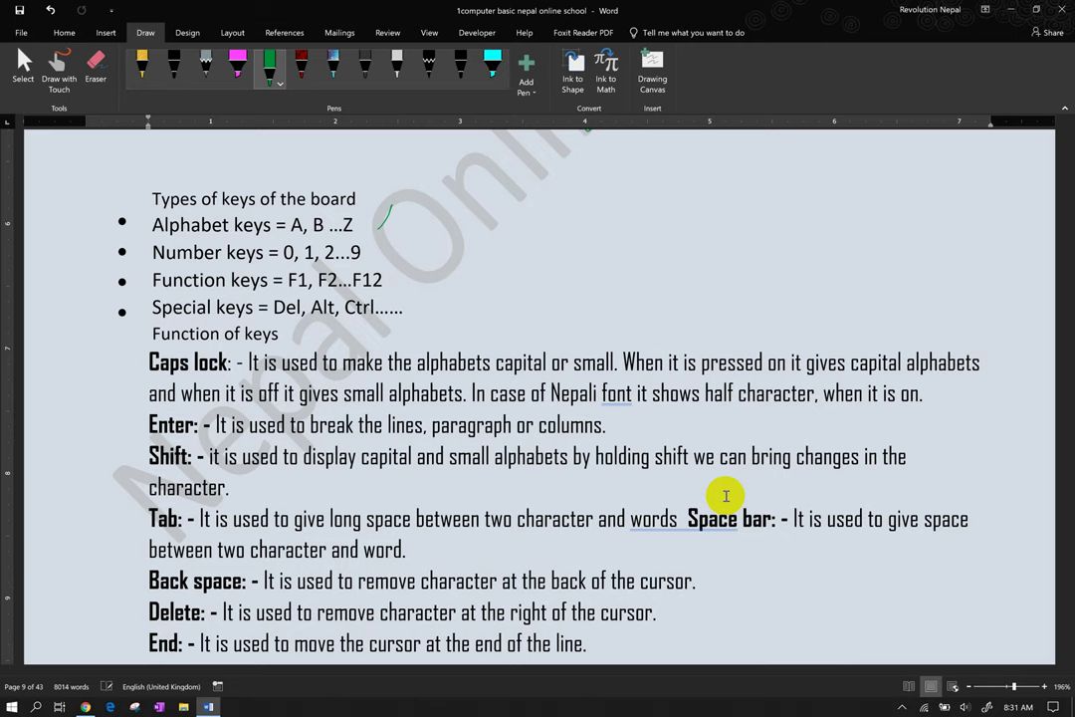
{"action": "left_click", "coordinate": [304, 338]}
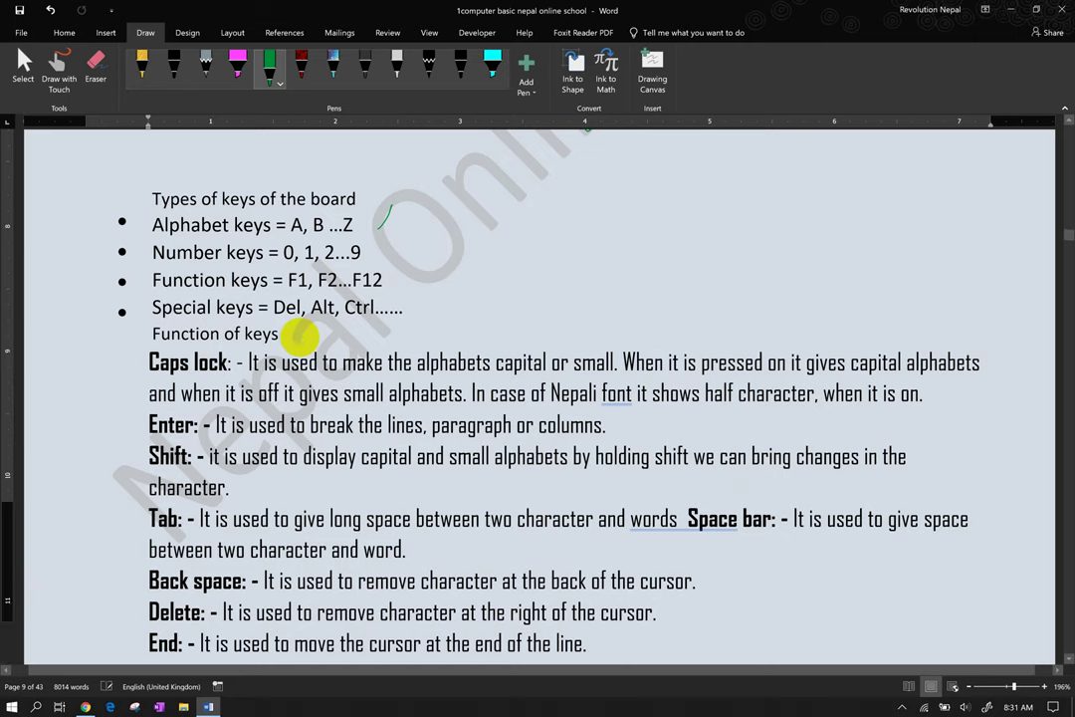
{"action": "key", "text": "ctrl+z"}
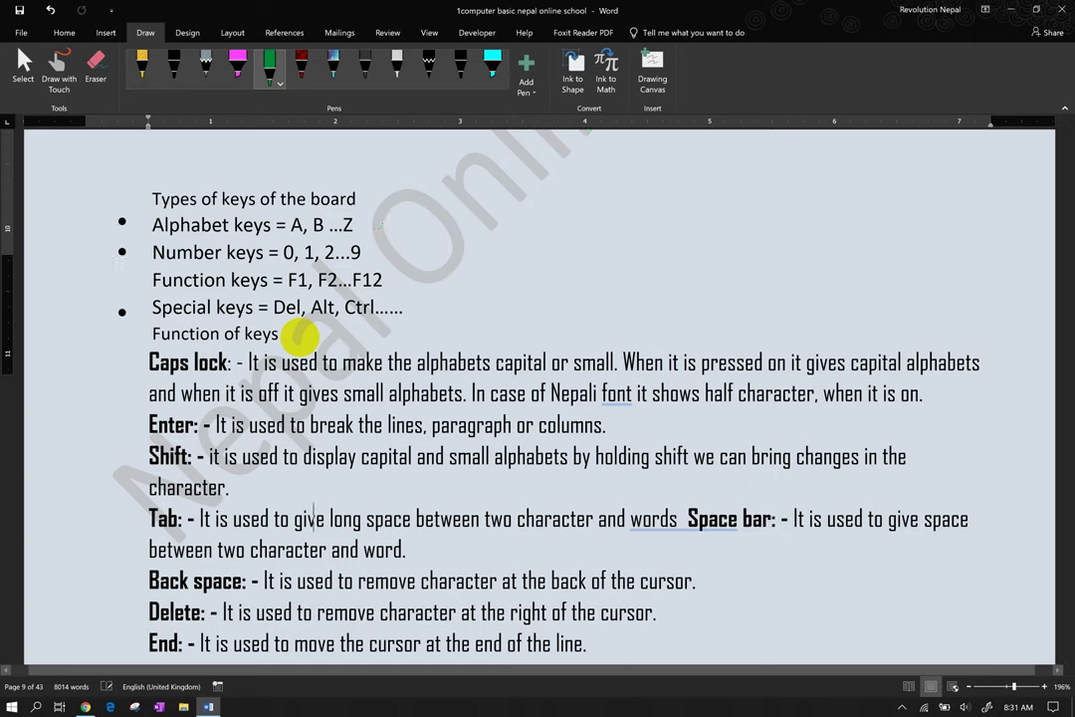
{"action": "key", "text": "ctrl+y"}
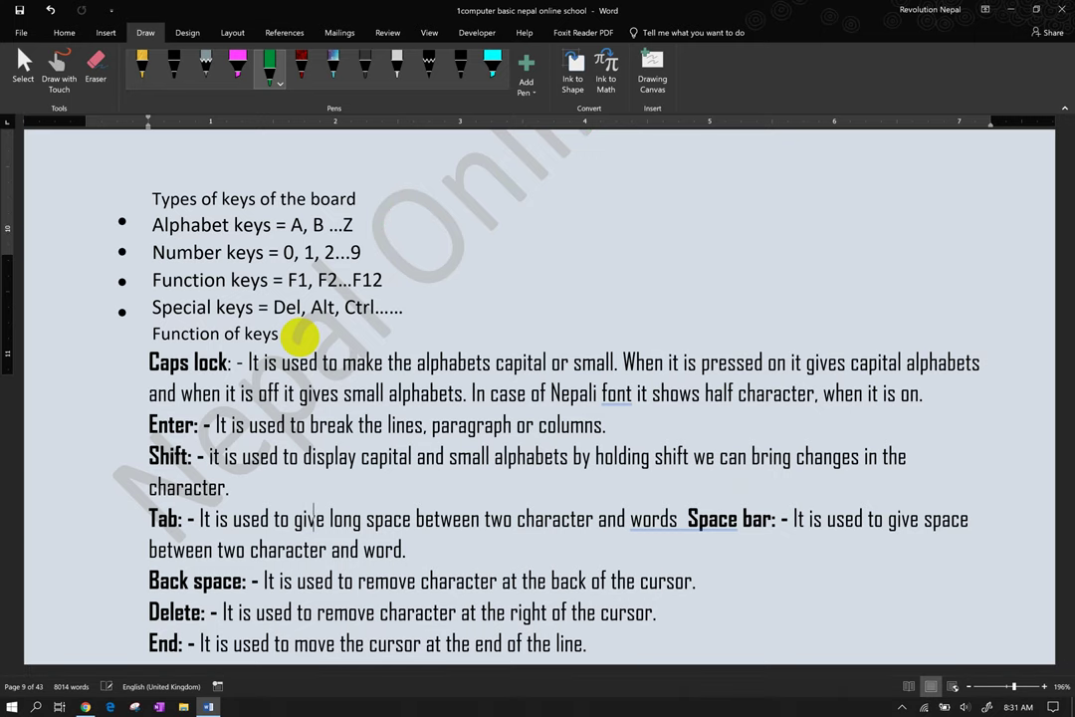
{"action": "key", "text": "ctrl+y"}
{"action": "key", "text": "Right"}
{"action": "key", "text": "Right"}
{"action": "scroll", "coordinate": [299, 339], "scroll_direction": "down", "scroll_amount": 3}
{"action": "type", "text": "RRRR"}
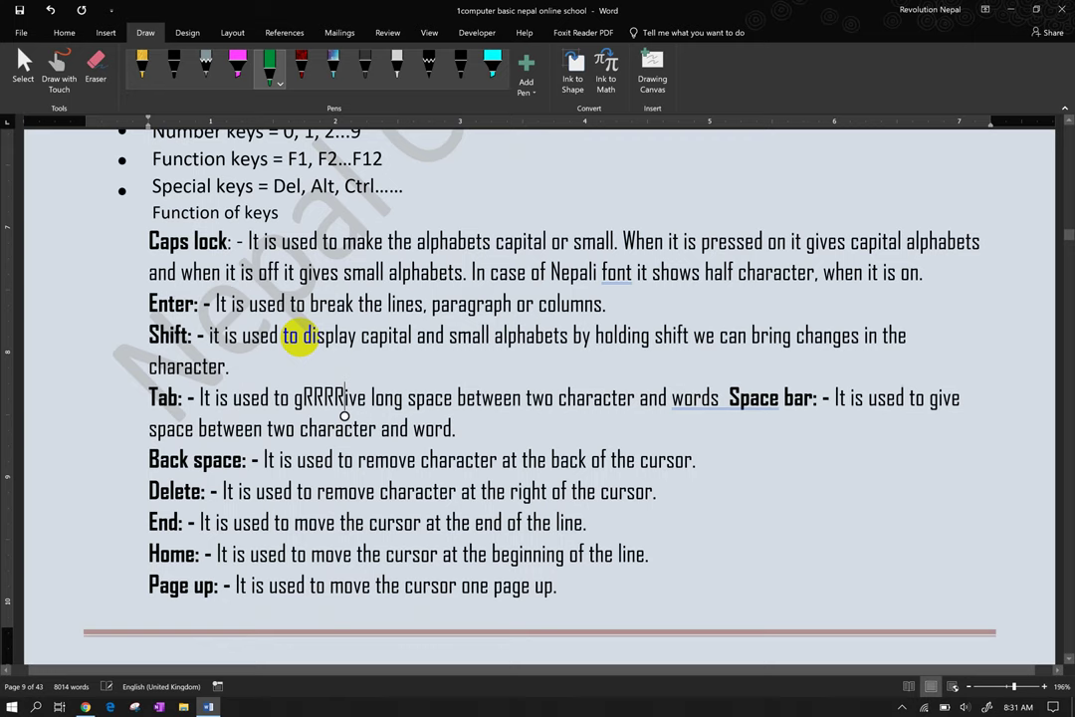
{"action": "key", "text": "BackSpace"}
{"action": "key", "text": "BackSpace"}
{"action": "key", "text": "BackSpace"}
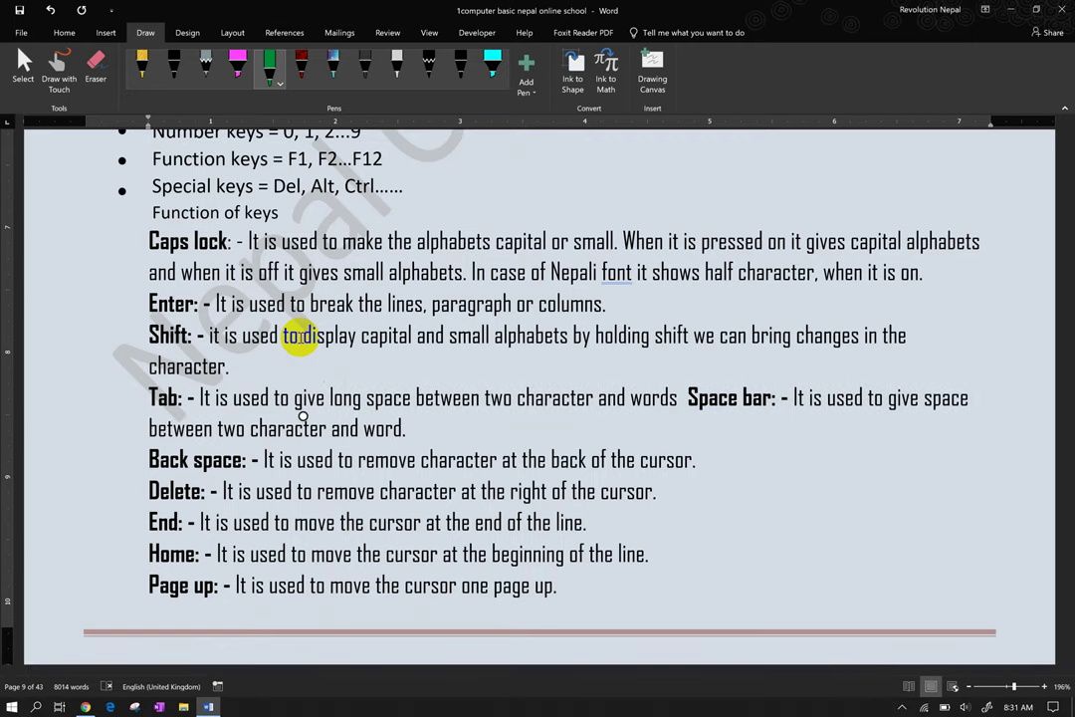
{"action": "left_click", "coordinate": [411, 426]}
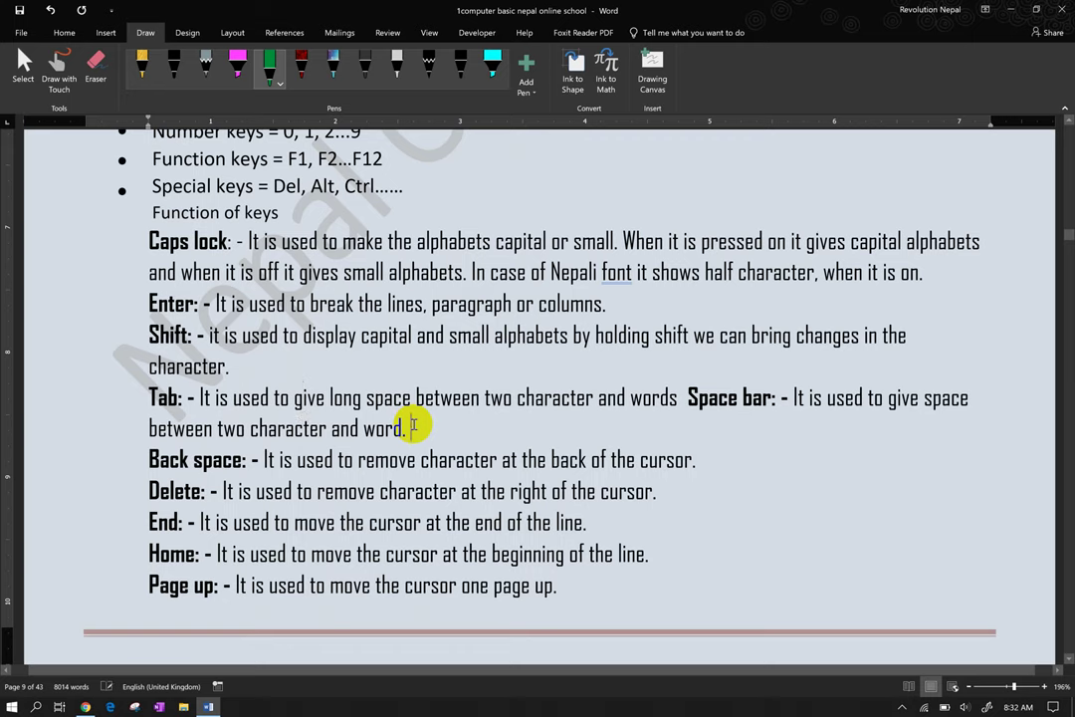
{"action": "type", "text": "rrrr"}
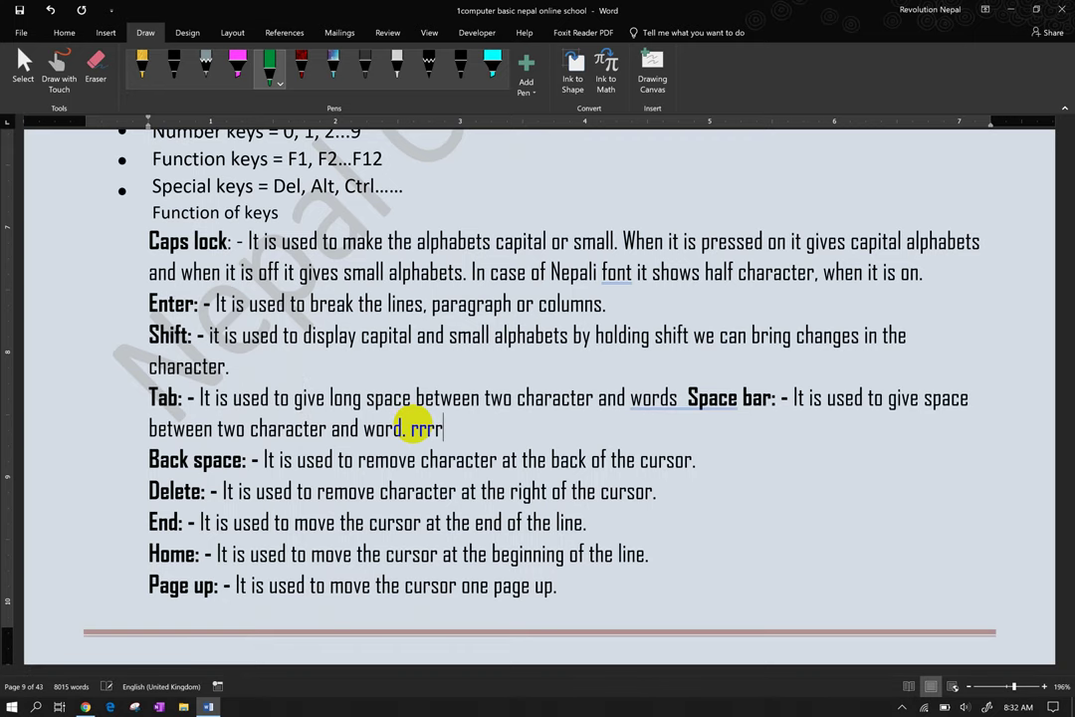
{"action": "key", "text": "BackSpace"}
{"action": "key", "text": "BackSpace"}
{"action": "key", "text": "BackSpace"}
{"action": "key", "text": "BackSpace"}
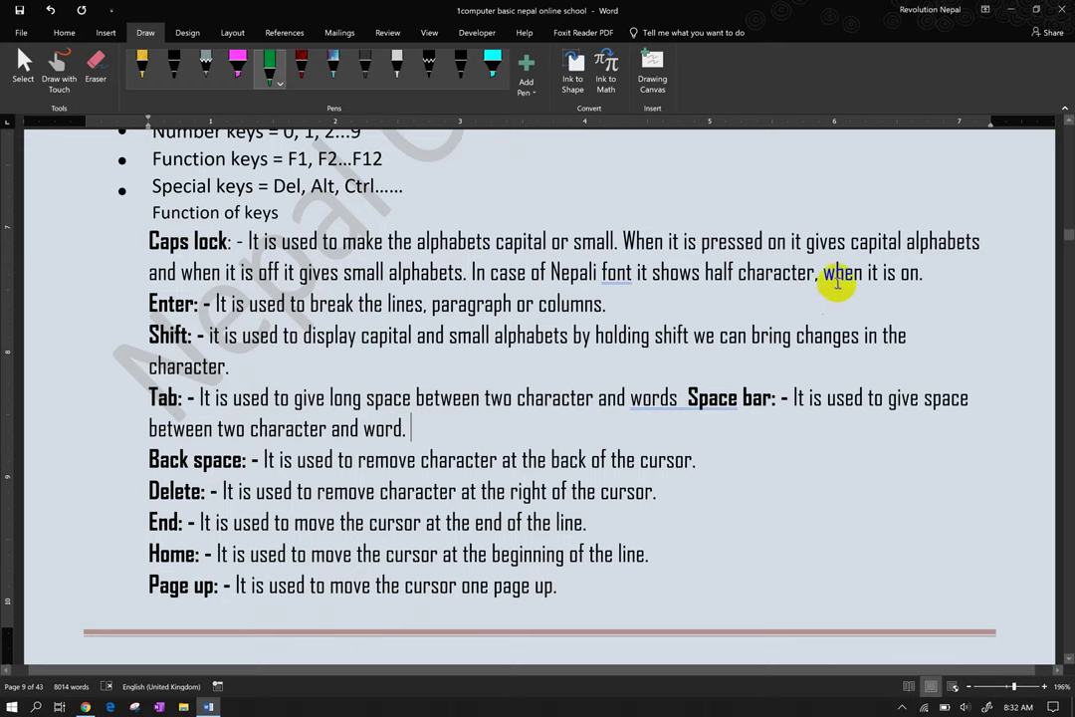
{"action": "left_click", "coordinate": [818, 273]}
{"action": "key", "text": "Return"}
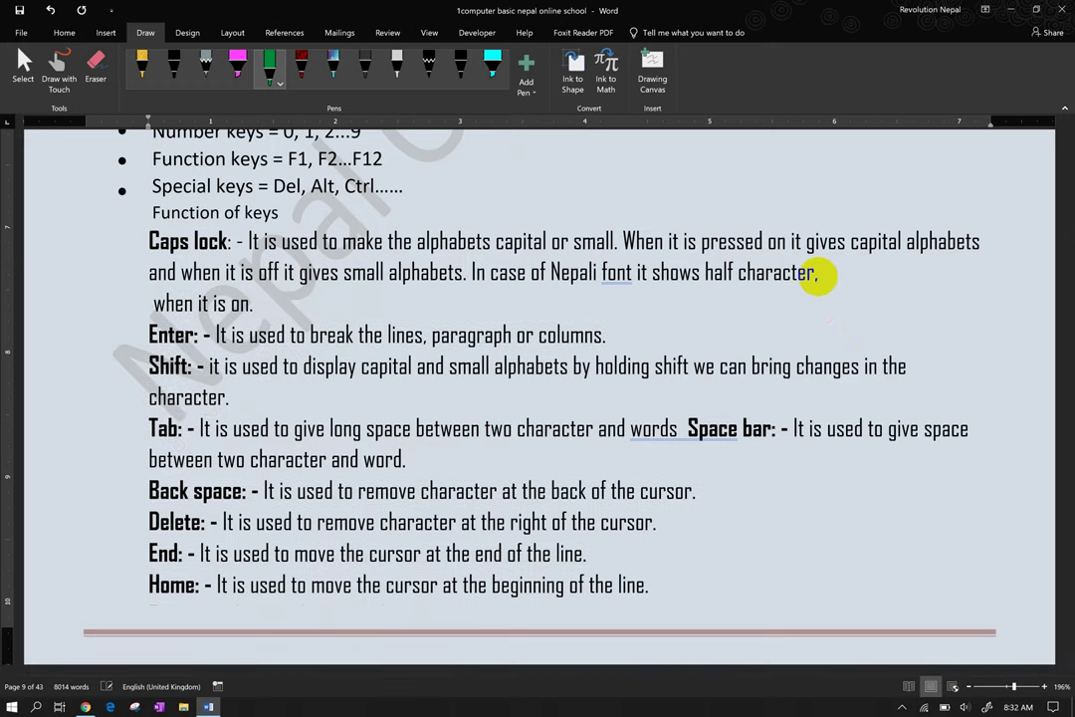
{"action": "key", "text": "BackSpace"}
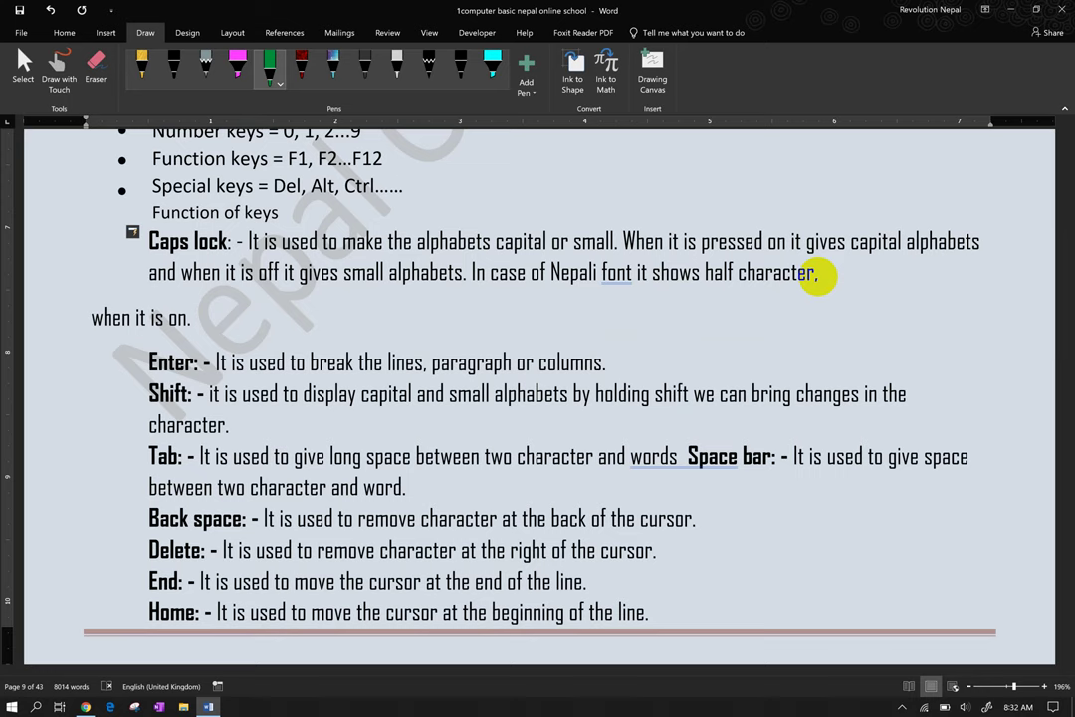
{"action": "key", "text": "BackSpace"}
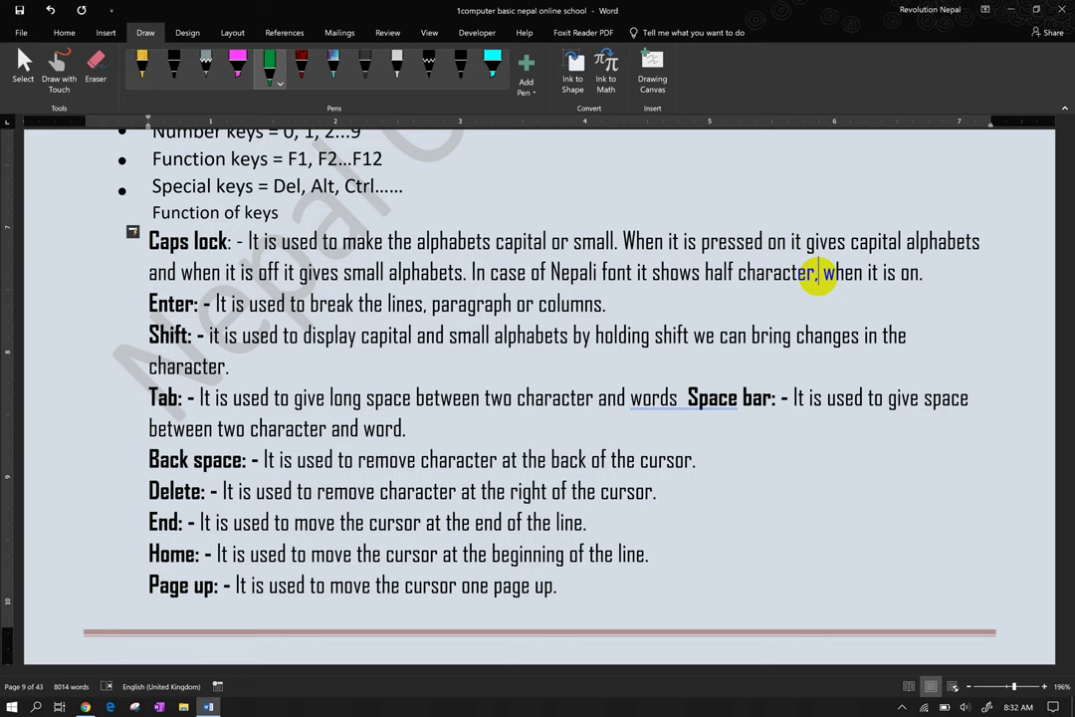
- Test-type and delete a letter after 'columns.' on the Enter line, then move to the Shift entry
{"action": "left_click", "coordinate": [688, 310]}
{"action": "type", "text": "a"}
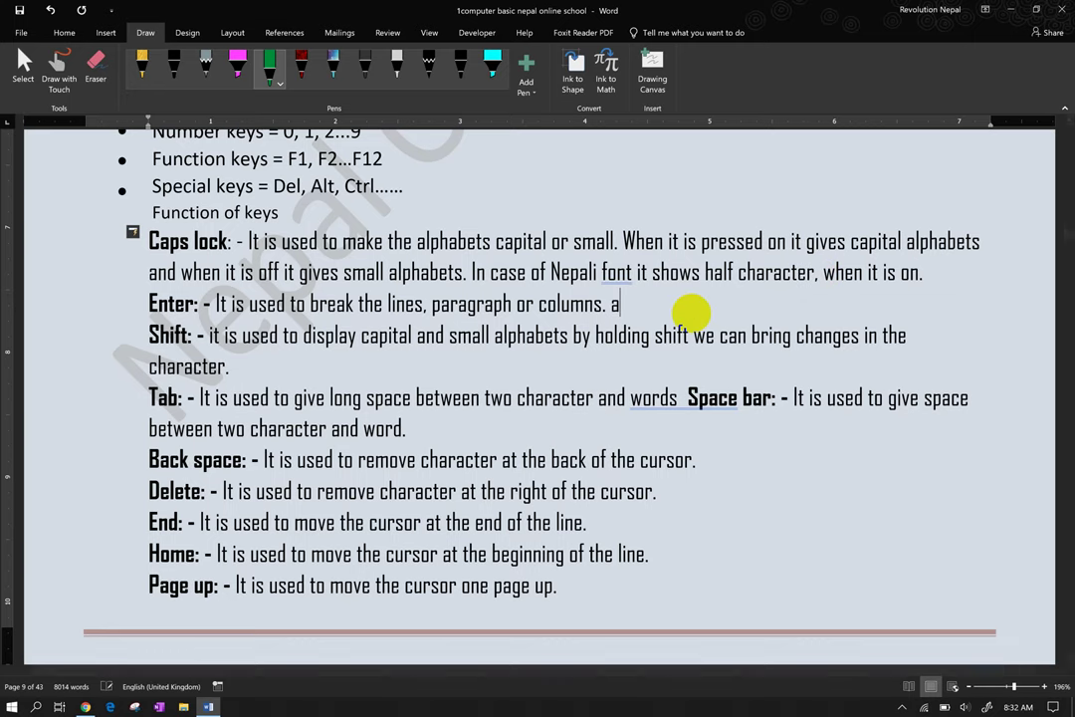
{"action": "key", "text": "BackSpace"}
{"action": "type", "text": "A"}
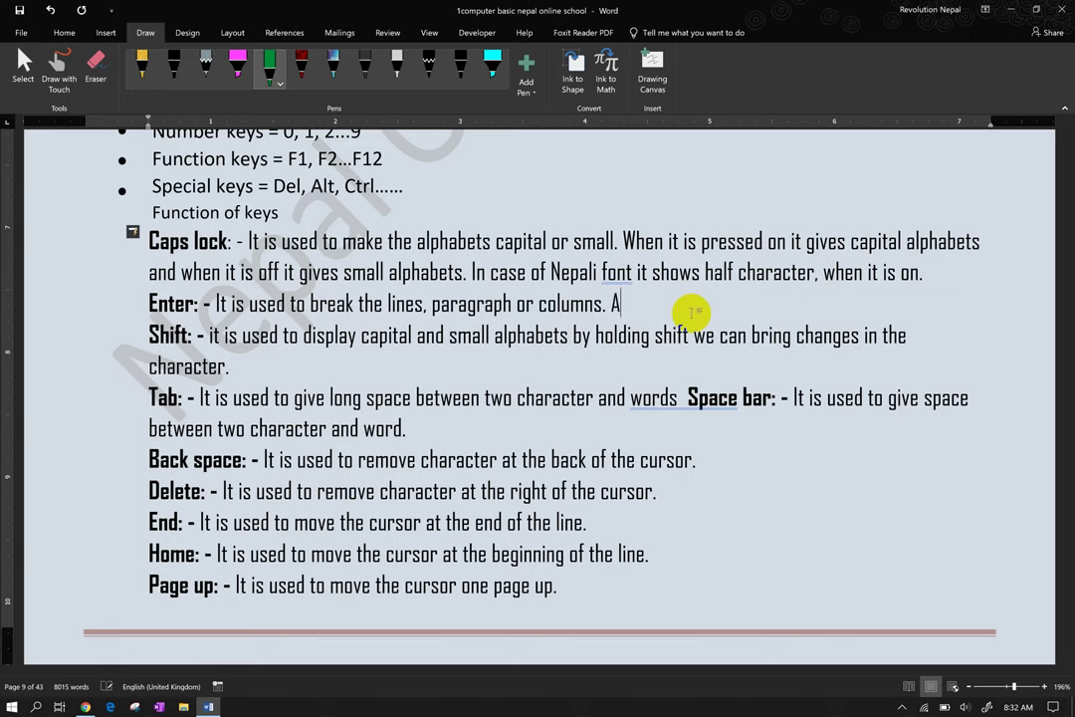
{"action": "key", "text": "BackSpace"}
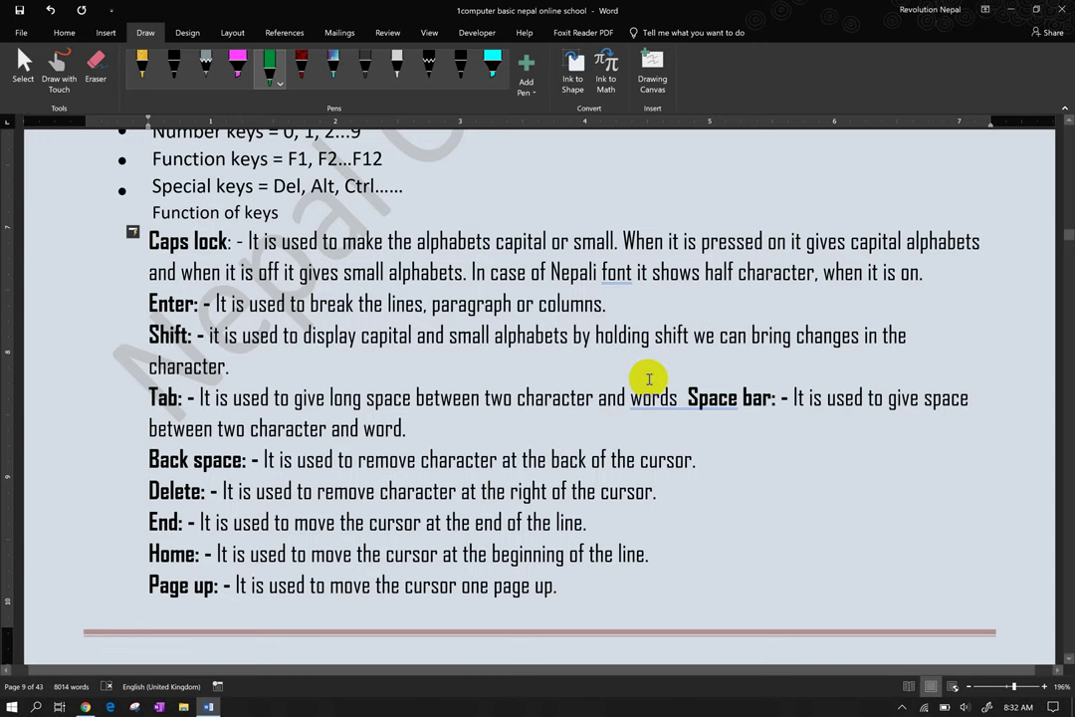
{"action": "key", "text": "Down"}
{"action": "key", "text": "Down"}
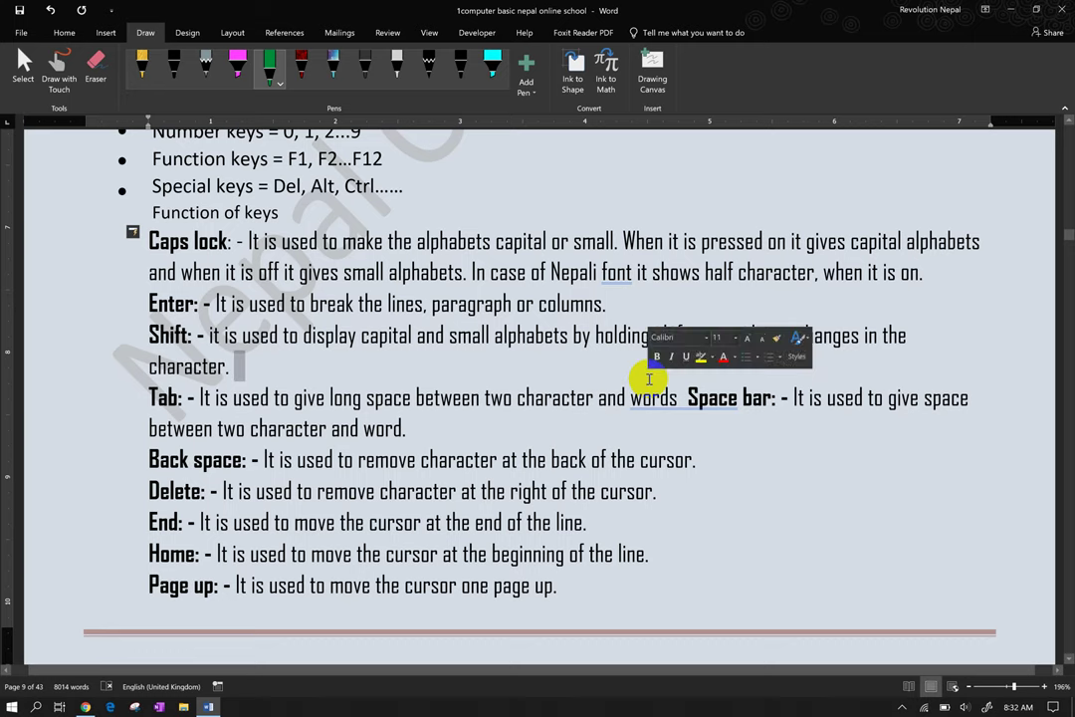
{"action": "key", "text": "Right"}
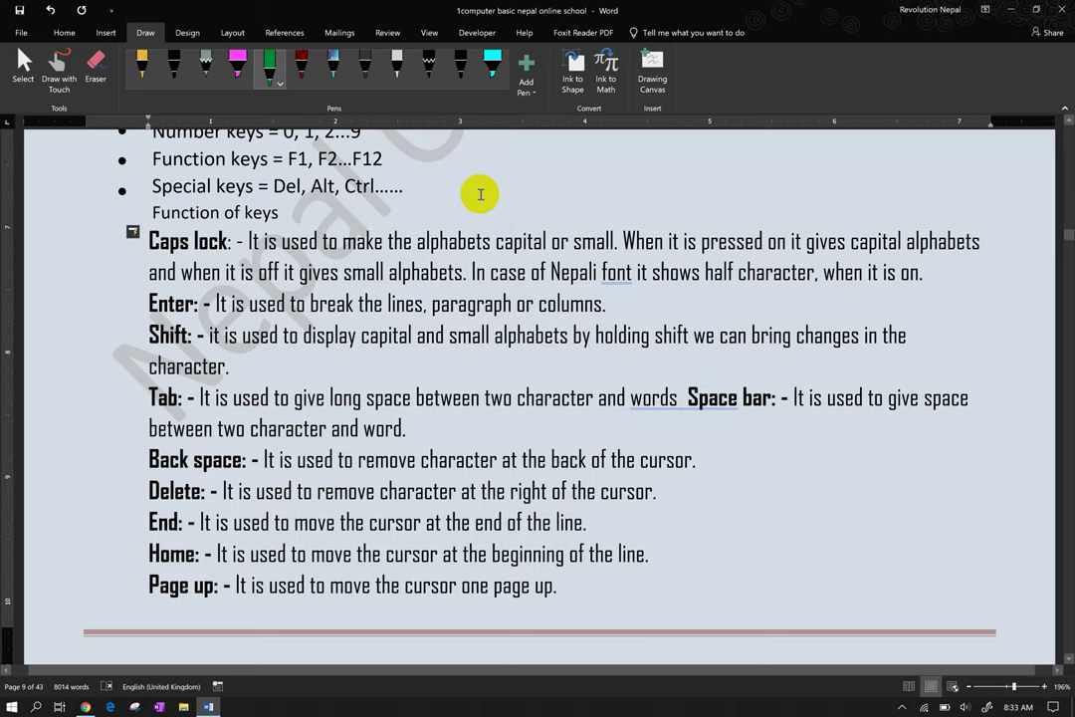
- Open and close the Page Setup margin settings three times from different spots on the ruler
{"action": "double_click", "coordinate": [501, 124]}
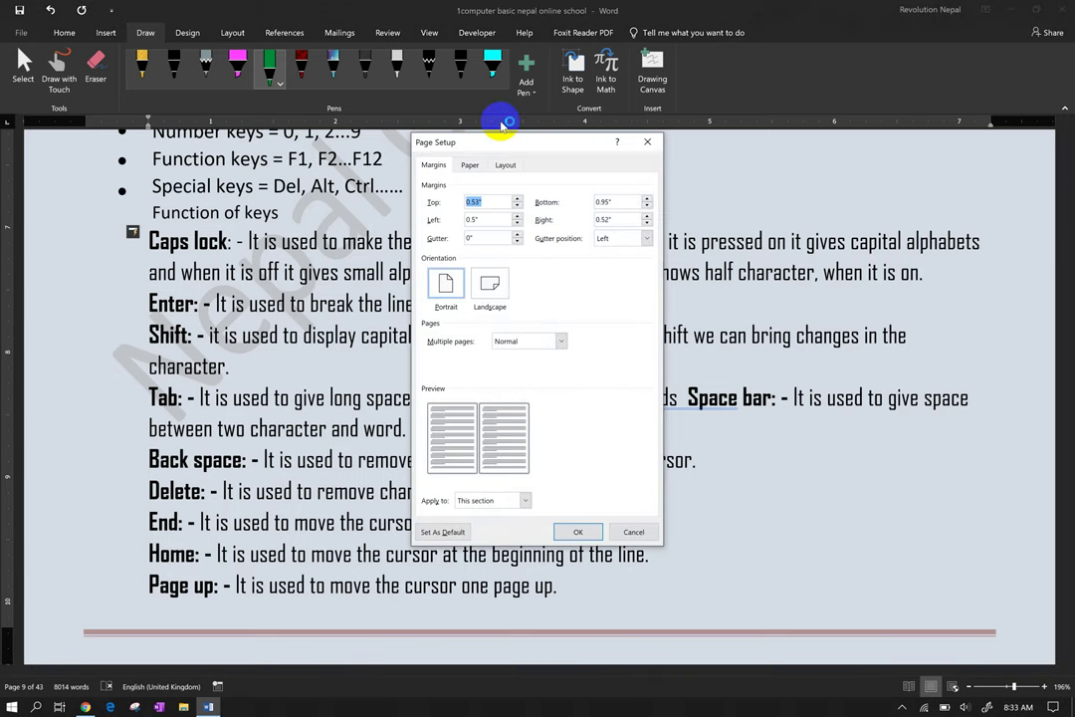
{"action": "left_click", "coordinate": [645, 141]}
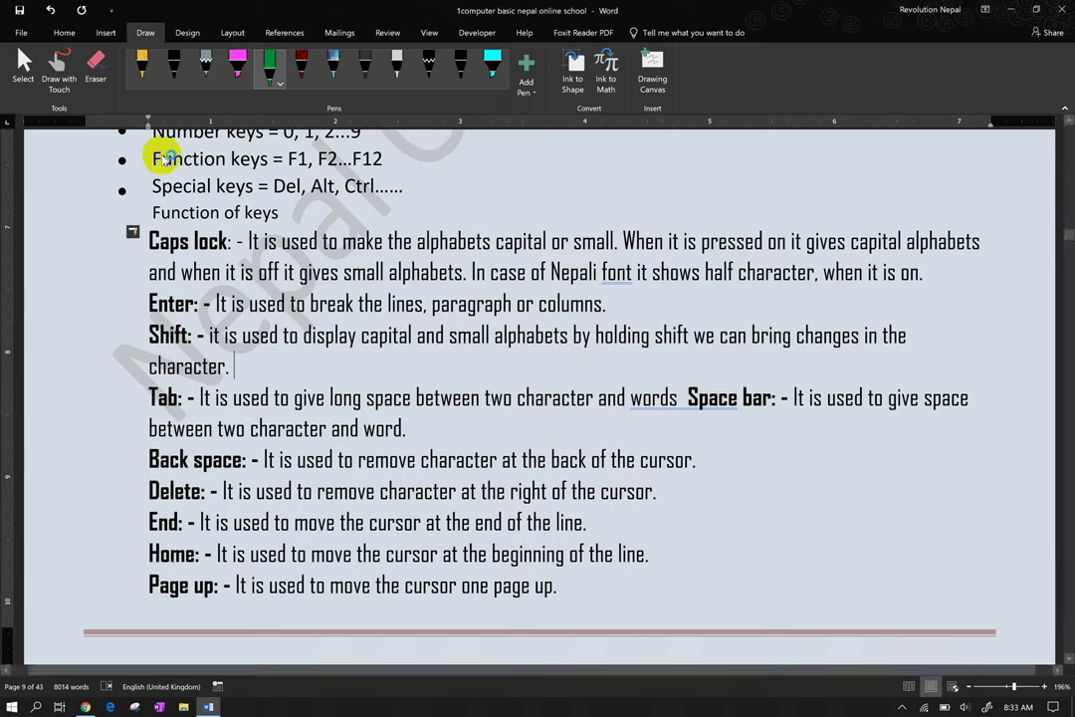
{"action": "double_click", "coordinate": [109, 121]}
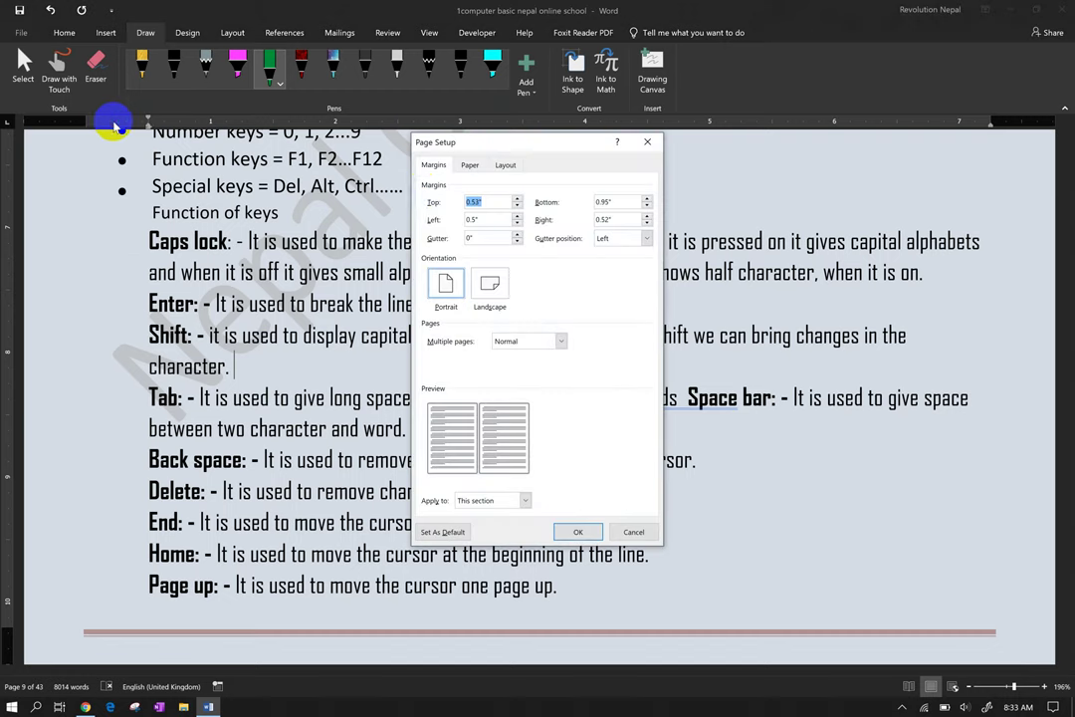
{"action": "left_click", "coordinate": [647, 141]}
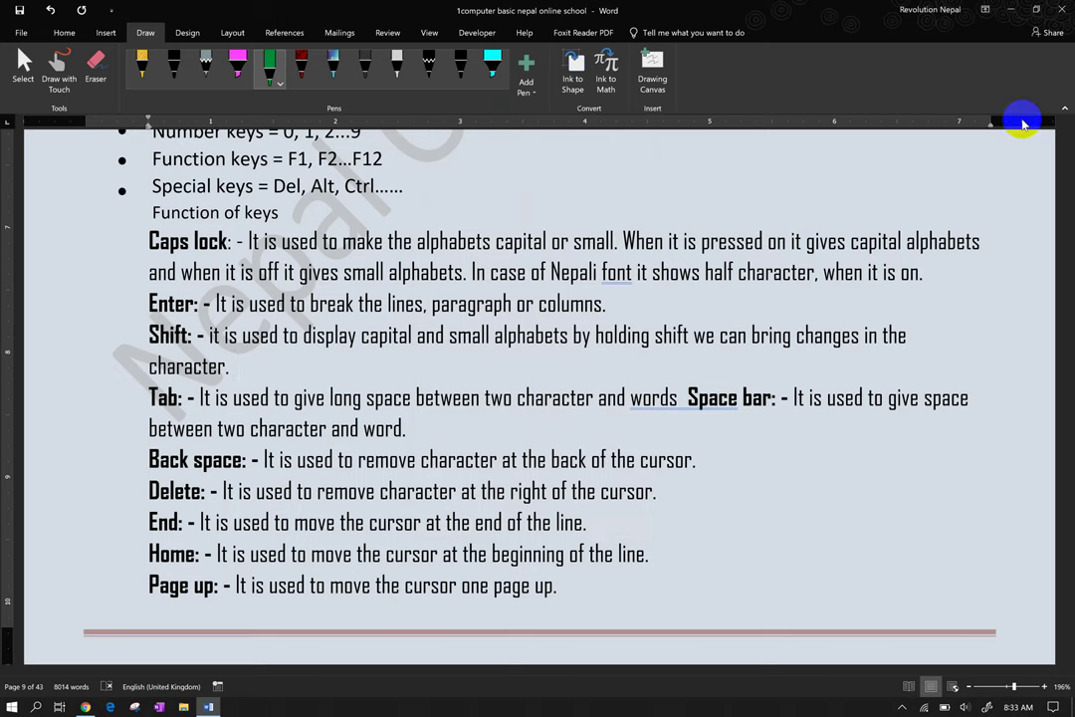
{"action": "double_click", "coordinate": [959, 124]}
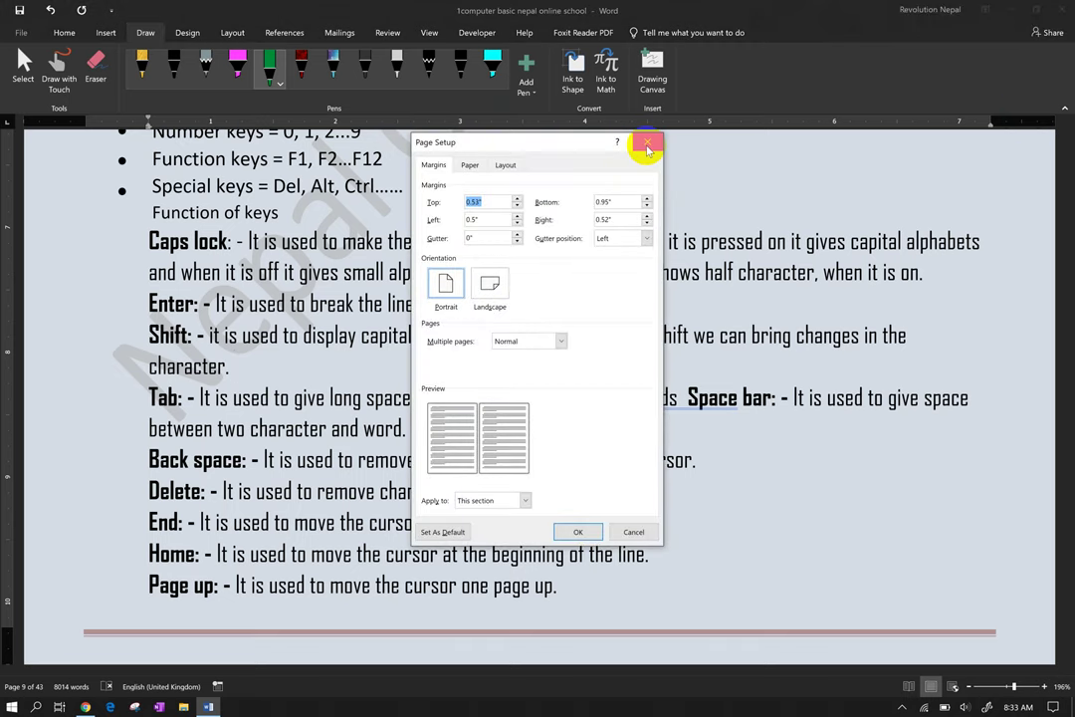
{"action": "left_click", "coordinate": [646, 142]}
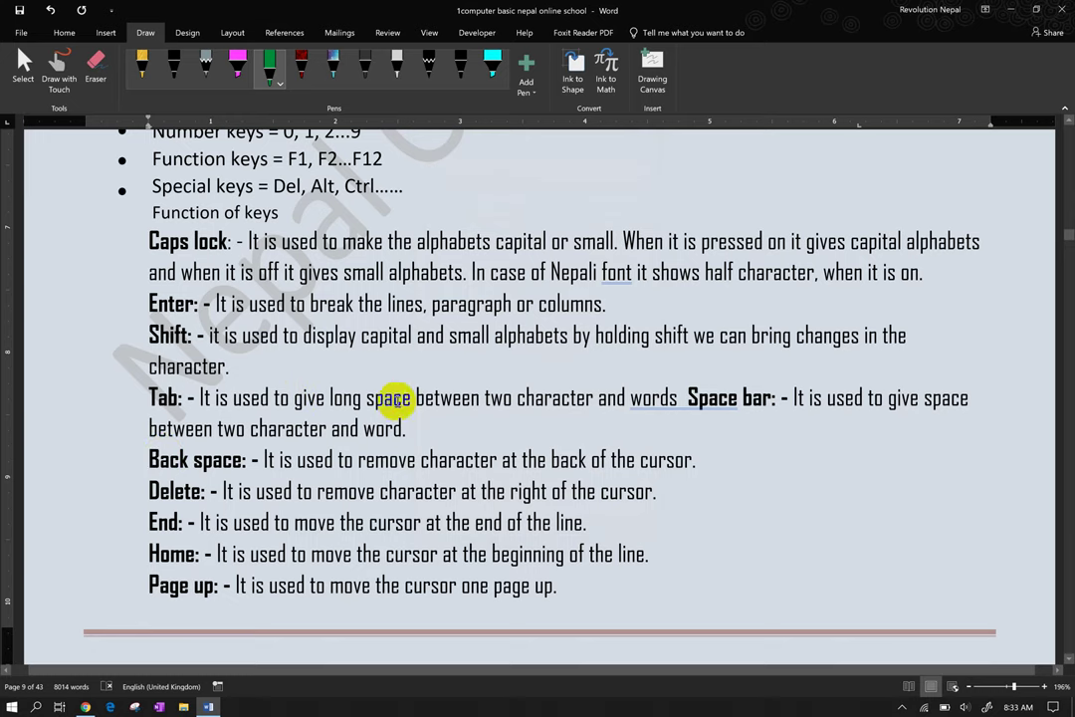
- Move the Space bar entry onto its own line and re-split the End entry below Delete
{"action": "left_click", "coordinate": [687, 398]}
{"action": "key", "text": "Return"}
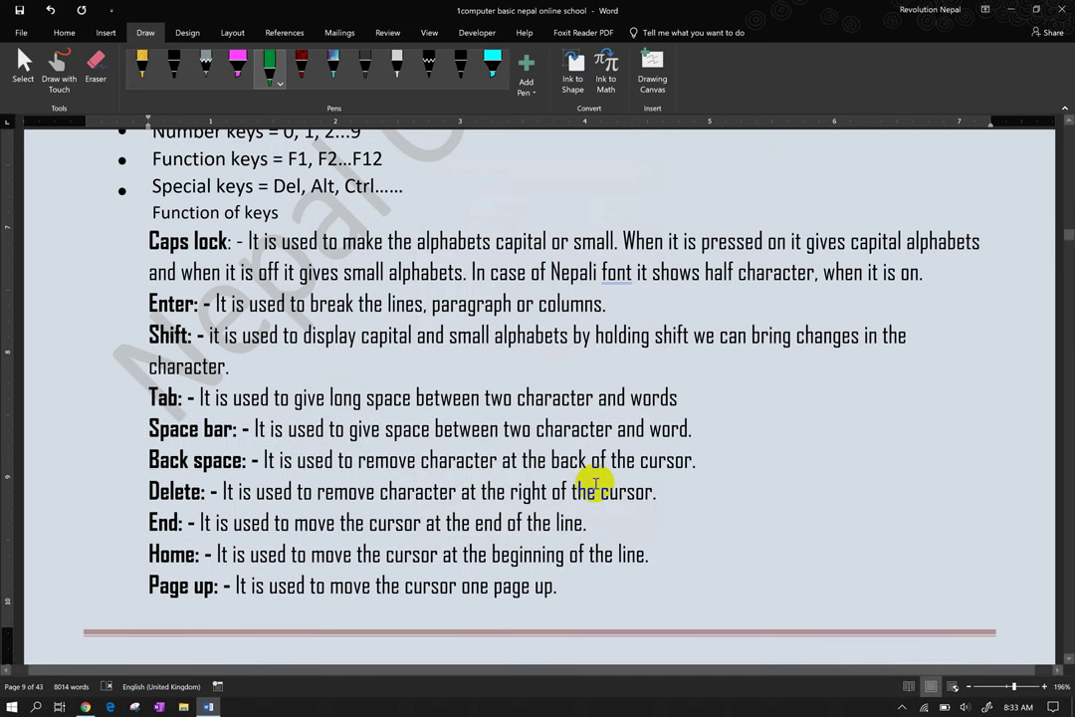
{"action": "scroll", "coordinate": [578, 472], "scroll_direction": "down", "scroll_amount": 2}
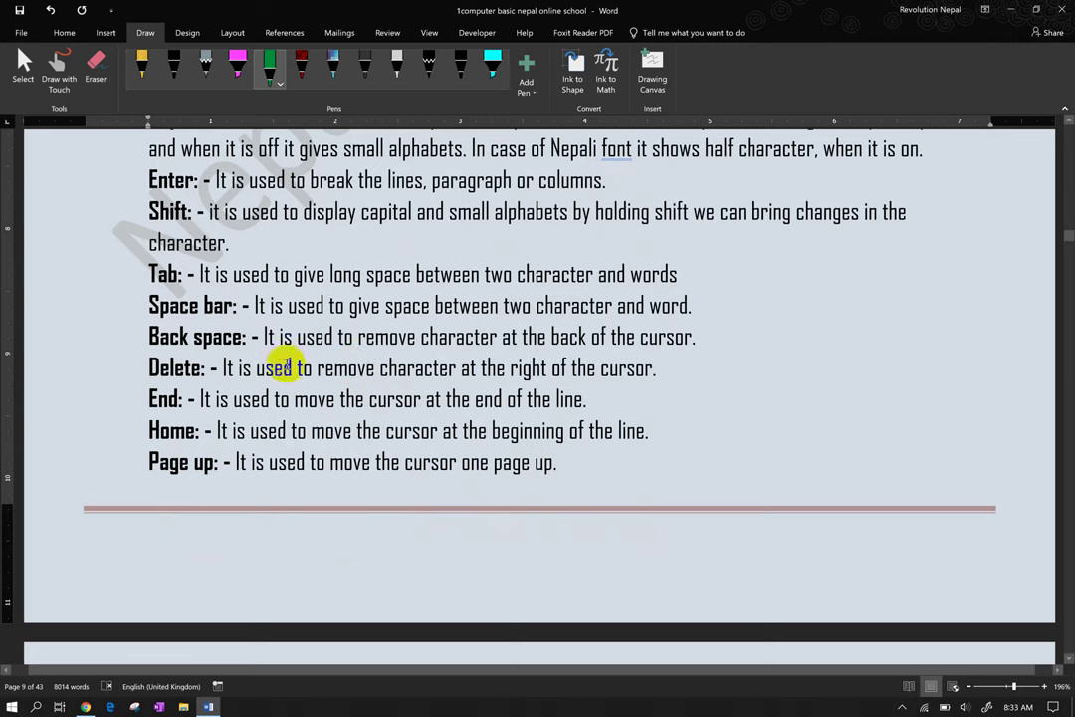
{"action": "left_click", "coordinate": [680, 369]}
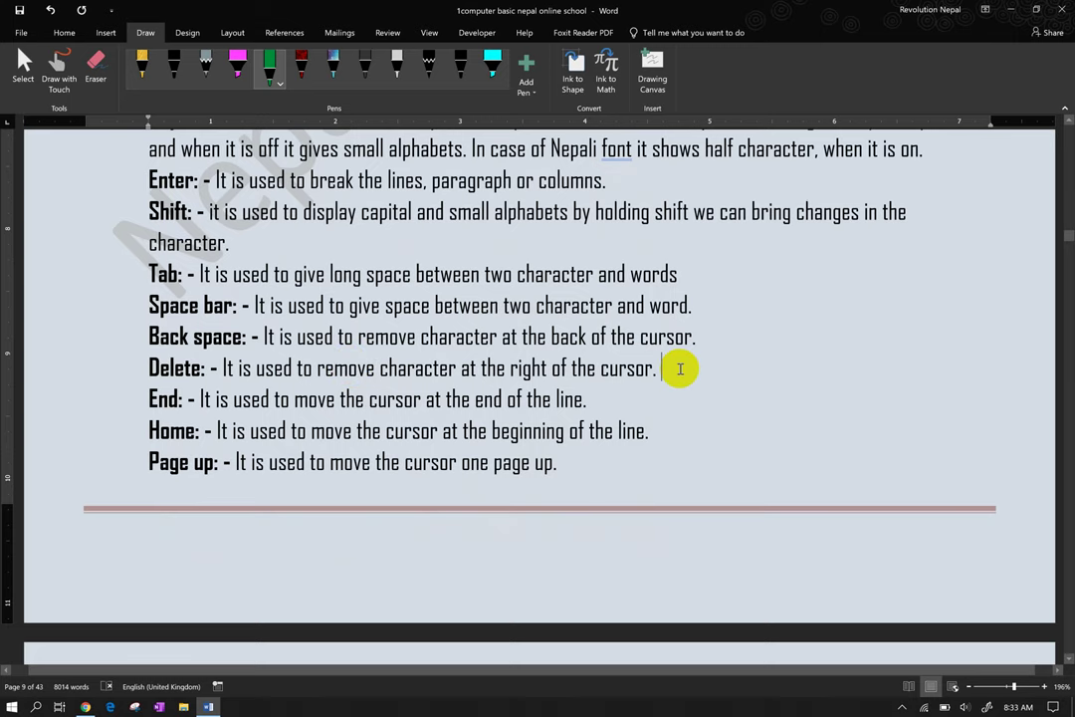
{"action": "key", "text": "Delete"}
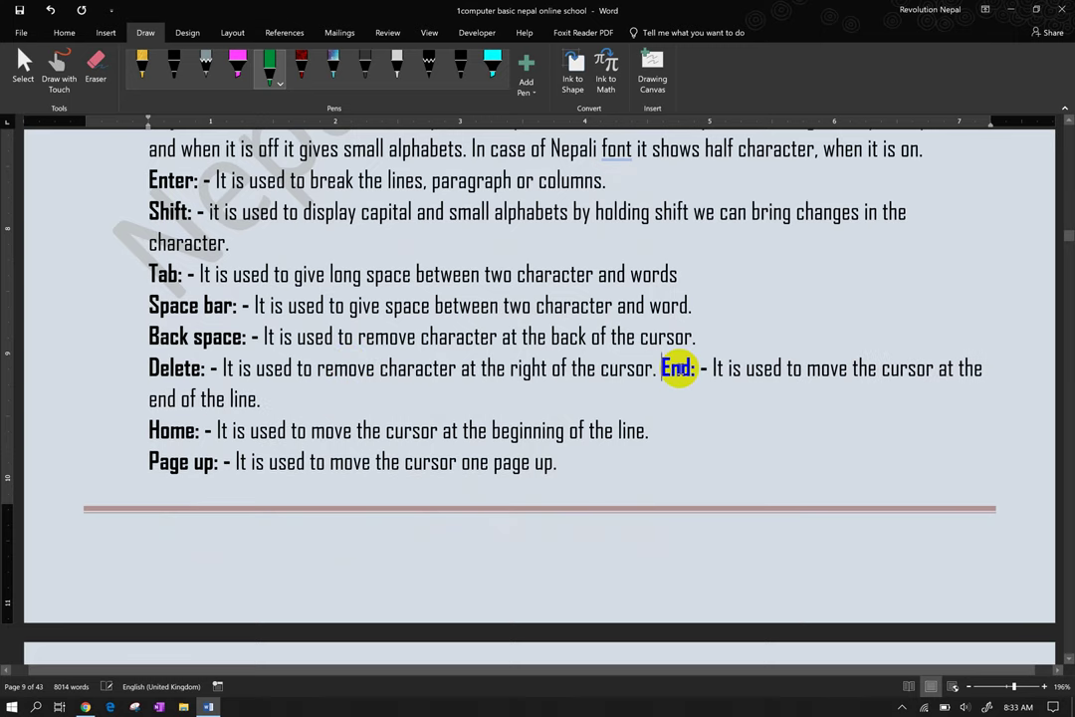
{"action": "key", "text": "Return"}
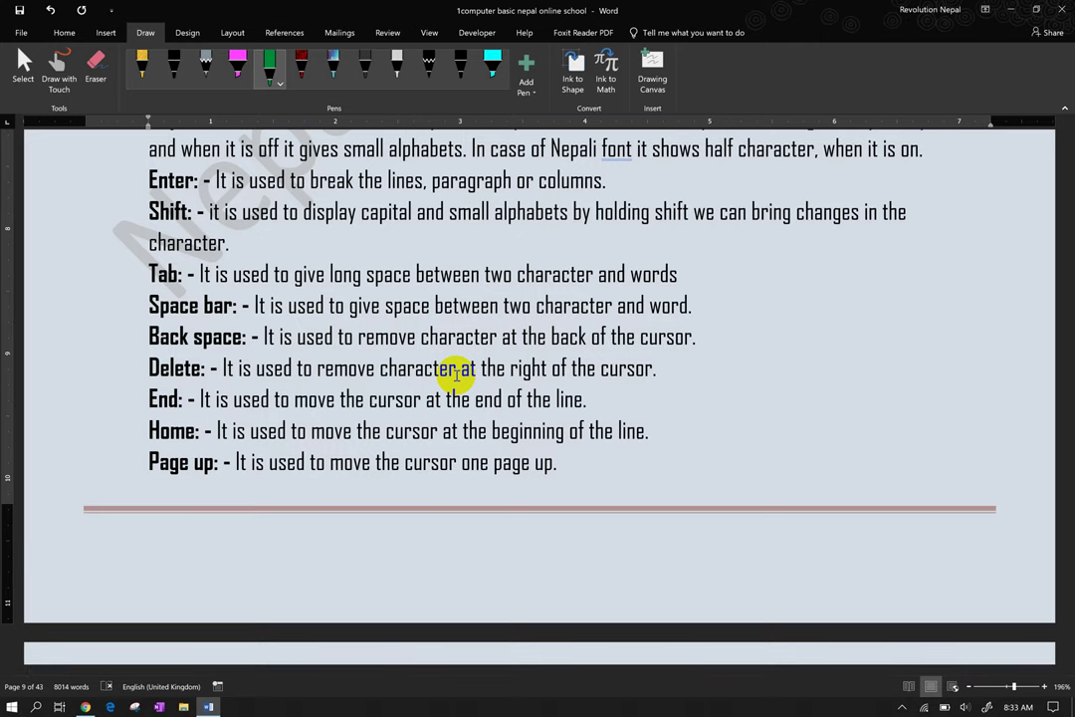
- Place the cursor after the Page up entry and autoscroll to the next page's entries
{"action": "scroll", "coordinate": [456, 374], "scroll_direction": "down", "scroll_amount": 2}
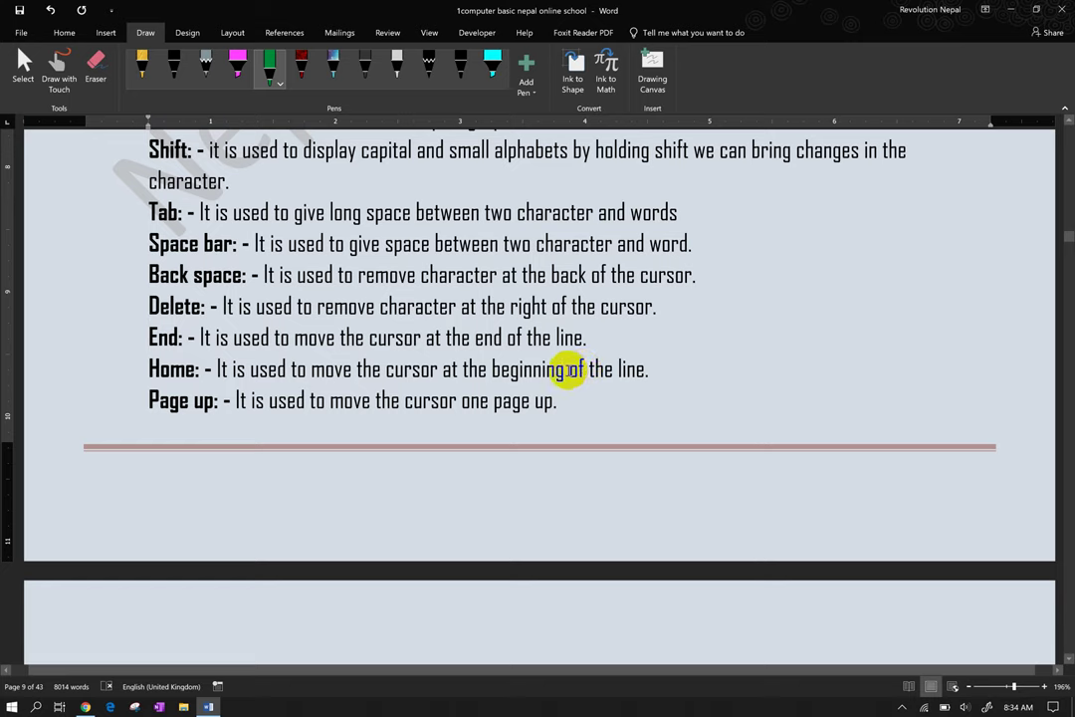
{"action": "left_click", "coordinate": [600, 401]}
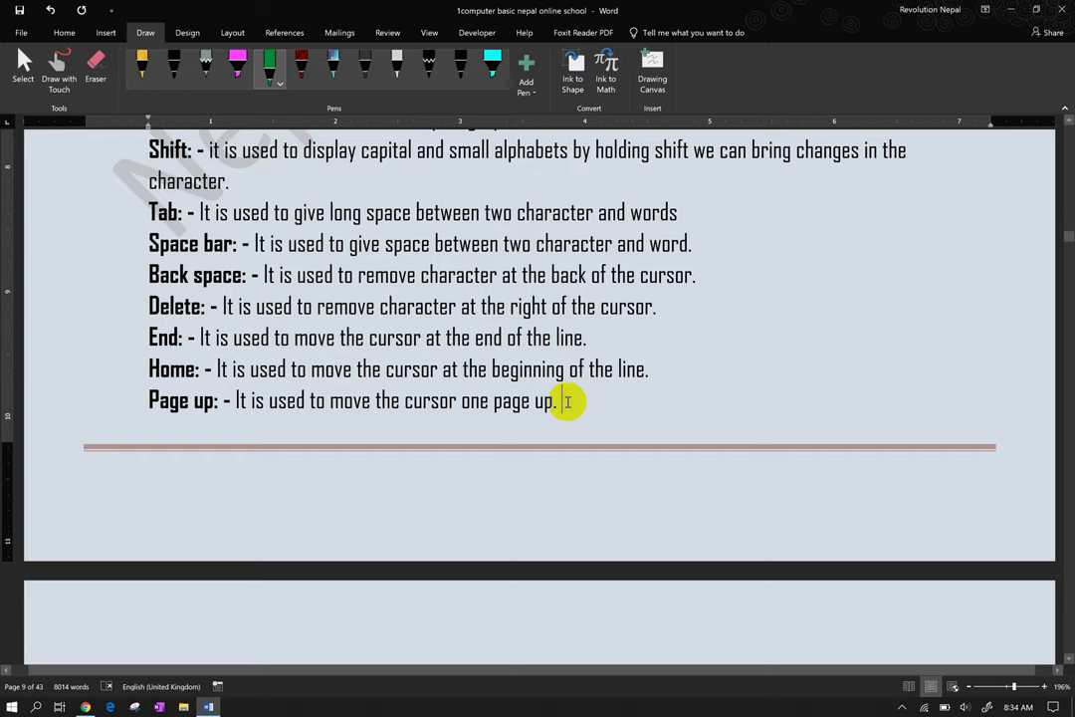
{"action": "middle_click", "coordinate": [397, 397]}
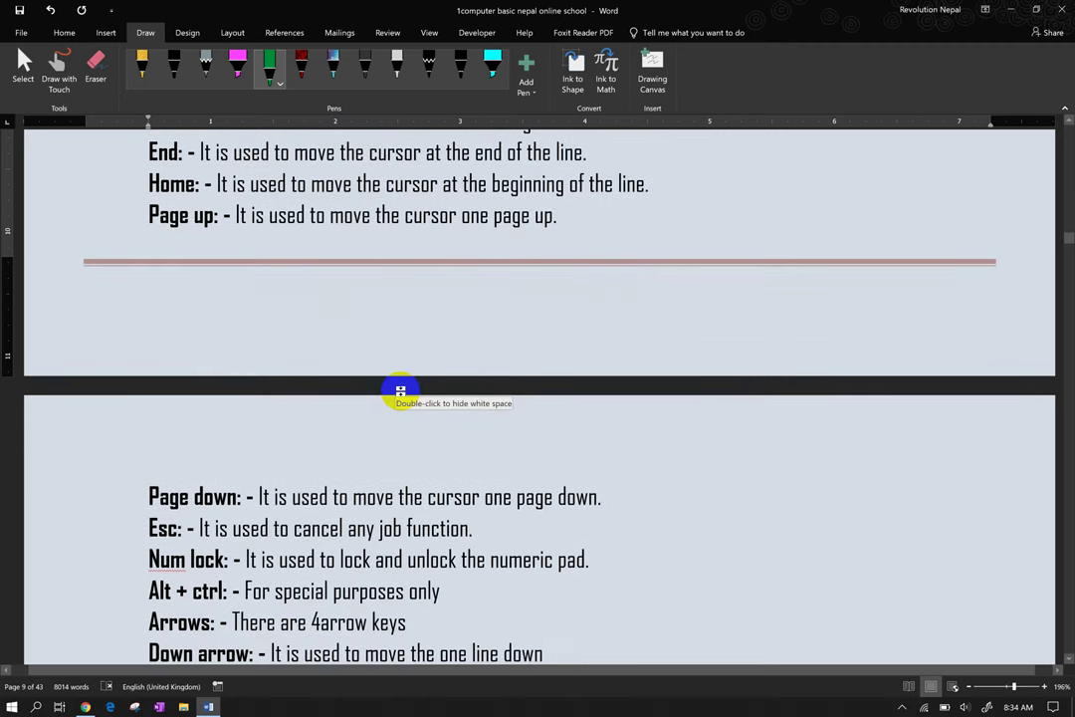
{"action": "scroll", "coordinate": [400, 391], "scroll_direction": "down", "scroll_amount": 3}
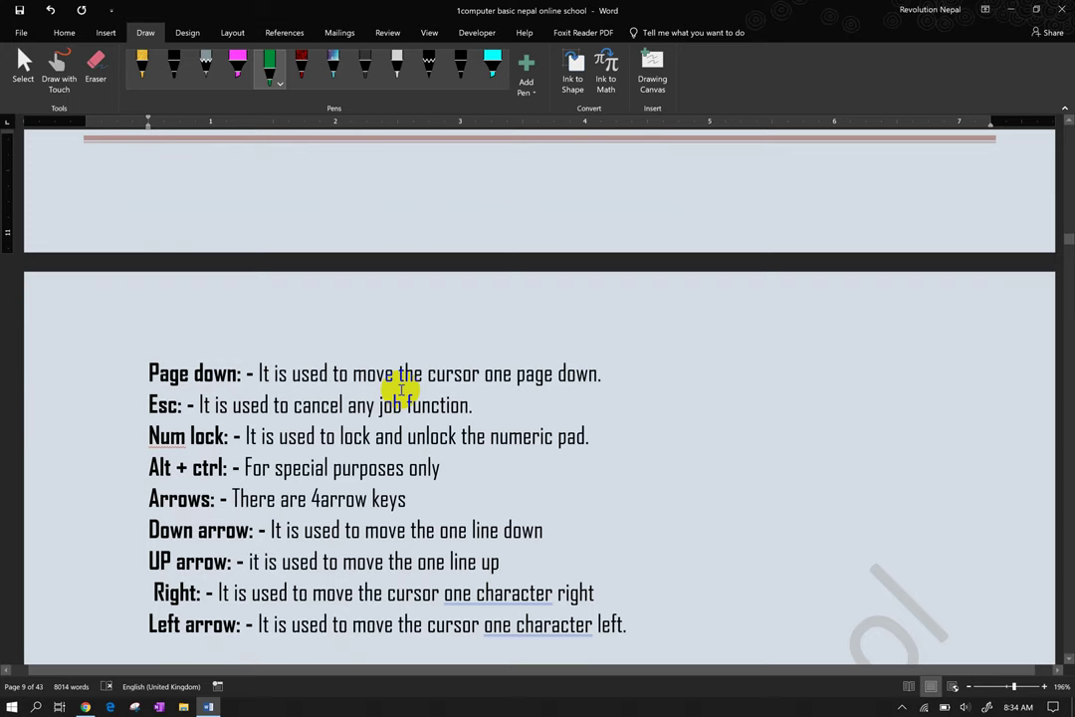
{"action": "scroll", "coordinate": [400, 391], "scroll_direction": "up", "scroll_amount": 3}
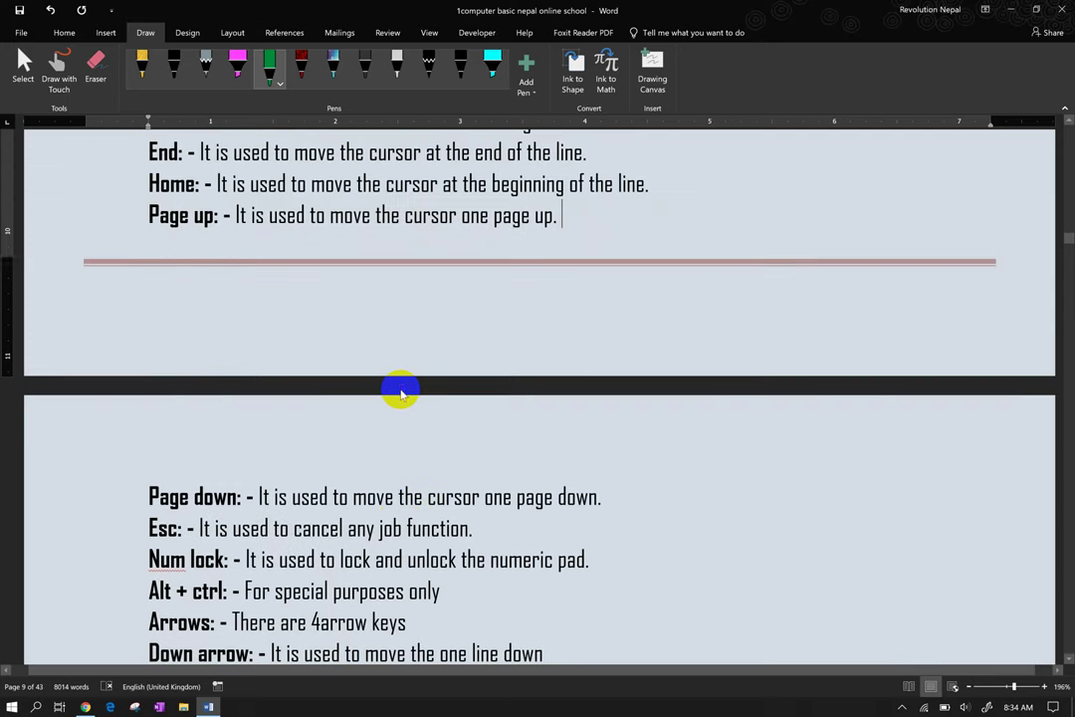
{"action": "scroll", "coordinate": [400, 389], "scroll_direction": "down", "scroll_amount": 3}
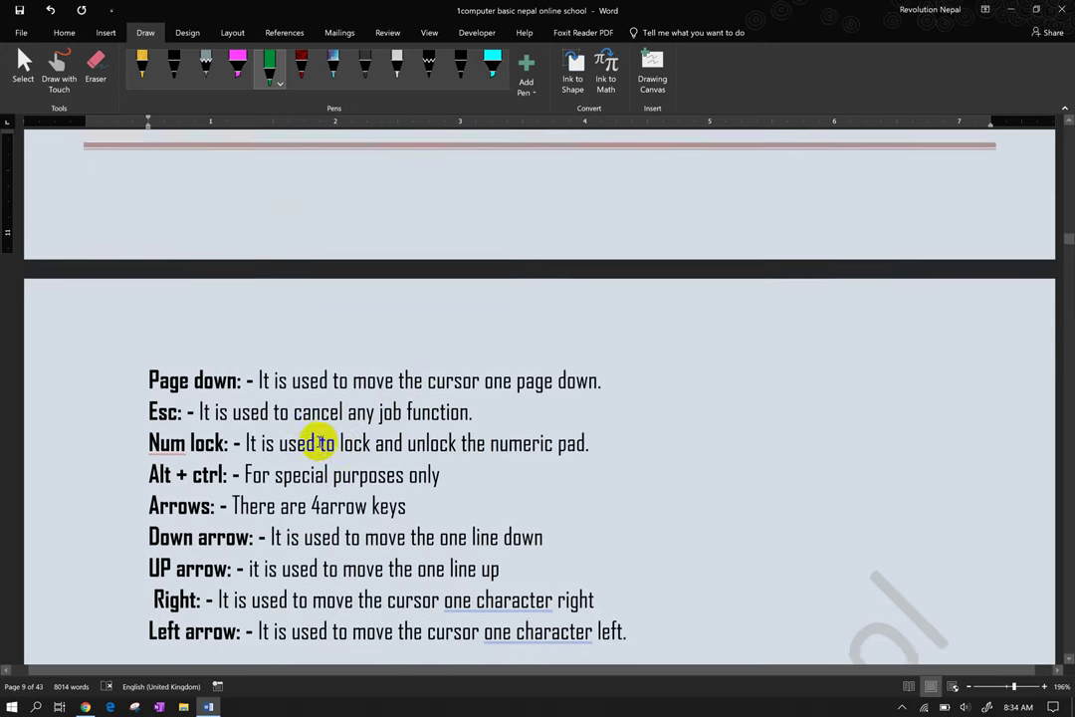
{"action": "left_click", "coordinate": [475, 409]}
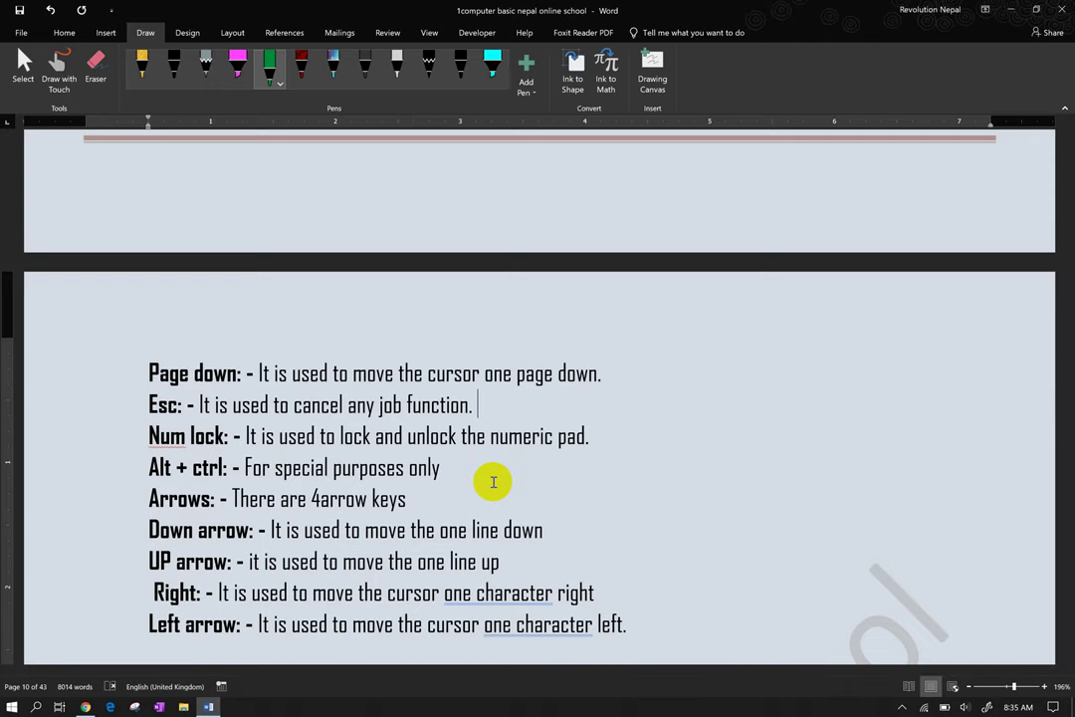
{"action": "scroll", "coordinate": [408, 494], "scroll_direction": "down", "scroll_amount": 1}
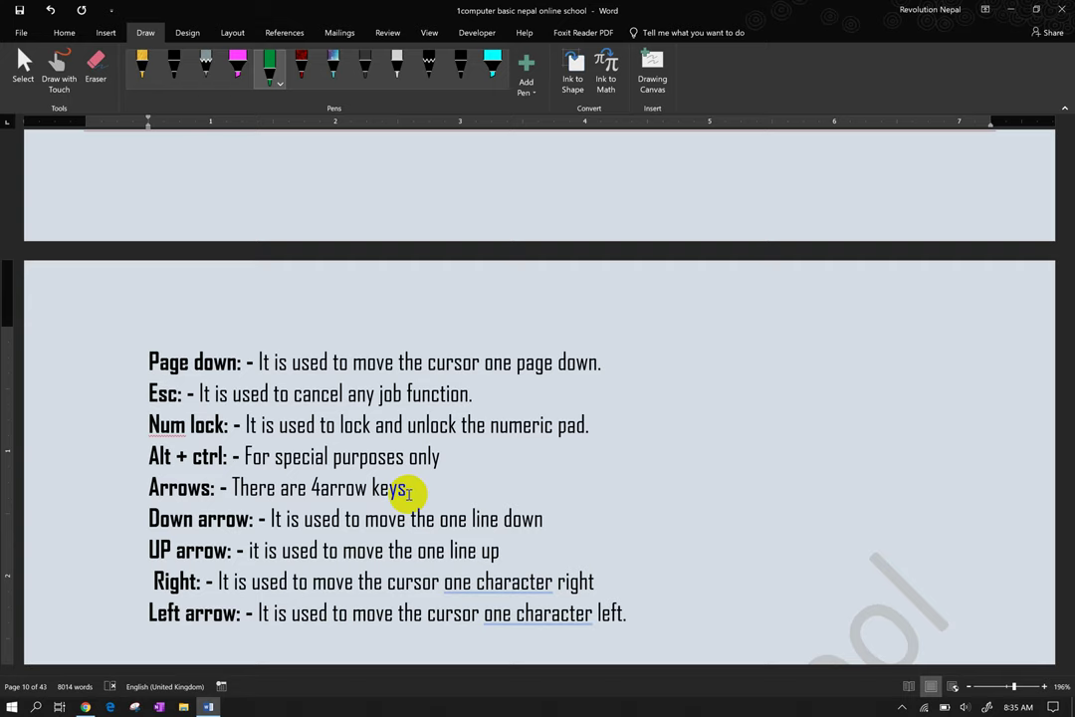
{"action": "key", "text": "Down"}
{"action": "key", "text": "Right"}
{"action": "key", "text": "Right"}
{"action": "key", "text": "Right"}
{"action": "key", "text": "Right"}
{"action": "key", "text": "Right"}
{"action": "key", "text": "Right"}
{"action": "key", "text": "Right"}
{"action": "key", "text": "Left"}
{"action": "key", "text": "Left"}
{"action": "key", "text": "Left"}
{"action": "key", "text": "Left"}
{"action": "key", "text": "Down"}
{"action": "key", "text": "Down"}
{"action": "key", "text": "Down"}
{"action": "key", "text": "Page_Down"}
{"action": "key", "text": "Down"}
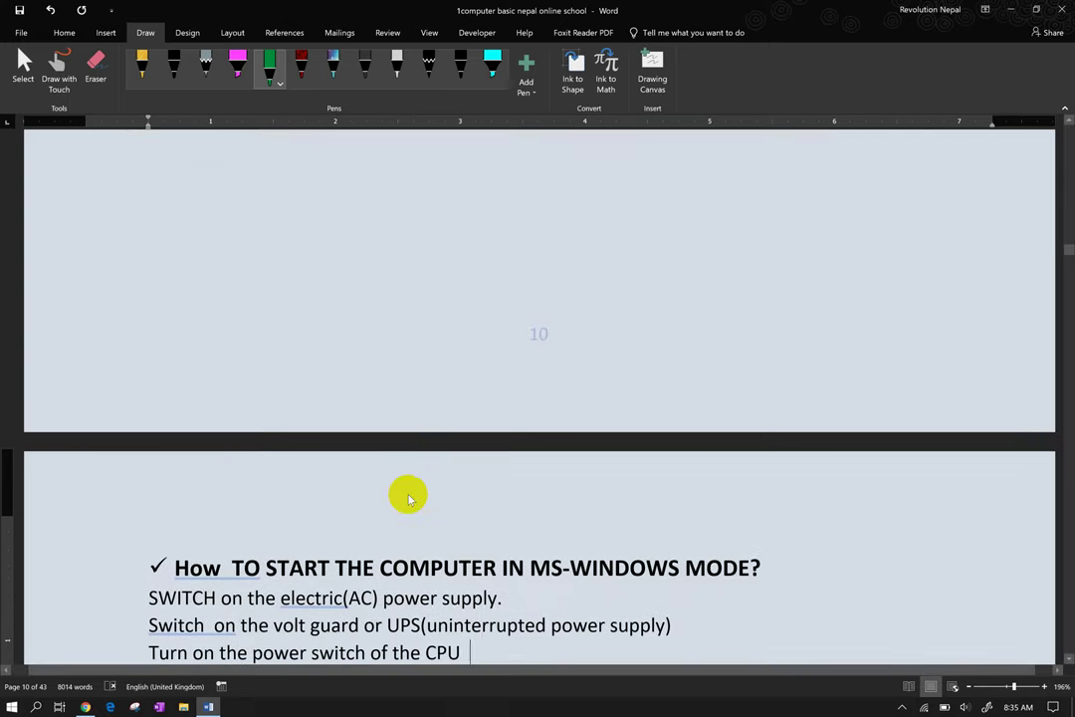
{"action": "key", "text": "Up"}
{"action": "key", "text": "Up"}
{"action": "key", "text": "Up"}
{"action": "key", "text": "Page_Up"}
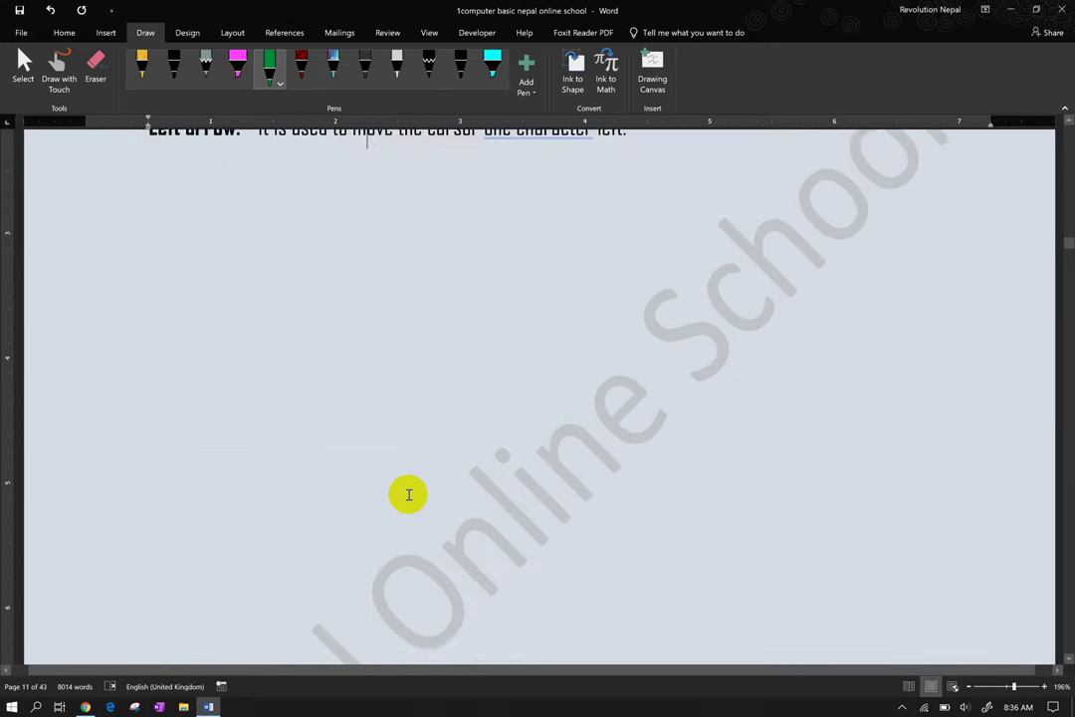
{"action": "key", "text": "Page_Down"}
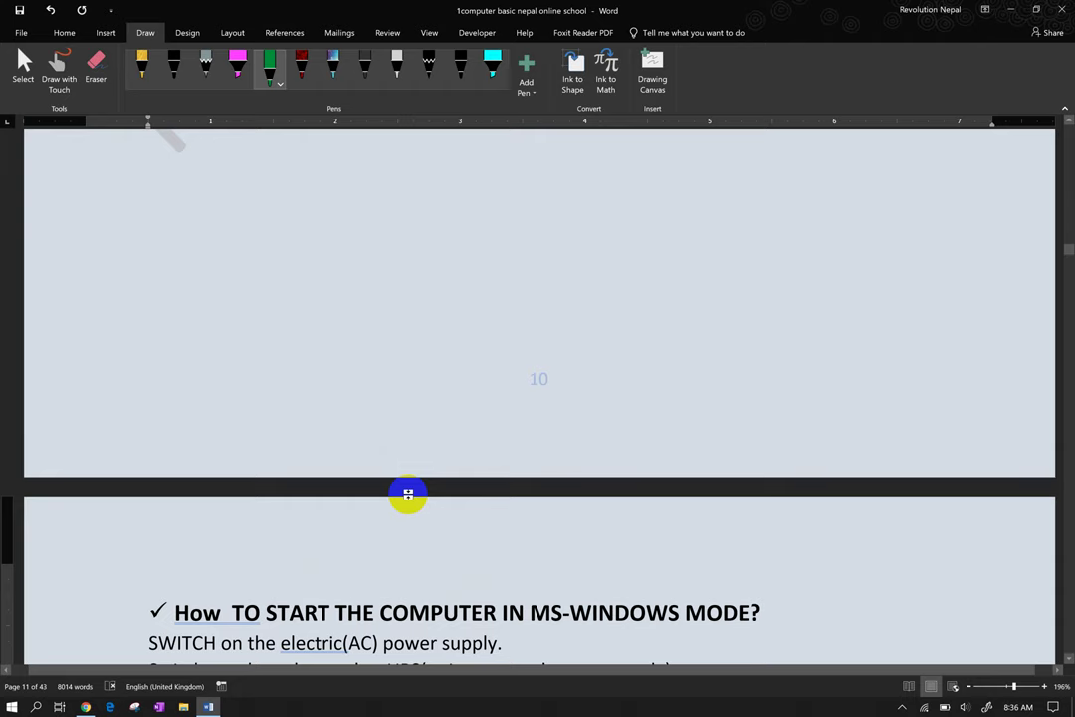
{"action": "scroll", "coordinate": [408, 498], "scroll_direction": "up", "scroll_amount": 3}
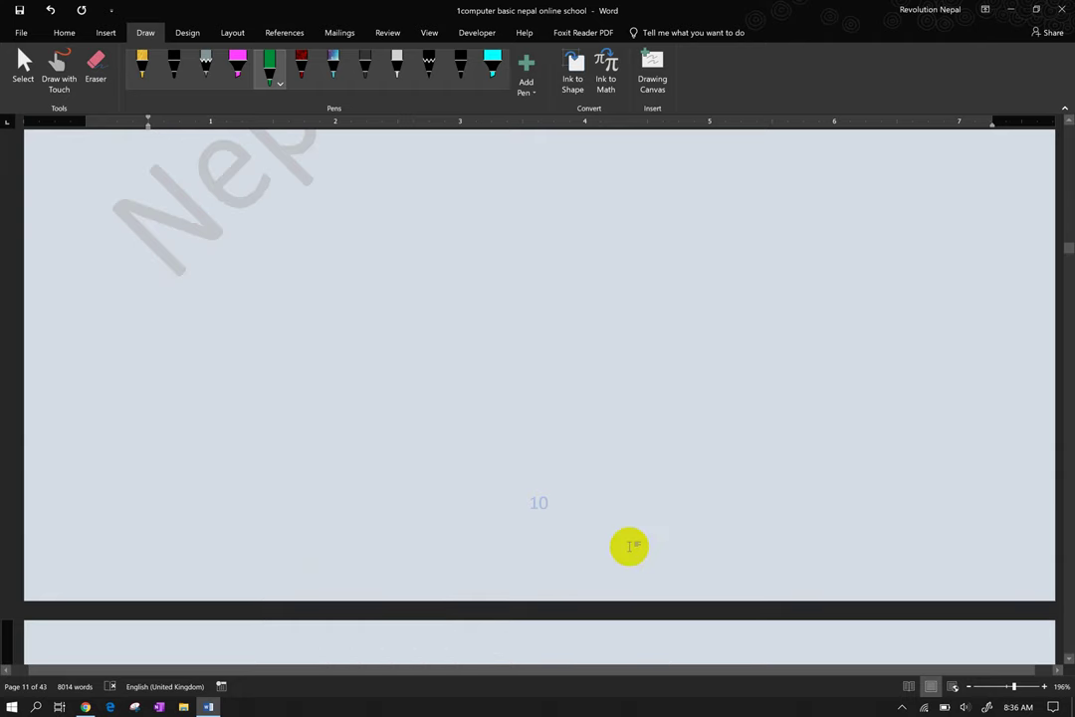
{"action": "scroll", "coordinate": [628, 546], "scroll_direction": "up", "scroll_amount": 3}
{"action": "scroll", "coordinate": [580, 479], "scroll_direction": "up", "scroll_amount": 2}
{"action": "scroll", "coordinate": [559, 450], "scroll_direction": "up", "scroll_amount": 1}
{"action": "scroll", "coordinate": [559, 452], "scroll_direction": "up", "scroll_amount": 2}
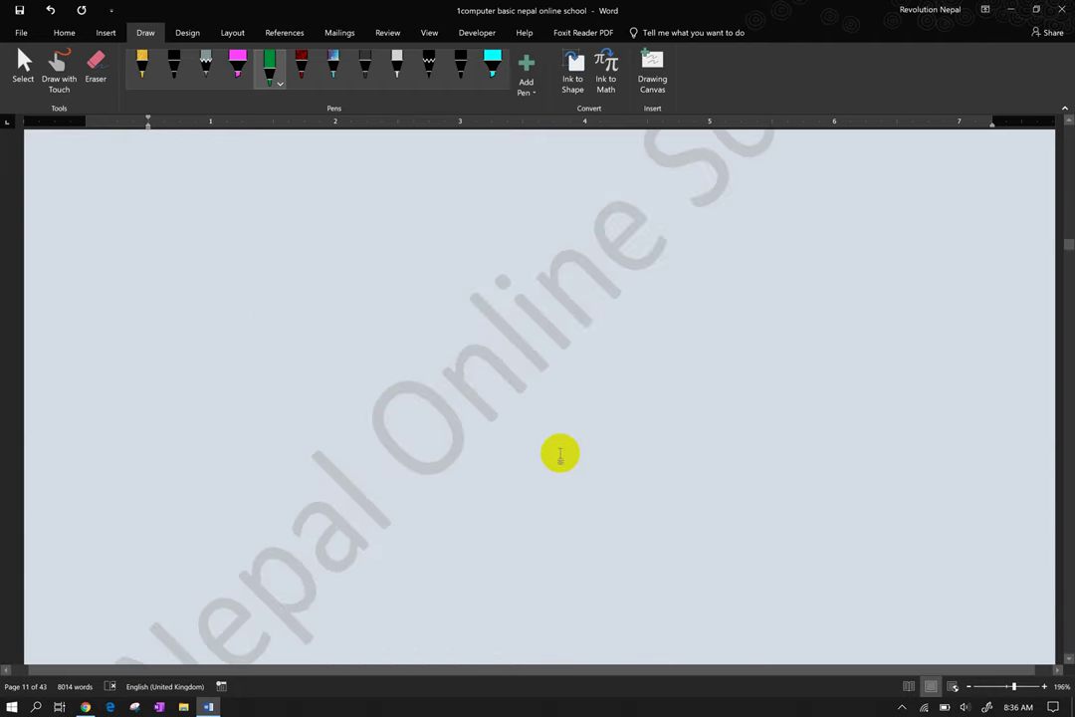
{"action": "scroll", "coordinate": [554, 453], "scroll_direction": "up", "scroll_amount": 2}
{"action": "scroll", "coordinate": [553, 453], "scroll_direction": "up", "scroll_amount": 2}
{"action": "scroll", "coordinate": [597, 438], "scroll_direction": "up", "scroll_amount": 3}
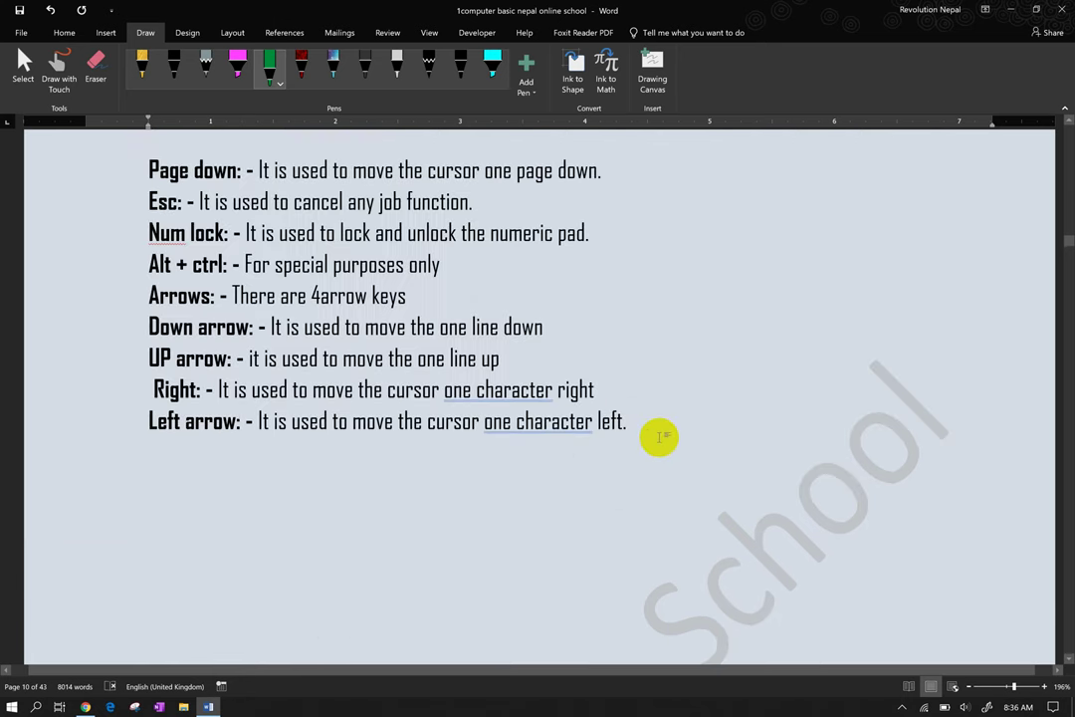
{"action": "left_click", "coordinate": [656, 435]}
- Add a new line after Left arrow, toggle the Start menu twice, then select all text
{"action": "key", "text": "Return"}
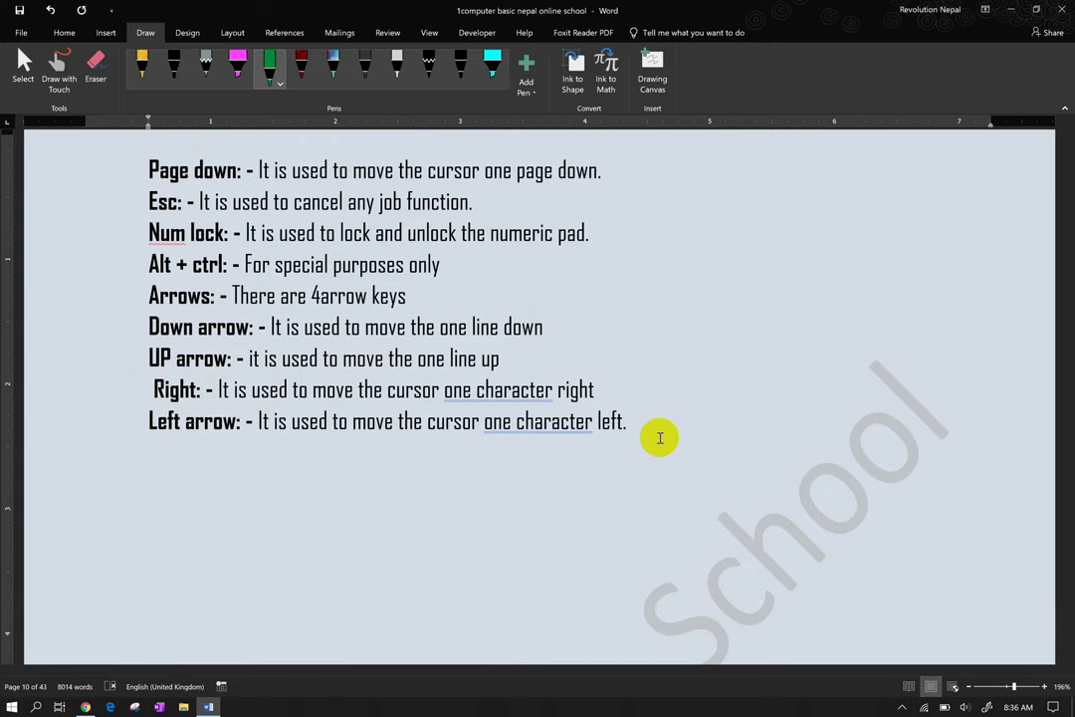
{"action": "key", "text": "super"}
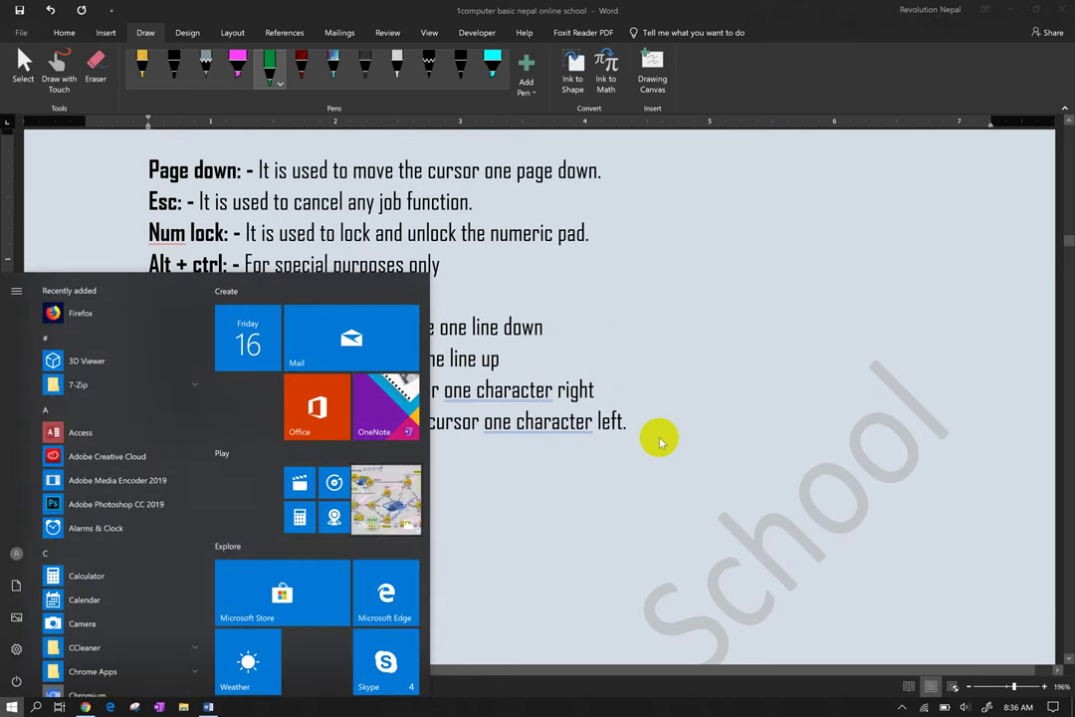
{"action": "key", "text": "super"}
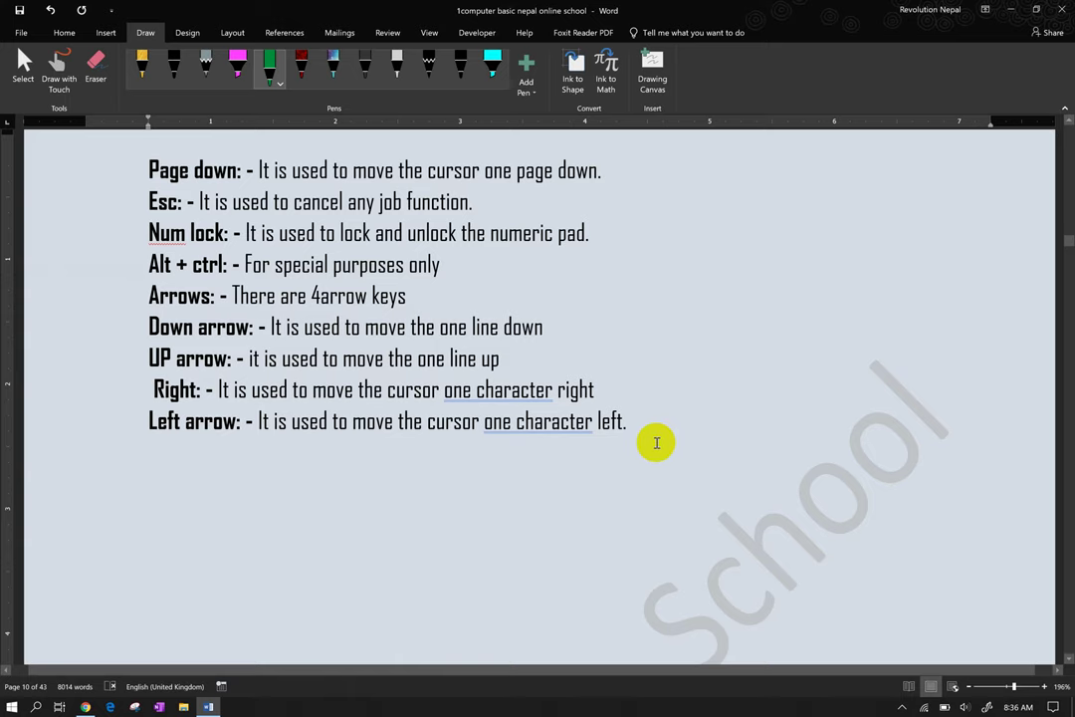
{"action": "key", "text": "super"}
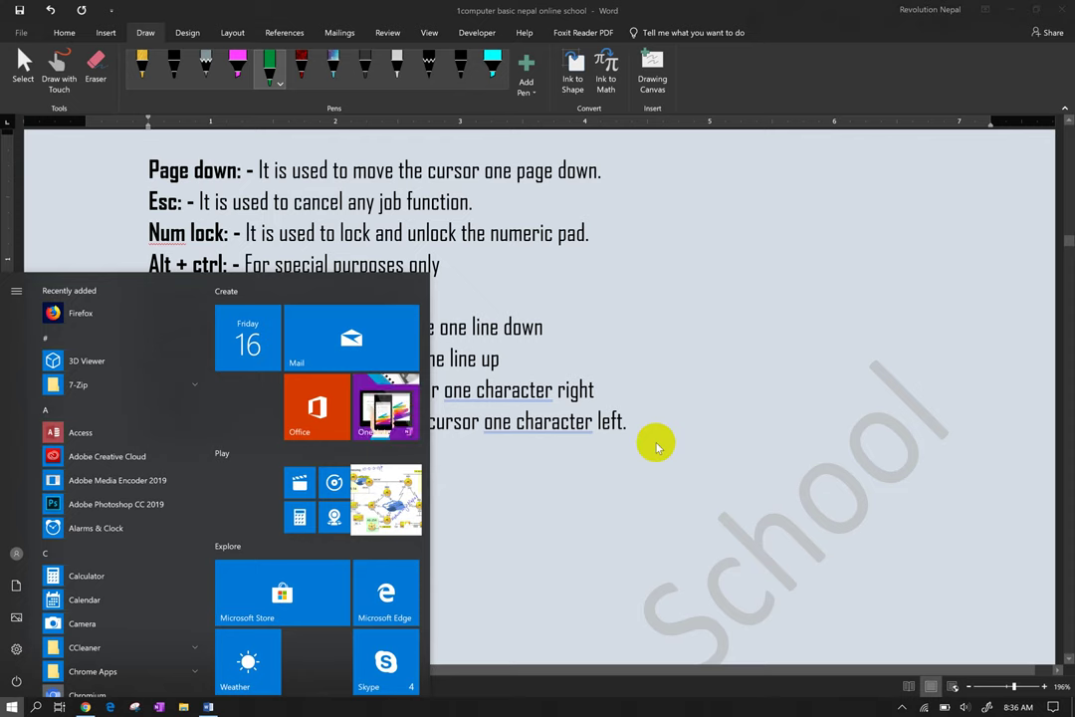
{"action": "key", "text": "super"}
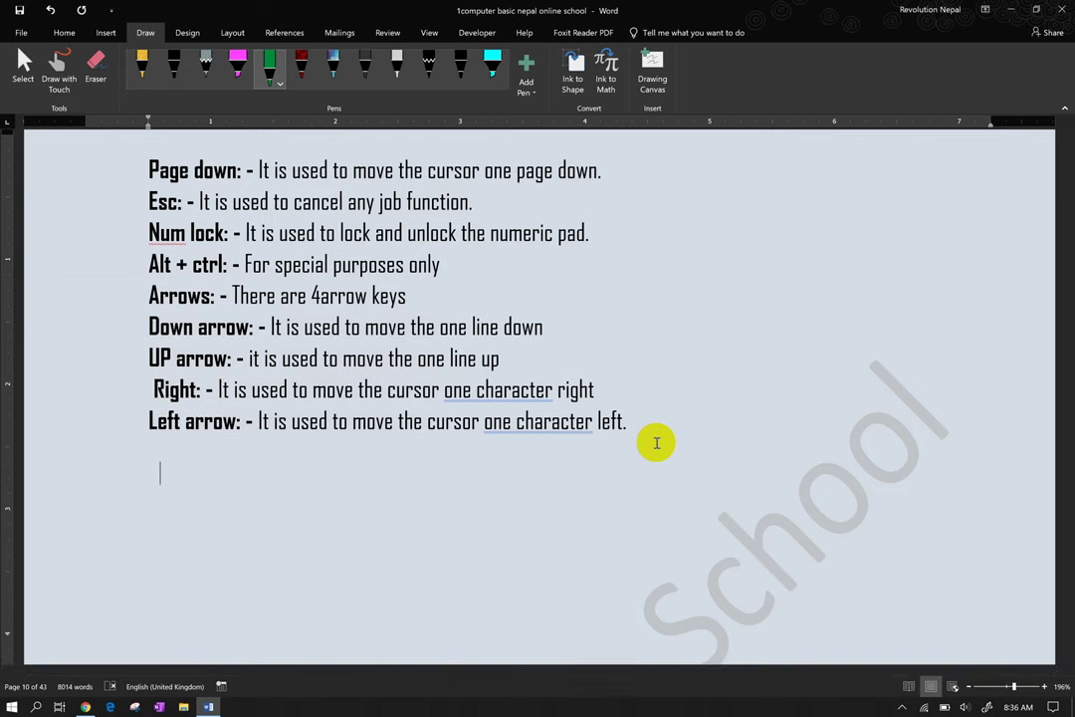
{"action": "key", "text": "ctrl+a"}
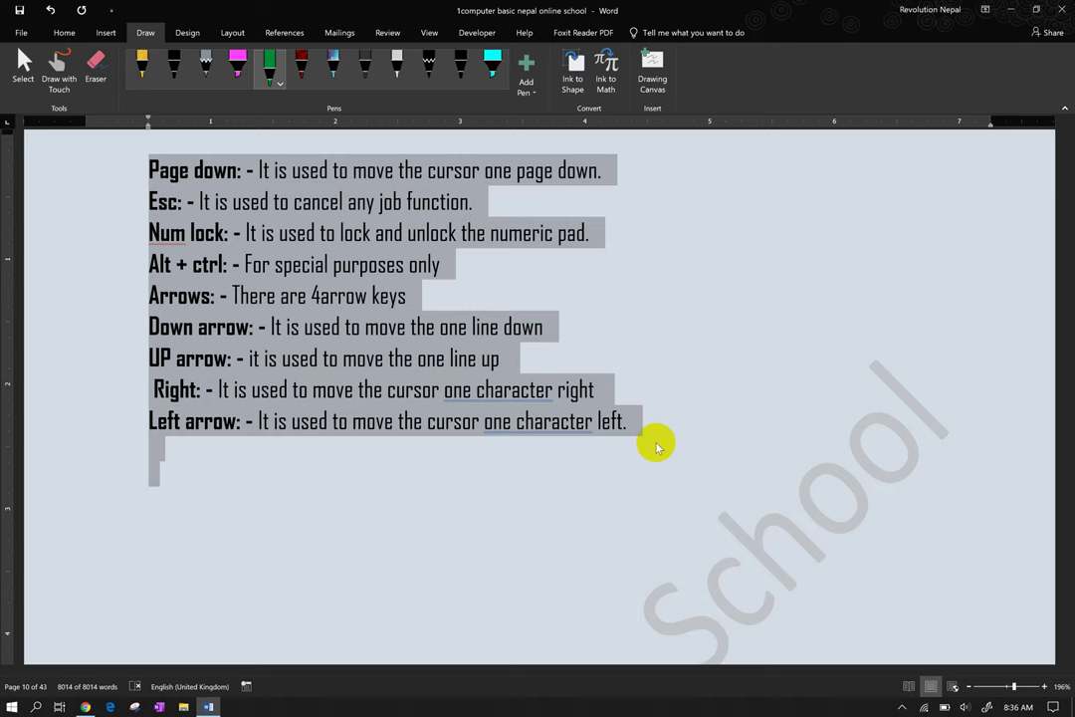
- Deselect, then handwrite green notes 'Windows' and 'Ctrl + Esc' beside the key list
{"action": "left_click", "coordinate": [514, 439]}
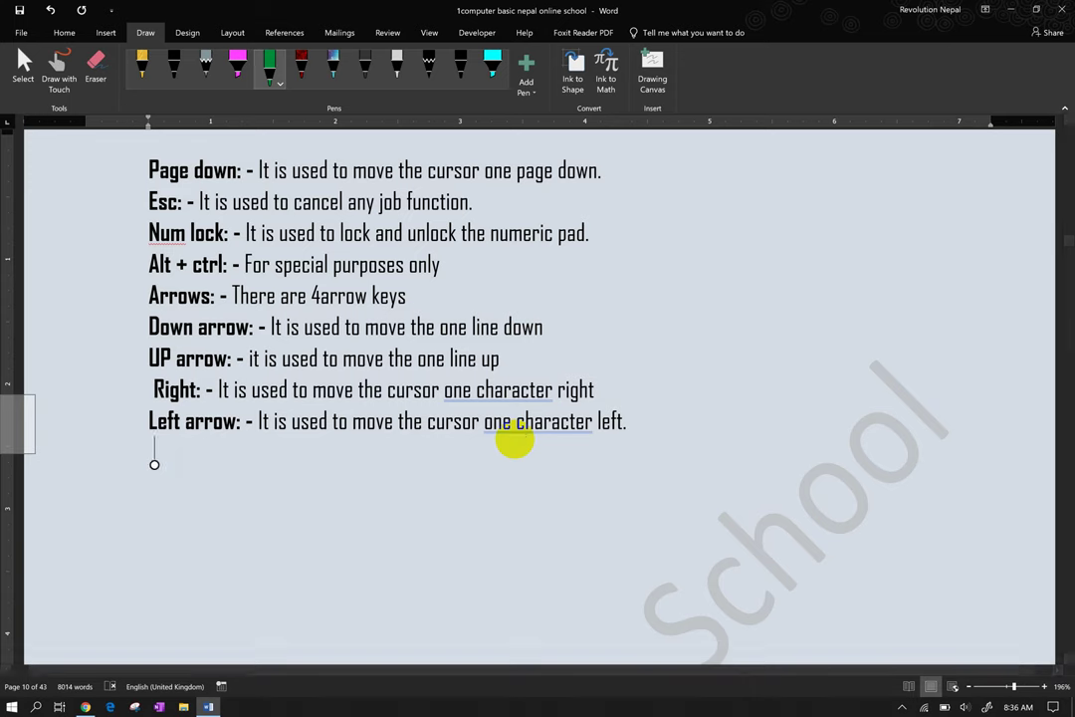
{"action": "left_click_drag", "start_coordinate": [647, 297], "coordinate": [724, 244]}
{"action": "mouse_move", "coordinate": [745, 199]}
{"action": "left_mouse_down"}
{"action": "mouse_move", "coordinate": [746, 220]}
{"action": "mouse_move", "coordinate": [771, 199]}
{"action": "mouse_move", "coordinate": [766, 239]}
{"action": "left_mouse_up"}
{"action": "mouse_move", "coordinate": [764, 222]}
{"action": "left_mouse_down"}
{"action": "mouse_move", "coordinate": [766, 238]}
{"action": "mouse_move", "coordinate": [782, 225]}
{"action": "left_mouse_up"}
{"action": "left_click_drag", "start_coordinate": [780, 205], "coordinate": [782, 225]}
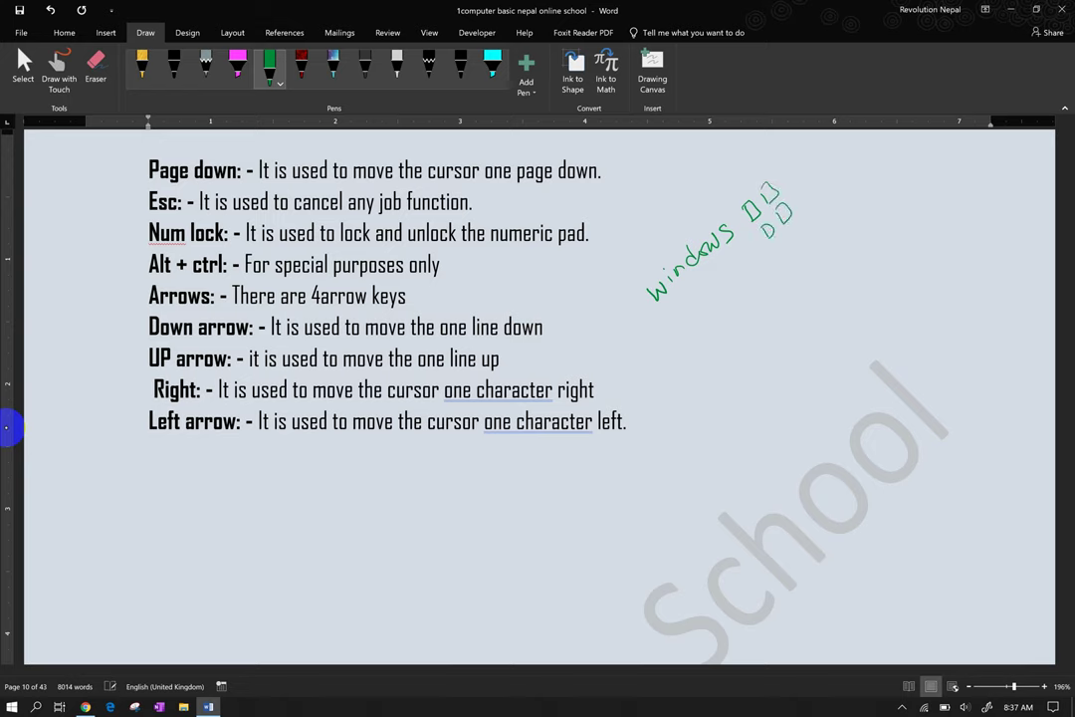
{"action": "left_click_drag", "start_coordinate": [694, 309], "coordinate": [687, 337]}
{"action": "mouse_move", "coordinate": [700, 303]}
{"action": "left_mouse_down"}
{"action": "mouse_move", "coordinate": [702, 331]}
{"action": "mouse_move", "coordinate": [709, 312]}
{"action": "left_mouse_up"}
{"action": "mouse_move", "coordinate": [711, 325]}
{"action": "left_mouse_down"}
{"action": "mouse_move", "coordinate": [730, 317]}
{"action": "mouse_move", "coordinate": [748, 285]}
{"action": "mouse_move", "coordinate": [741, 293]}
{"action": "mouse_move", "coordinate": [814, 259]}
{"action": "left_mouse_up"}
{"action": "left_click_drag", "start_coordinate": [699, 364], "coordinate": [828, 243]}
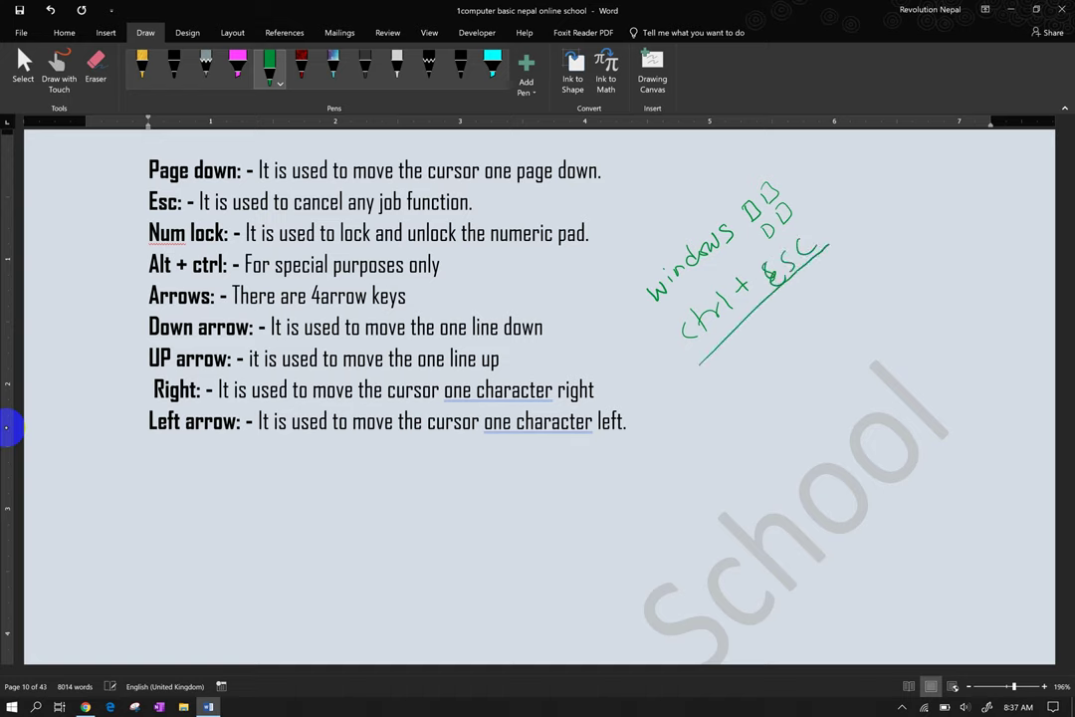
- Number the notes 1 and 2, and add note 3 'ctrl+A' and note 4 'window + D'
{"action": "left_click_drag", "start_coordinate": [634, 305], "coordinate": [633, 306]}
{"action": "mouse_move", "coordinate": [664, 354]}
{"action": "left_mouse_down"}
{"action": "mouse_move", "coordinate": [679, 368]}
{"action": "mouse_move", "coordinate": [660, 370]}
{"action": "mouse_move", "coordinate": [703, 418]}
{"action": "left_mouse_up"}
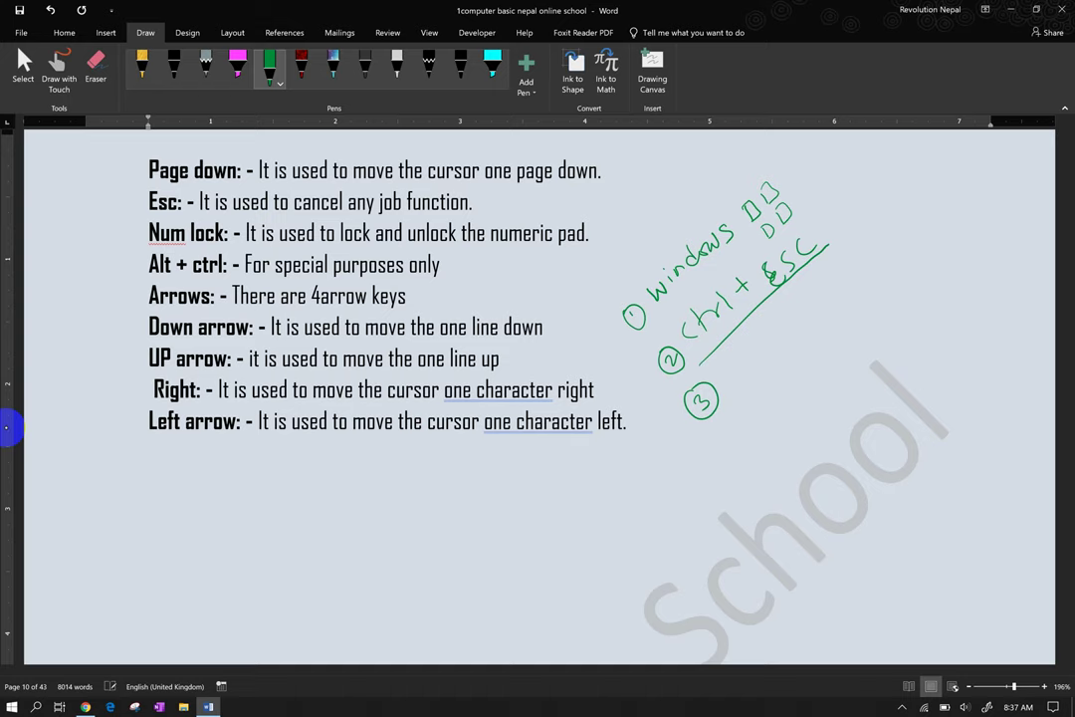
{"action": "mouse_move", "coordinate": [742, 376]}
{"action": "left_mouse_down"}
{"action": "mouse_move", "coordinate": [738, 389]}
{"action": "mouse_move", "coordinate": [771, 370]}
{"action": "left_mouse_up"}
{"action": "left_click_drag", "start_coordinate": [776, 337], "coordinate": [812, 320]}
{"action": "left_click_drag", "start_coordinate": [797, 316], "coordinate": [808, 313]}
{"action": "mouse_move", "coordinate": [735, 428]}
{"action": "left_mouse_down"}
{"action": "mouse_move", "coordinate": [741, 450]}
{"action": "mouse_move", "coordinate": [736, 426]}
{"action": "mouse_move", "coordinate": [788, 408]}
{"action": "left_mouse_up"}
{"action": "left_click_drag", "start_coordinate": [791, 400], "coordinate": [839, 323]}
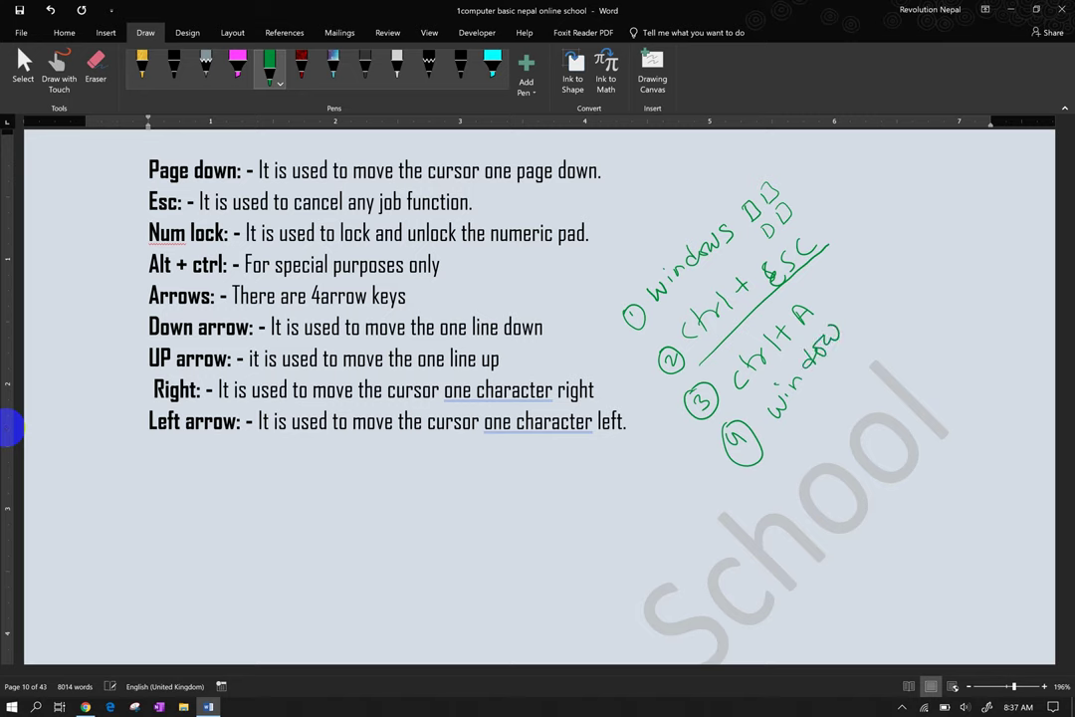
{"action": "mouse_move", "coordinate": [848, 314]}
{"action": "left_mouse_down"}
{"action": "mouse_move", "coordinate": [861, 308]}
{"action": "mouse_move", "coordinate": [858, 318]}
{"action": "mouse_move", "coordinate": [869, 286]}
{"action": "left_mouse_up"}
{"action": "left_click_drag", "start_coordinate": [870, 284], "coordinate": [876, 304]}
- Show the desktop with Windows+D and return to Word
{"action": "key", "text": "super+d"}
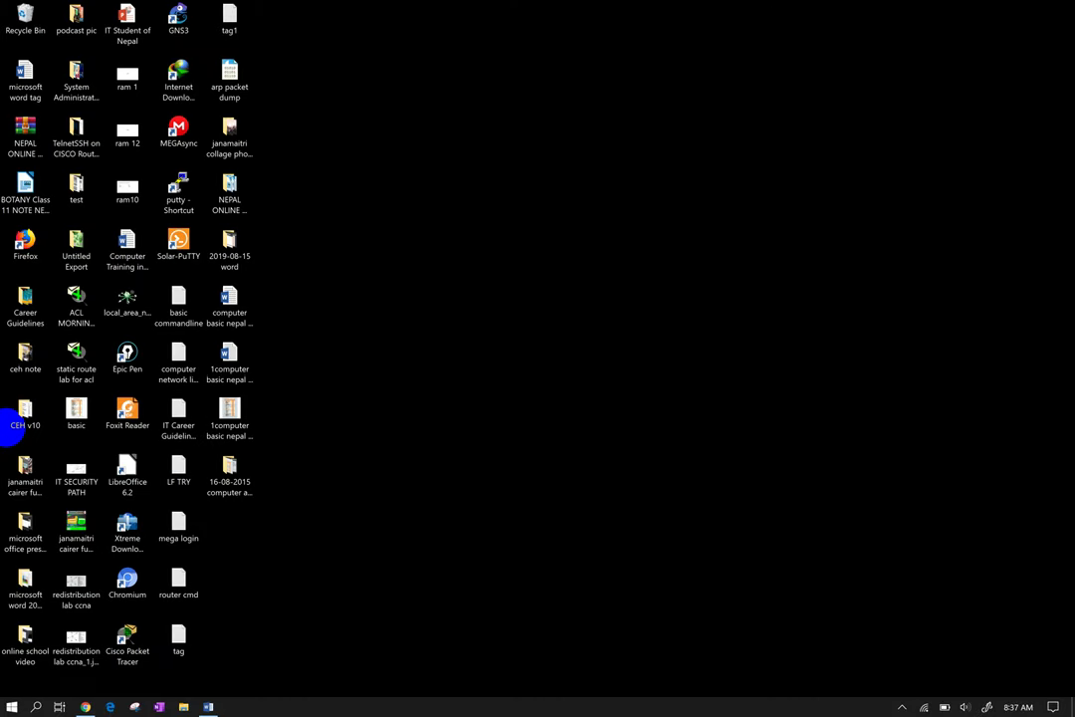
{"action": "key", "text": "super+d"}
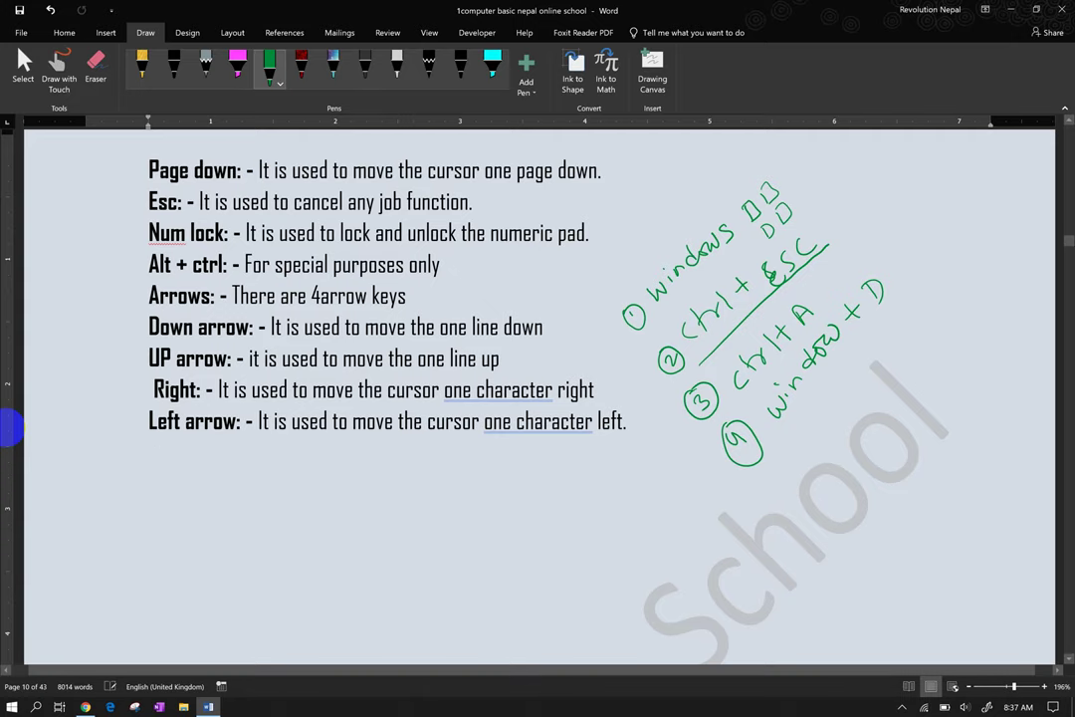
{"action": "key", "text": "super+d"}
{"action": "key", "text": "super+d"}
- Write a circled 5 with the note 'ctrl + O → open' in green ink
{"action": "mouse_move", "coordinate": [773, 472]}
{"action": "left_mouse_down"}
{"action": "mouse_move", "coordinate": [779, 492]}
{"action": "mouse_move", "coordinate": [778, 465]}
{"action": "left_mouse_up"}
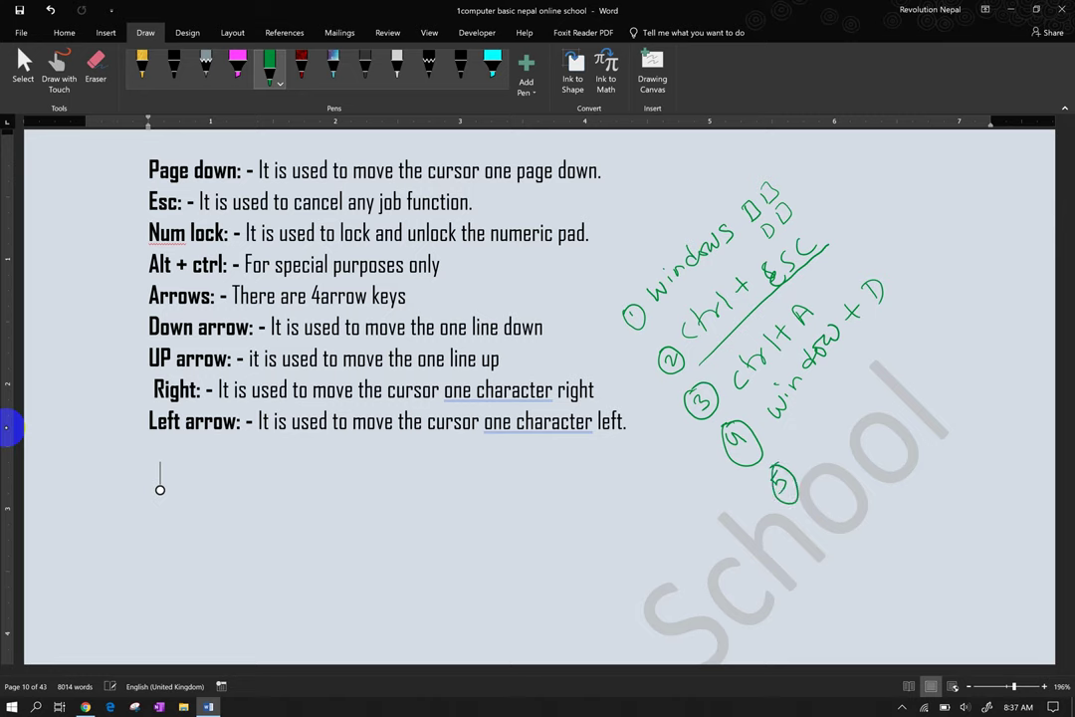
{"action": "mouse_move", "coordinate": [810, 449]}
{"action": "left_mouse_down"}
{"action": "mouse_move", "coordinate": [805, 464]}
{"action": "mouse_move", "coordinate": [841, 430]}
{"action": "left_mouse_up"}
{"action": "mouse_move", "coordinate": [846, 408]}
{"action": "left_mouse_down"}
{"action": "mouse_move", "coordinate": [858, 400]}
{"action": "mouse_move", "coordinate": [849, 398]}
{"action": "mouse_move", "coordinate": [822, 462]}
{"action": "left_mouse_up"}
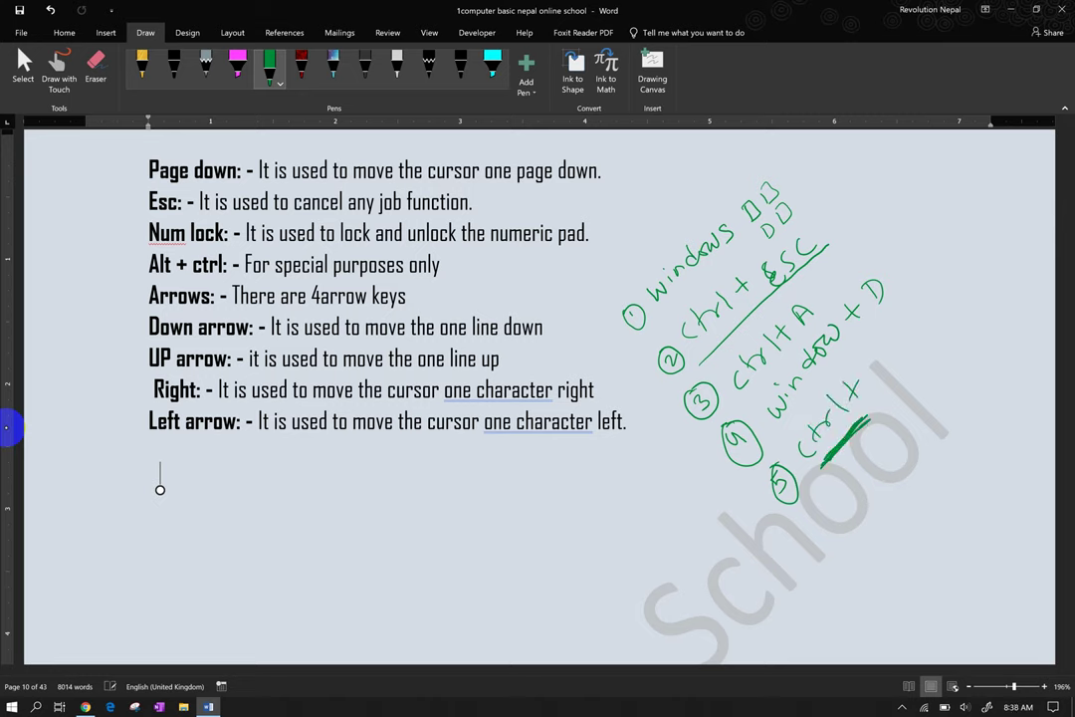
{"action": "mouse_move", "coordinate": [882, 355]}
{"action": "left_mouse_down"}
{"action": "mouse_move", "coordinate": [990, 278]}
{"action": "mouse_move", "coordinate": [1004, 285]}
{"action": "left_mouse_up"}
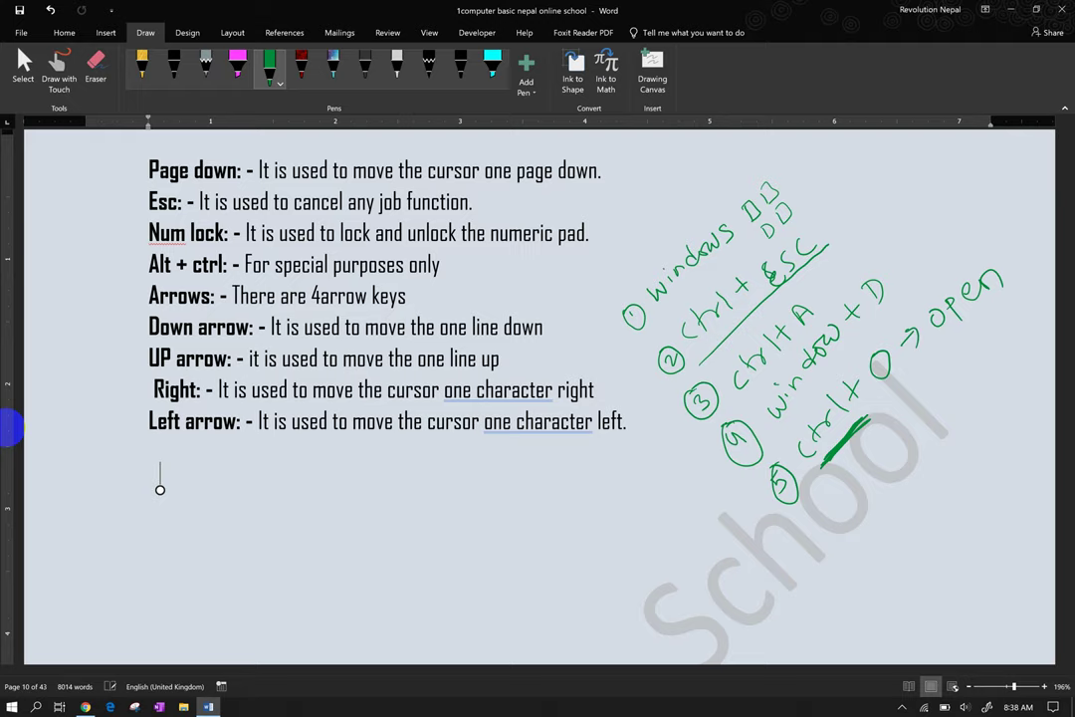
- Try Ctrl+O, escape back to the notes, and draw a circled 6 below them
{"action": "key", "text": "ctrl+o"}
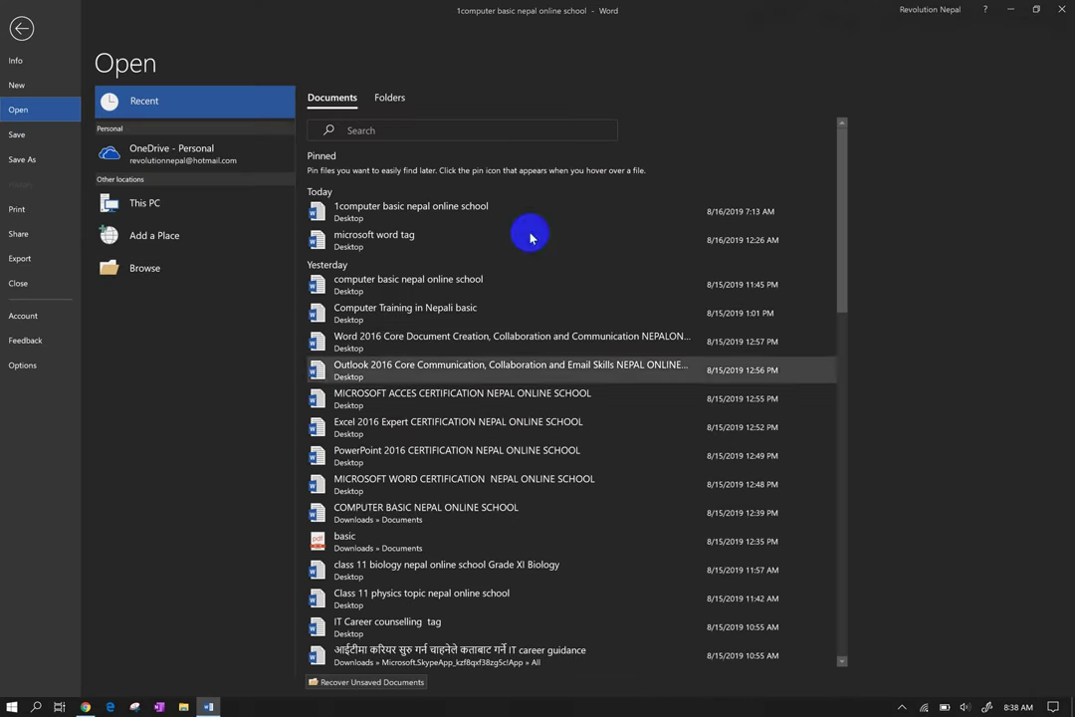
{"action": "key", "text": "Escape"}
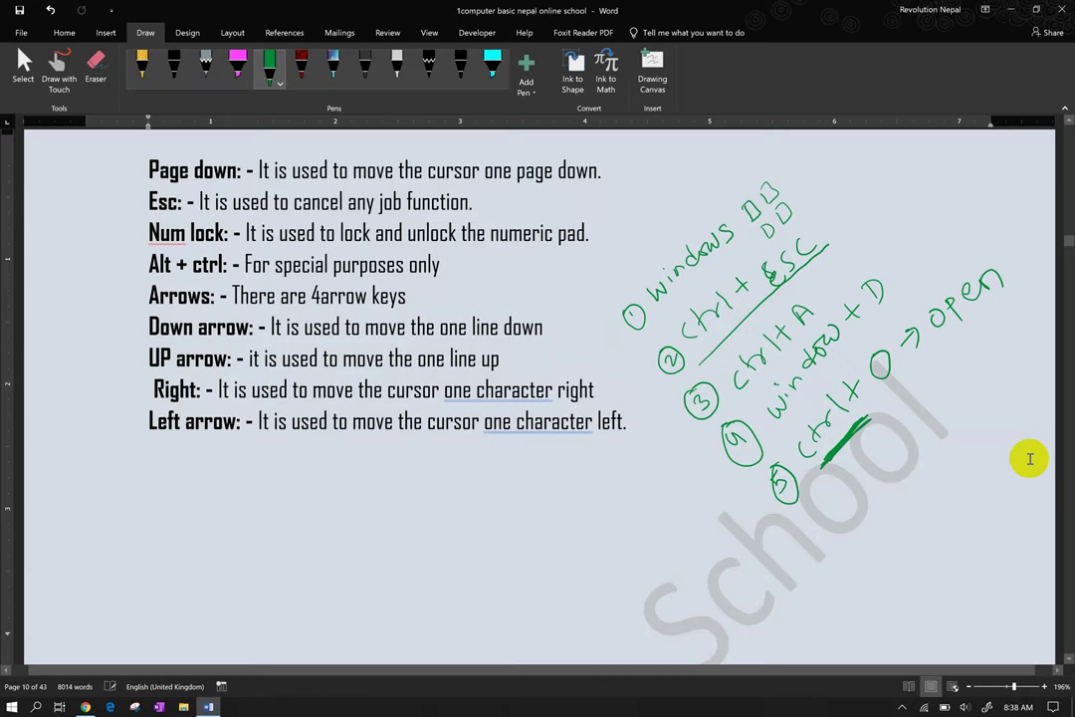
{"action": "mouse_move", "coordinate": [782, 538]}
{"action": "left_mouse_down"}
{"action": "mouse_move", "coordinate": [768, 572]}
{"action": "mouse_move", "coordinate": [751, 542]}
{"action": "left_mouse_up"}
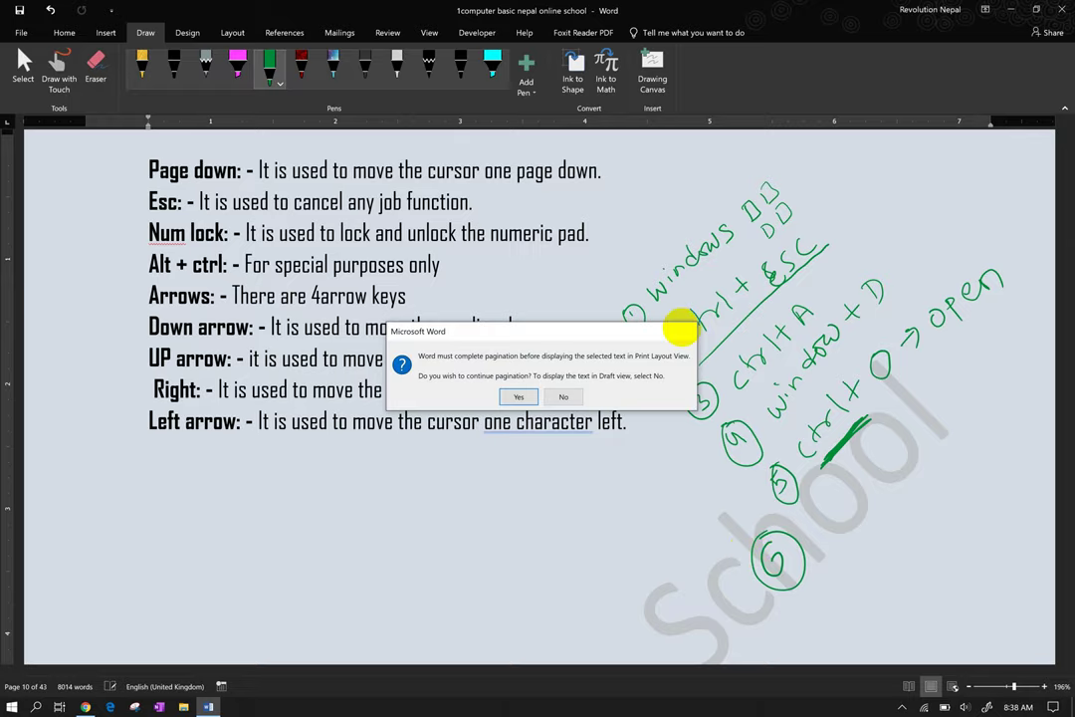
- Decline the pagination prompt, switch to Read Mode, then return to Print Layout
{"action": "key", "text": "n"}
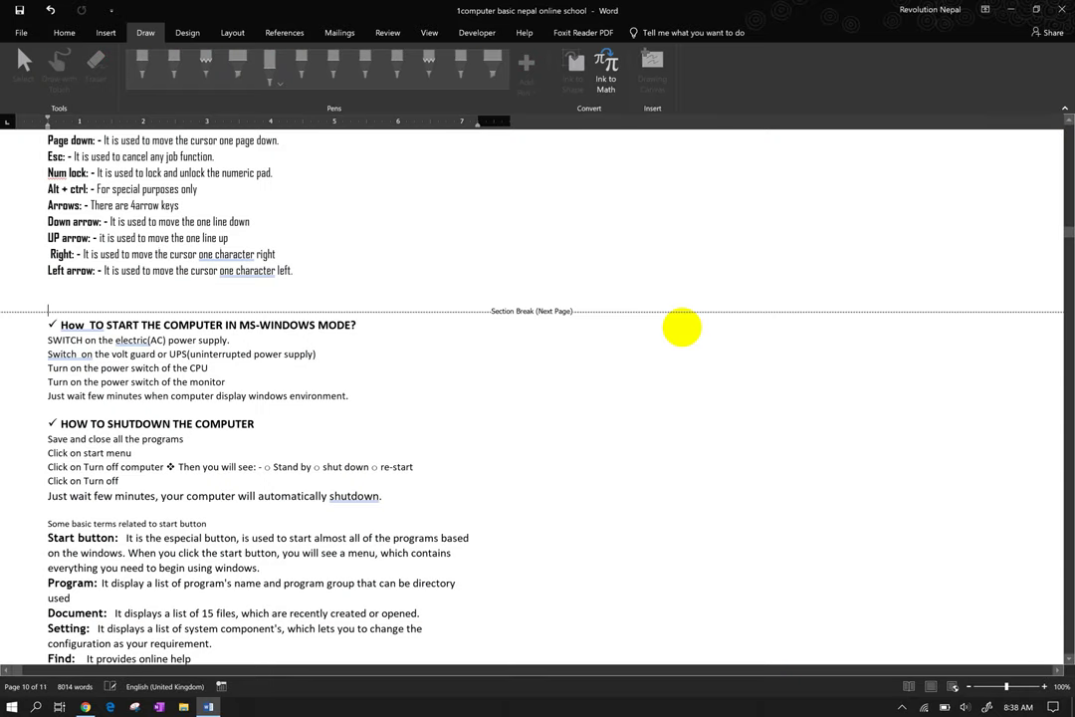
{"action": "left_click", "coordinate": [909, 686]}
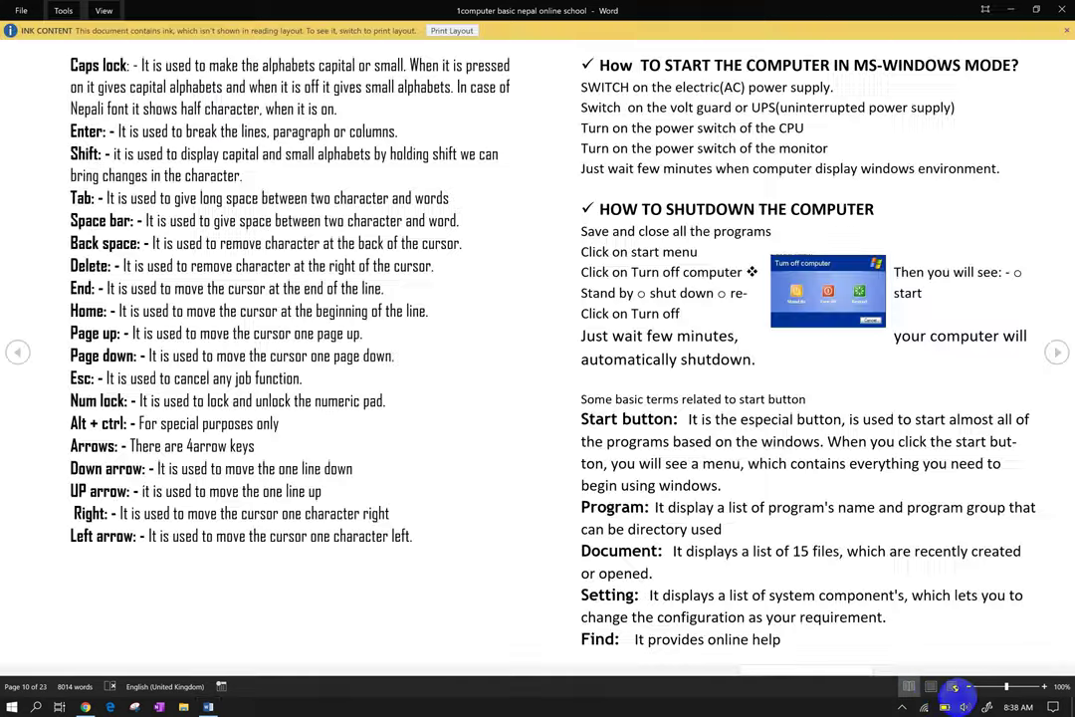
{"action": "left_click", "coordinate": [931, 685]}
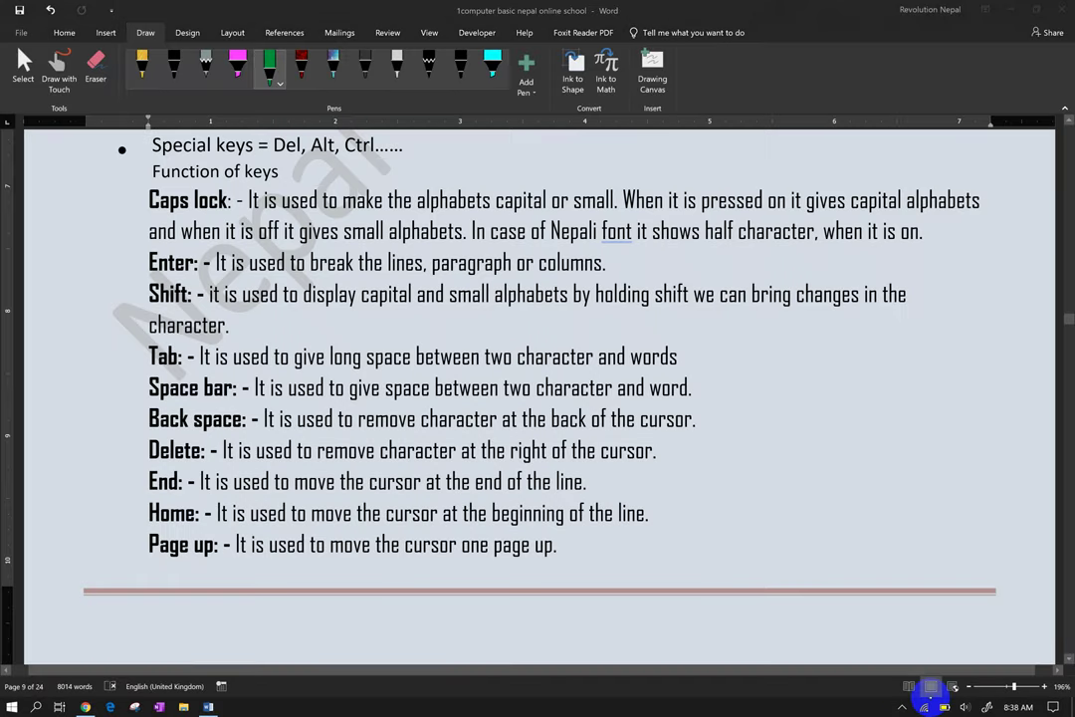
- Circle the handwritten 6 and write ctrl+S → Save beside it in green
{"action": "scroll", "coordinate": [931, 686], "scroll_direction": "down", "scroll_amount": 5}
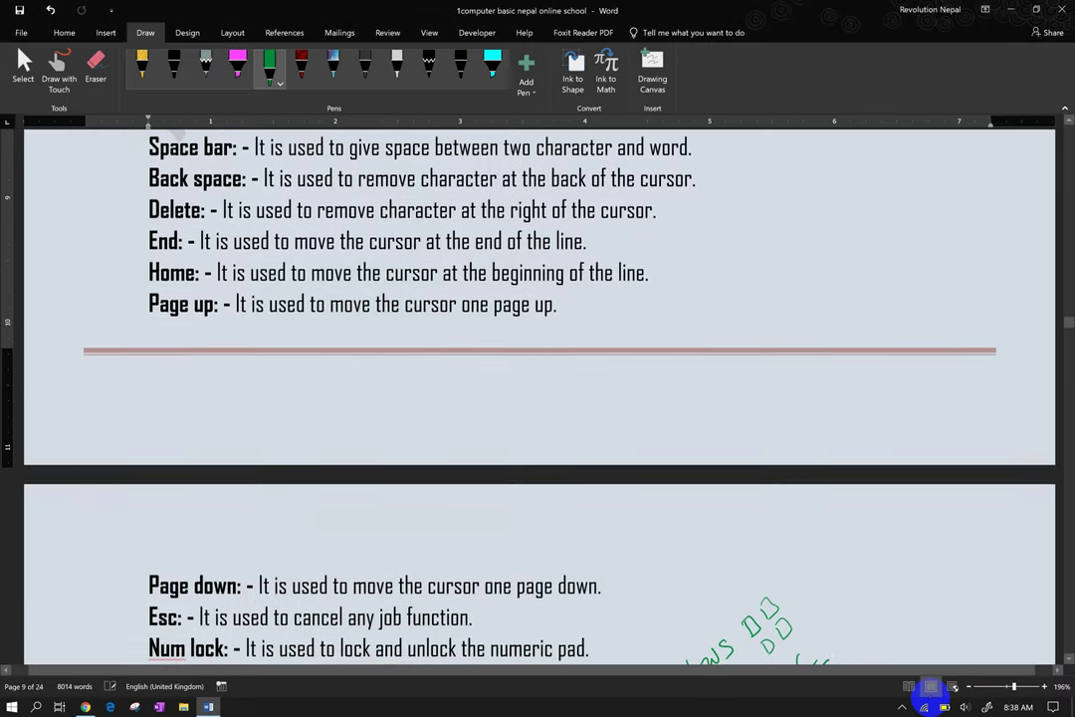
{"action": "scroll", "coordinate": [931, 687], "scroll_direction": "down", "scroll_amount": 2}
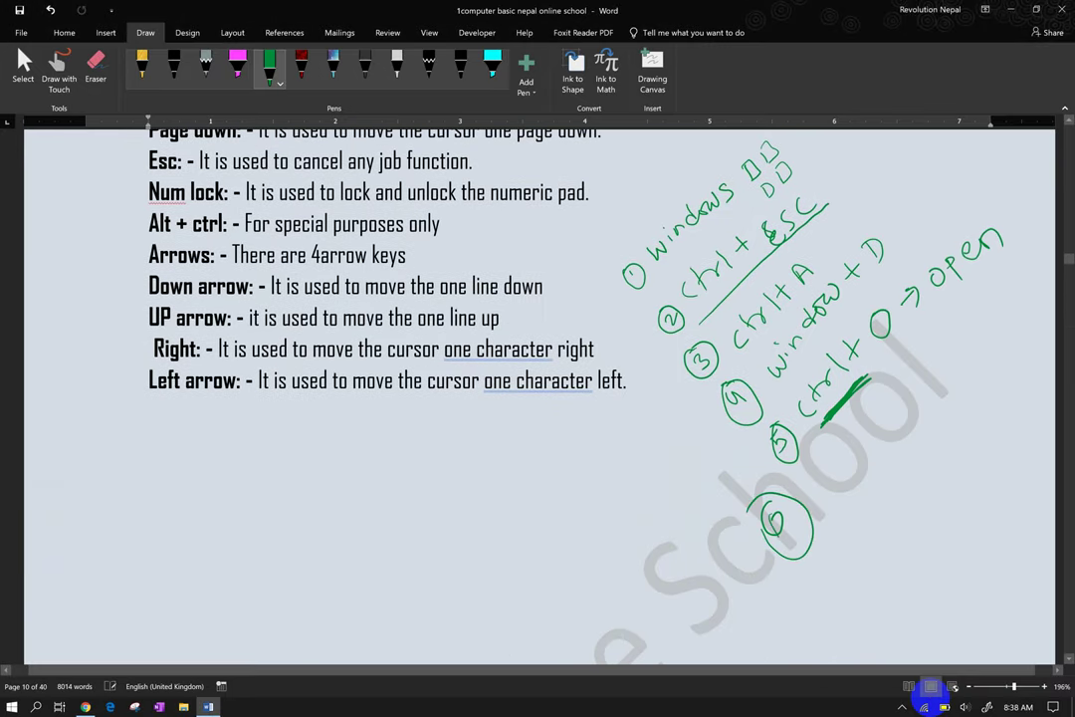
{"action": "mouse_move", "coordinate": [786, 495]}
{"action": "left_mouse_down"}
{"action": "mouse_move", "coordinate": [825, 495]}
{"action": "mouse_move", "coordinate": [854, 472]}
{"action": "left_mouse_up"}
{"action": "mouse_move", "coordinate": [858, 453]}
{"action": "left_mouse_down"}
{"action": "mouse_move", "coordinate": [870, 454]}
{"action": "mouse_move", "coordinate": [912, 403]}
{"action": "mouse_move", "coordinate": [964, 384]}
{"action": "mouse_move", "coordinate": [996, 321]}
{"action": "left_mouse_up"}
- Handwrite ctrl+W → close and ctrl+N → New beneath the Save note
{"action": "left_click_drag", "start_coordinate": [866, 520], "coordinate": [857, 535]}
{"action": "mouse_move", "coordinate": [875, 495]}
{"action": "left_mouse_down"}
{"action": "mouse_move", "coordinate": [872, 529]}
{"action": "mouse_move", "coordinate": [886, 503]}
{"action": "mouse_move", "coordinate": [906, 502]}
{"action": "left_mouse_up"}
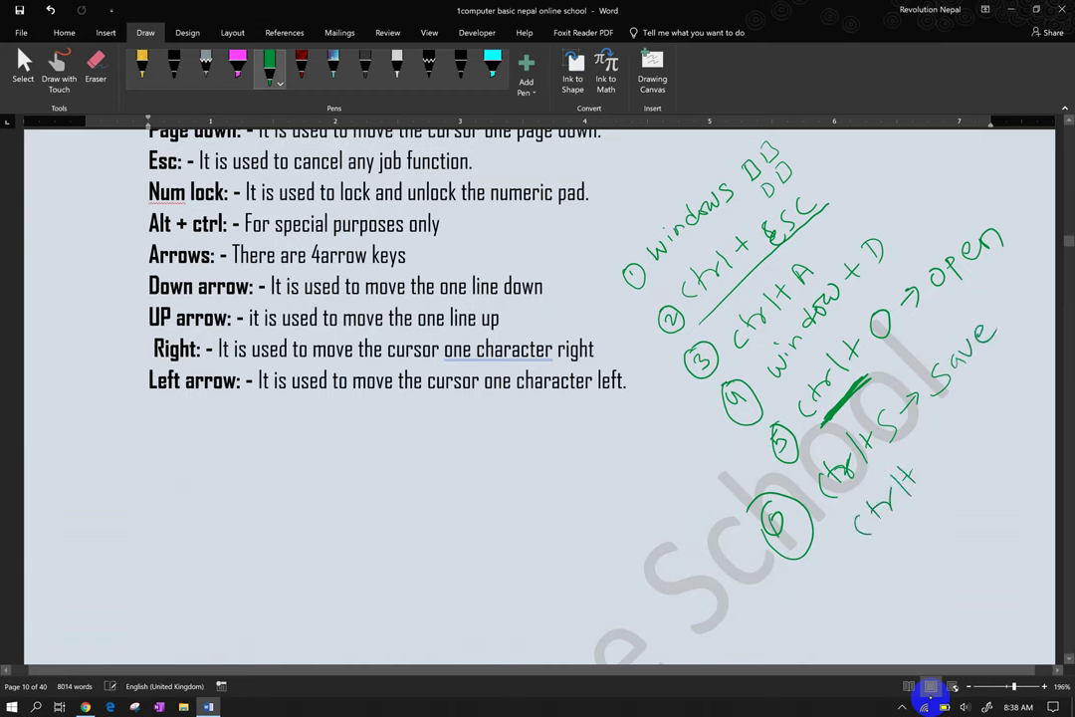
{"action": "left_click_drag", "start_coordinate": [923, 460], "coordinate": [973, 424]}
{"action": "left_click_drag", "start_coordinate": [991, 382], "coordinate": [986, 410]}
{"action": "left_click_drag", "start_coordinate": [1000, 370], "coordinate": [1003, 372]}
{"action": "left_click_drag", "start_coordinate": [1013, 364], "coordinate": [1021, 350]}
{"action": "mouse_move", "coordinate": [886, 538]}
{"action": "left_mouse_down"}
{"action": "mouse_move", "coordinate": [883, 560]}
{"action": "mouse_move", "coordinate": [922, 519]}
{"action": "left_mouse_up"}
{"action": "mouse_move", "coordinate": [936, 497]}
{"action": "left_mouse_down"}
{"action": "mouse_move", "coordinate": [933, 532]}
{"action": "mouse_move", "coordinate": [1039, 388]}
{"action": "left_mouse_up"}
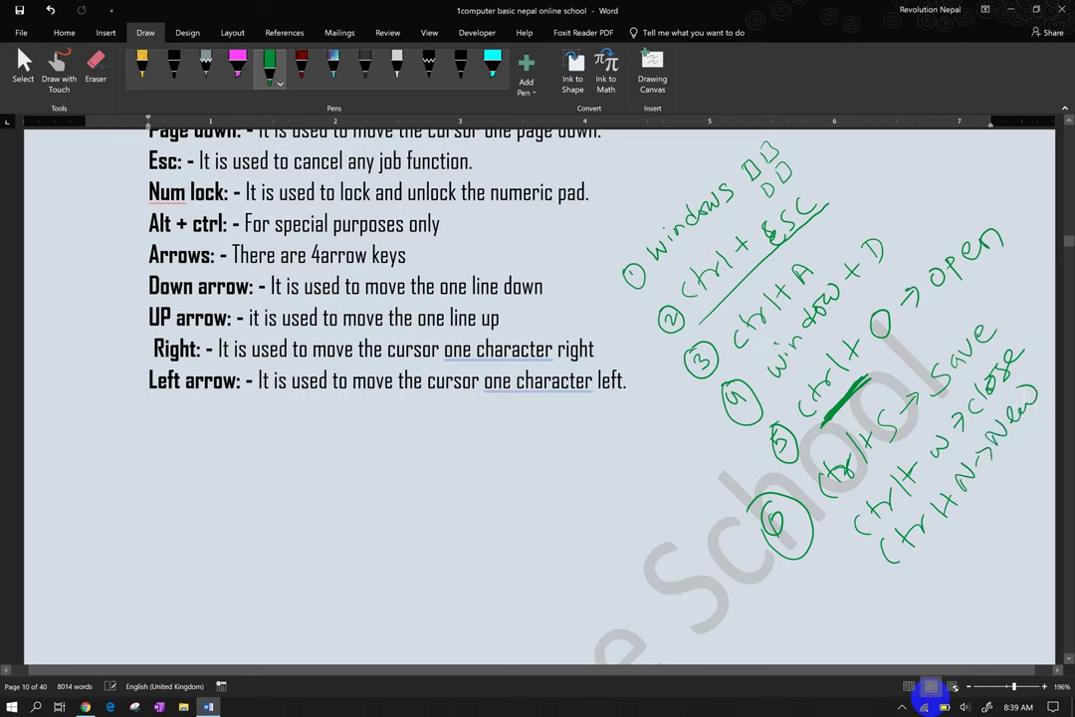
- Save the notes with Ctrl+S, then handwrite F-12 with two lines under it on the blank area
{"action": "key", "text": "ctrl+s"}
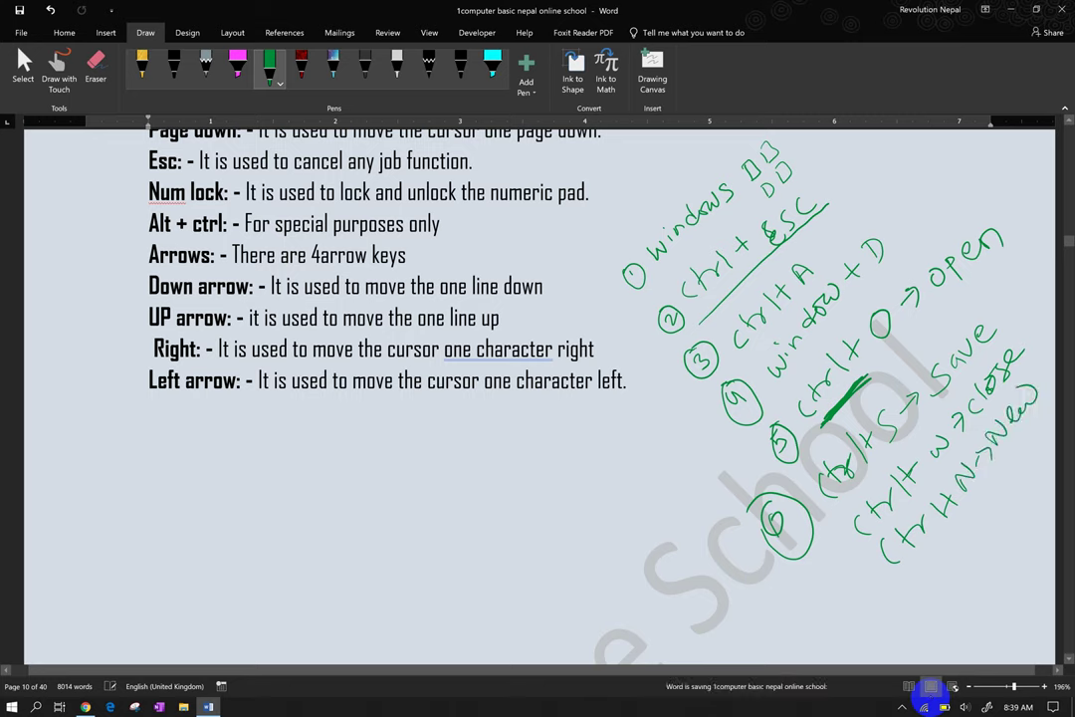
{"action": "mouse_move", "coordinate": [521, 479]}
{"action": "left_mouse_down"}
{"action": "mouse_move", "coordinate": [518, 530]}
{"action": "mouse_move", "coordinate": [600, 480]}
{"action": "mouse_move", "coordinate": [545, 541]}
{"action": "left_mouse_up"}
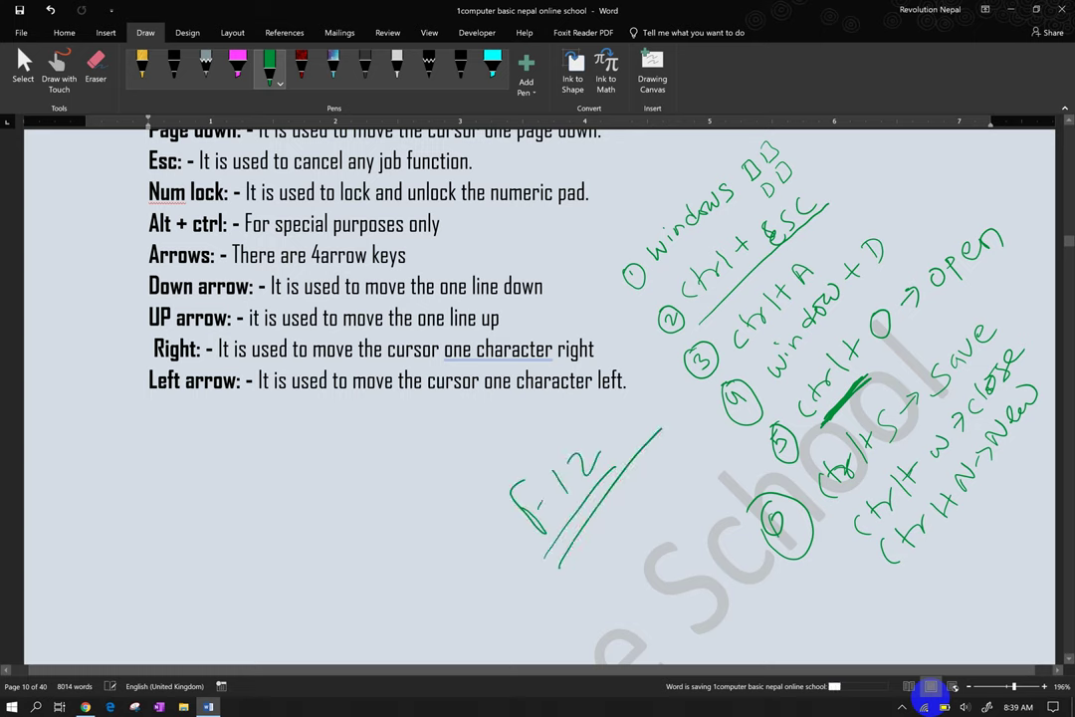
{"action": "left_click_drag", "start_coordinate": [665, 424], "coordinate": [560, 565]}
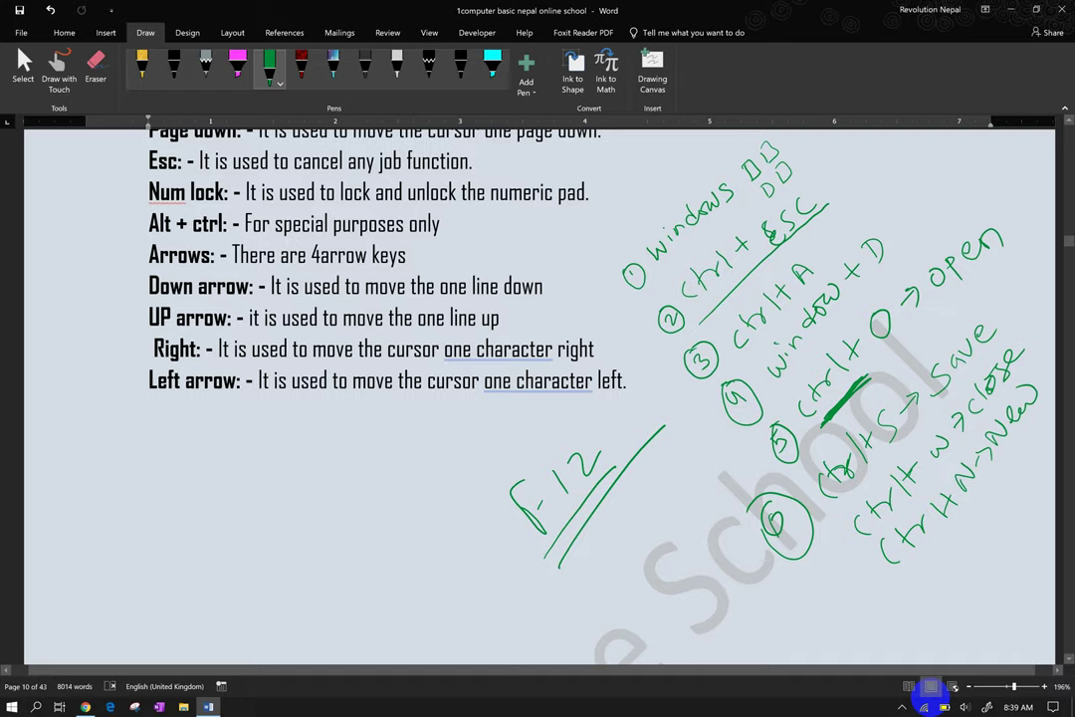
{"action": "left_click", "coordinate": [927, 702]}
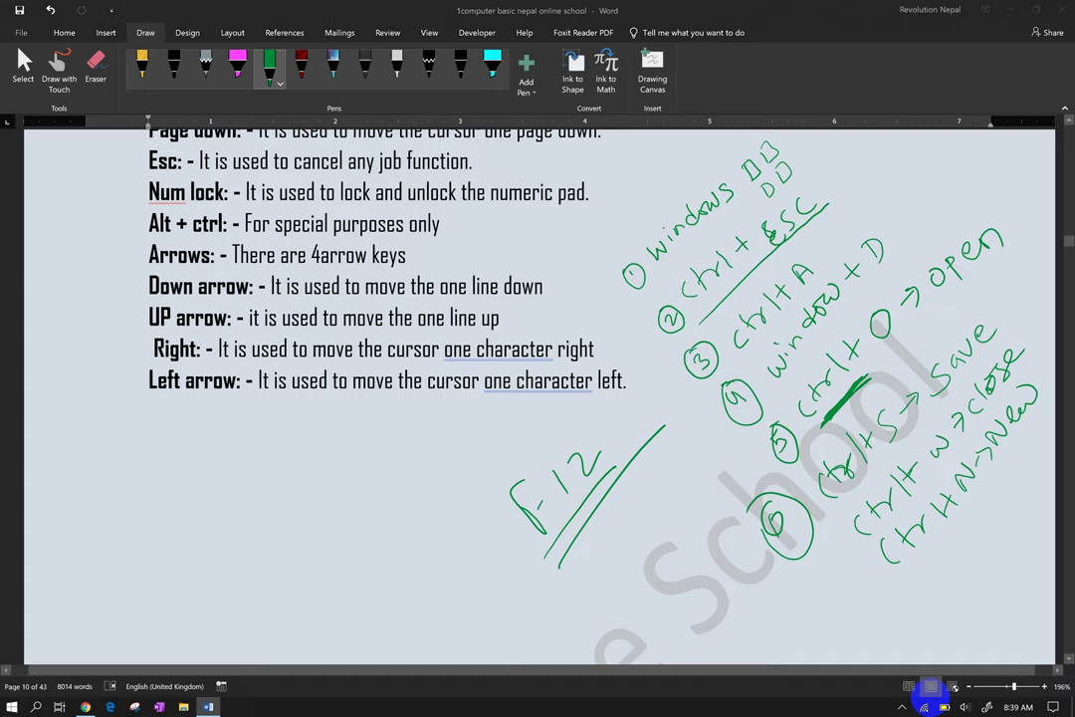
- Open and close a blank document with Ctrl+N, then select 'left.' on the Left arrow line
{"action": "key", "text": "ctrl+n"}
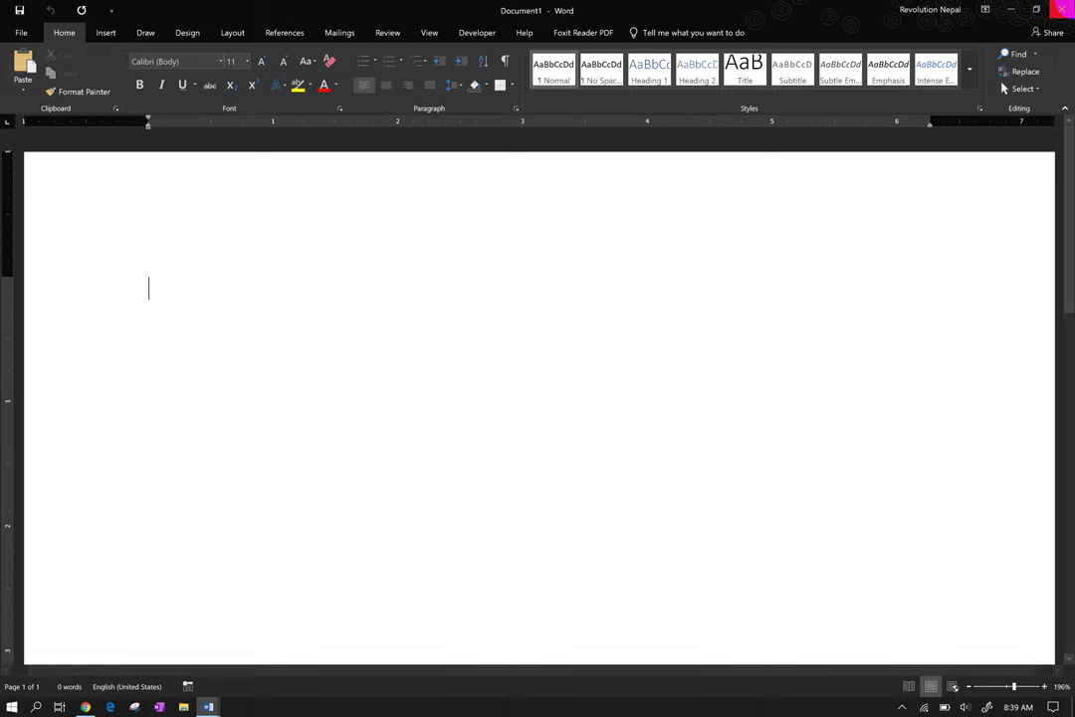
{"action": "left_click", "coordinate": [1061, 9]}
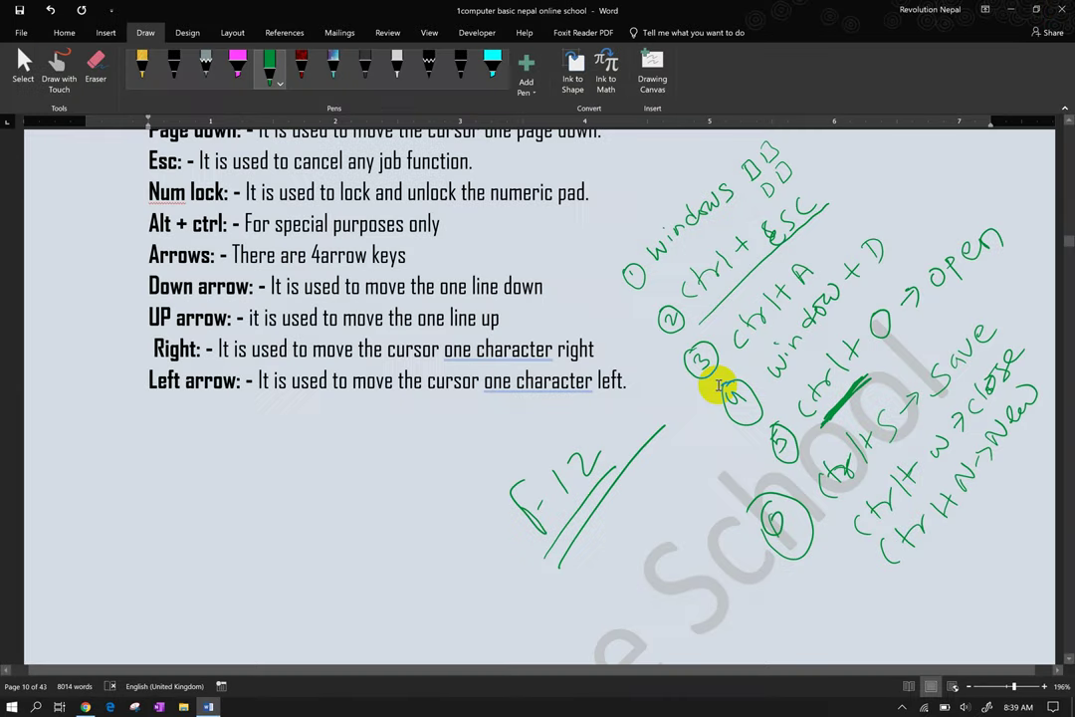
{"action": "scroll", "coordinate": [717, 385], "scroll_direction": "down", "scroll_amount": 3}
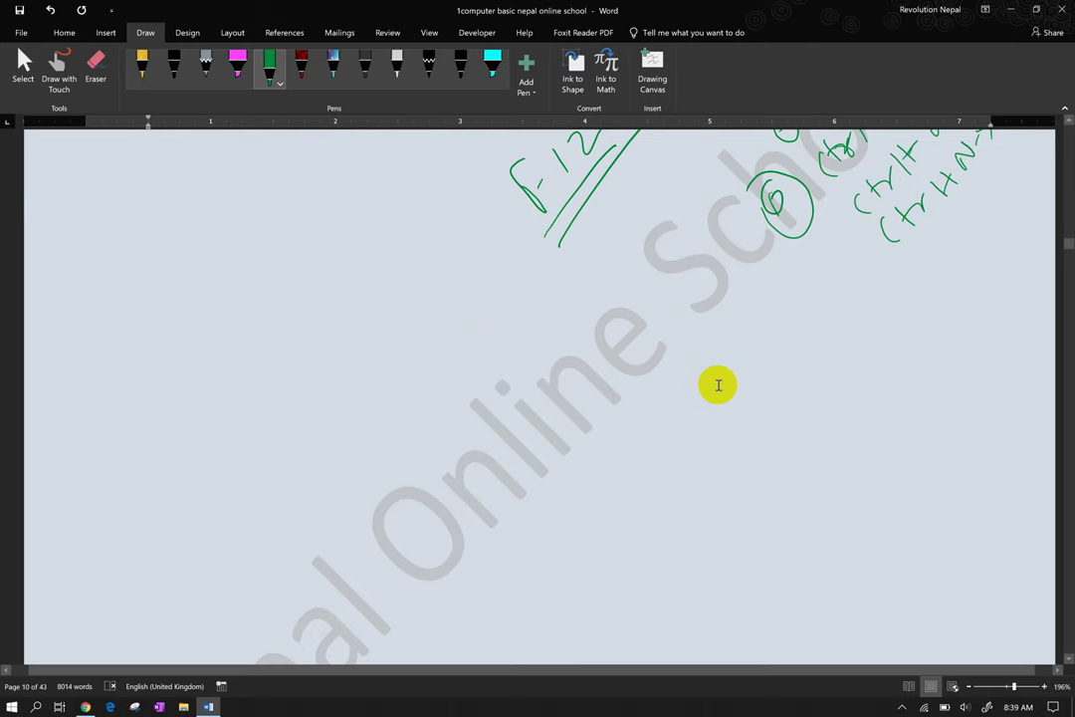
{"action": "scroll", "coordinate": [717, 385], "scroll_direction": "up", "scroll_amount": 2}
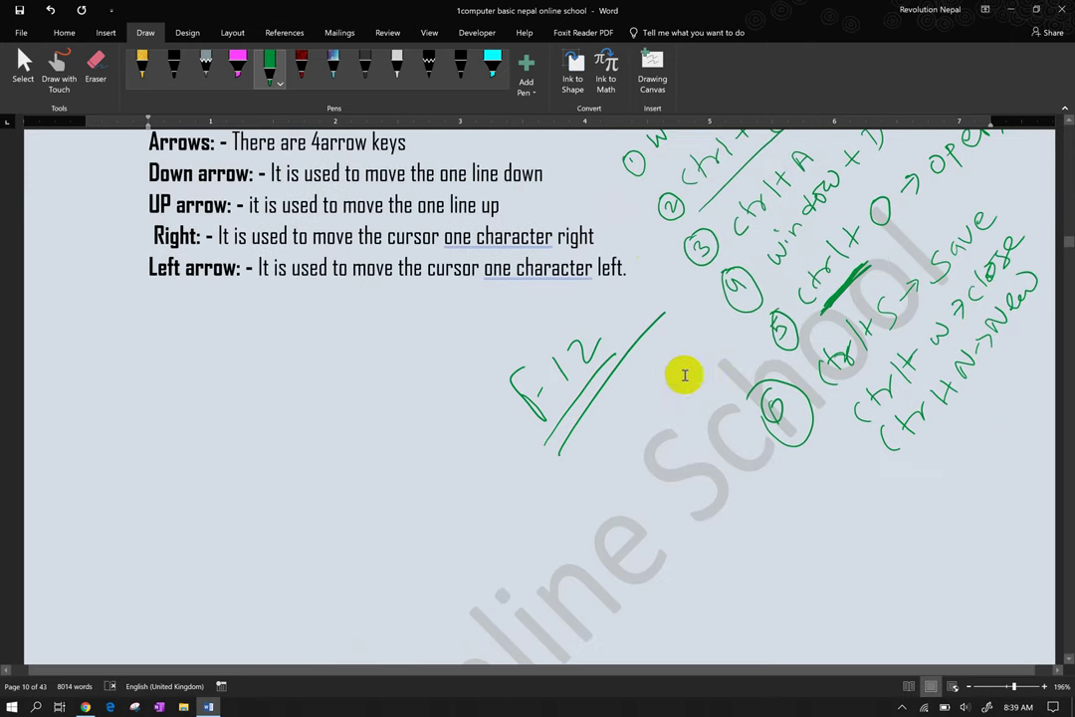
{"action": "left_click_drag", "start_coordinate": [629, 267], "coordinate": [602, 267]}
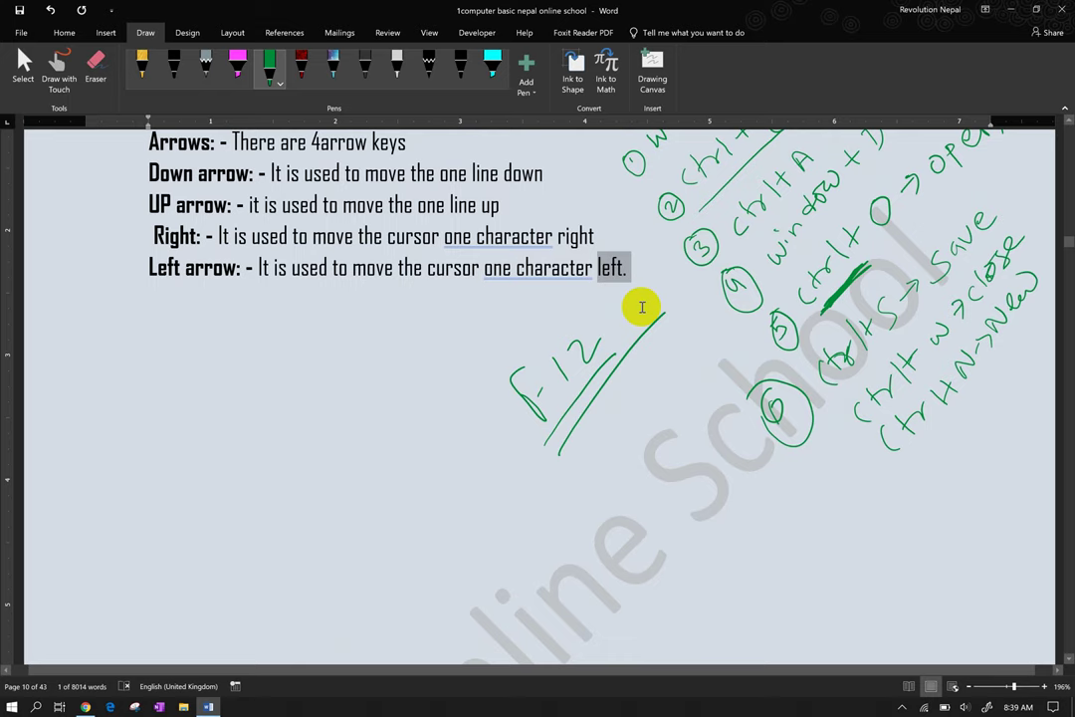
{"action": "key", "text": "ctrl+shift+period"}
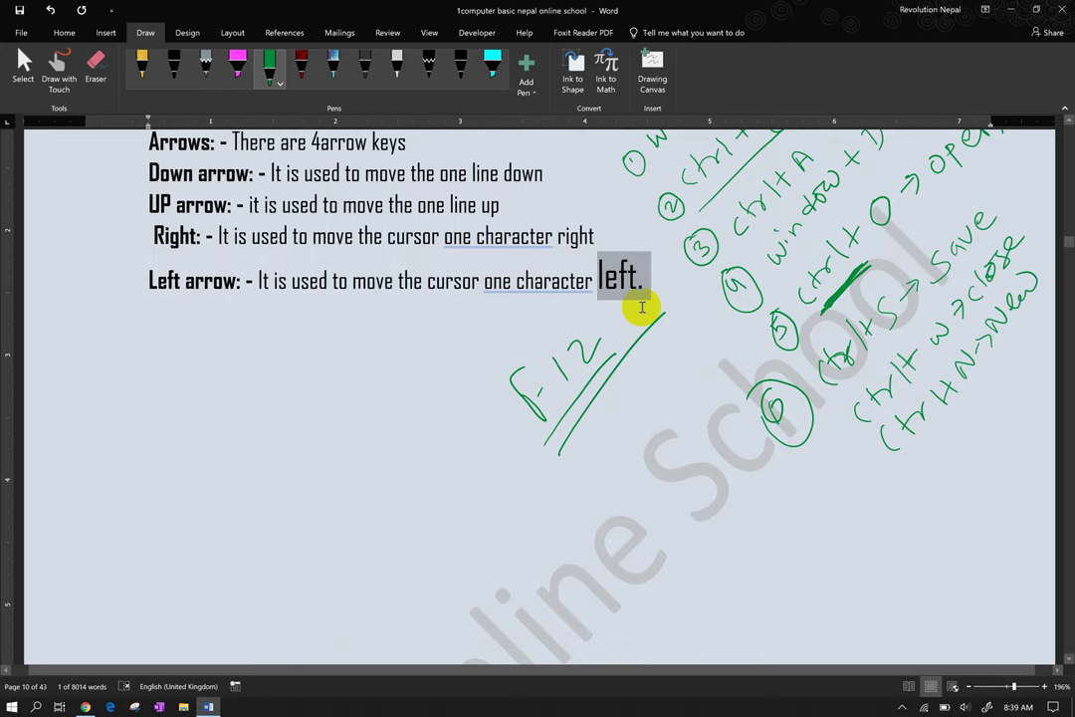
{"action": "key", "text": "ctrl+shift+comma"}
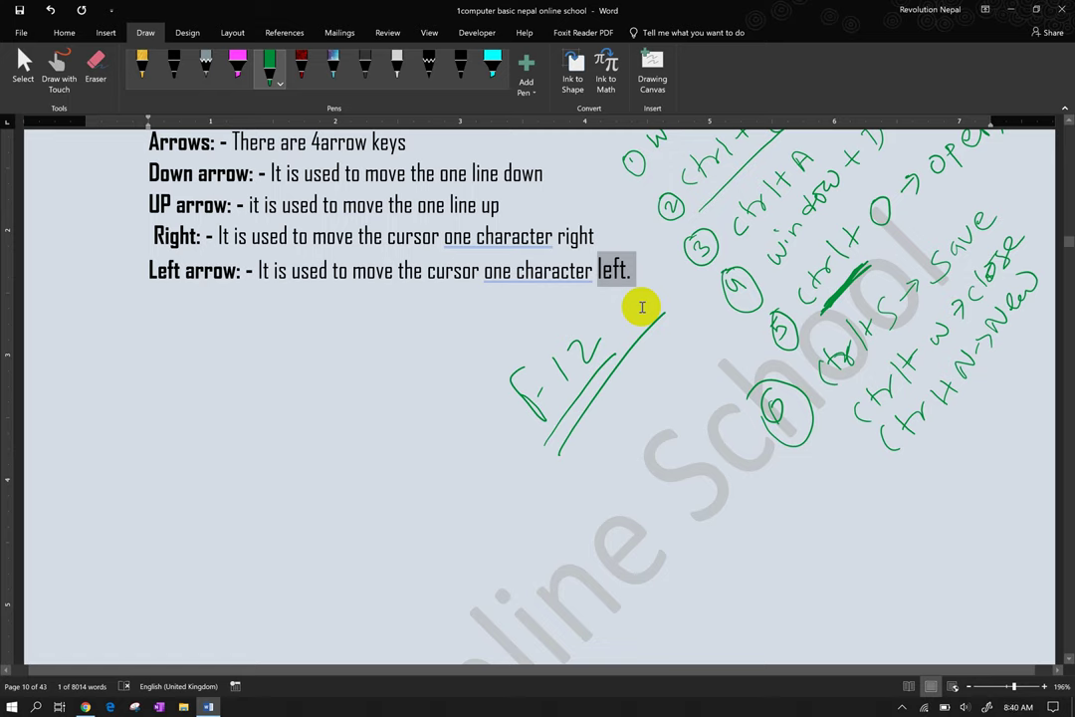
{"action": "key", "text": "ctrl+b"}
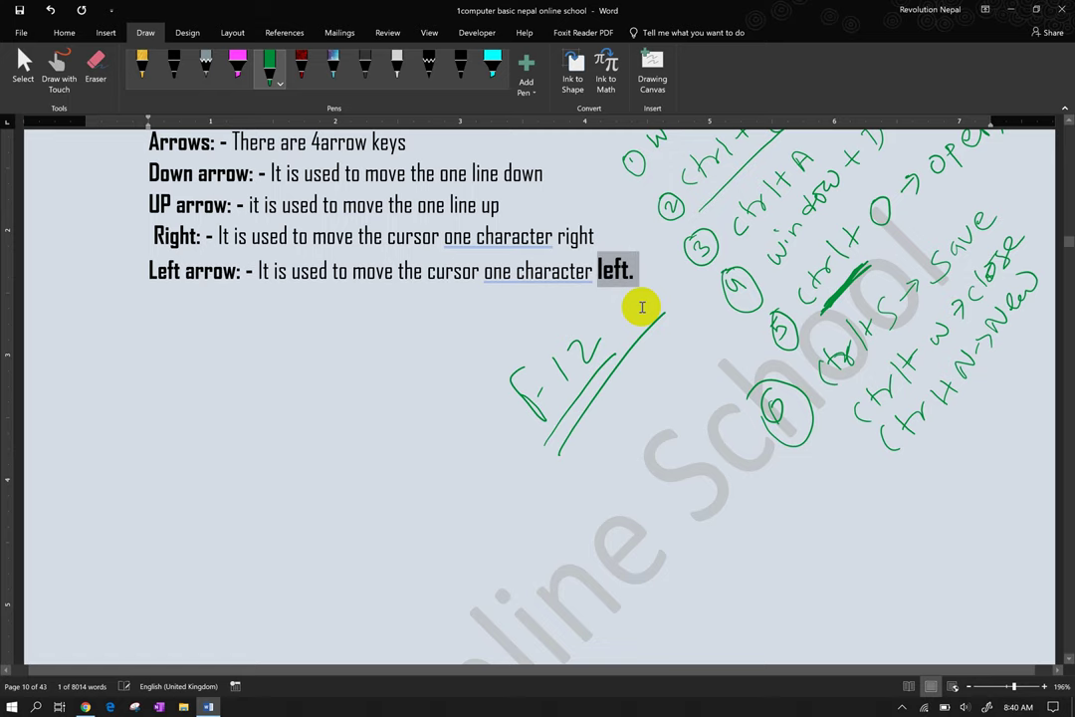
{"action": "key", "text": "ctrl+b"}
{"action": "key", "text": "ctrl+i"}
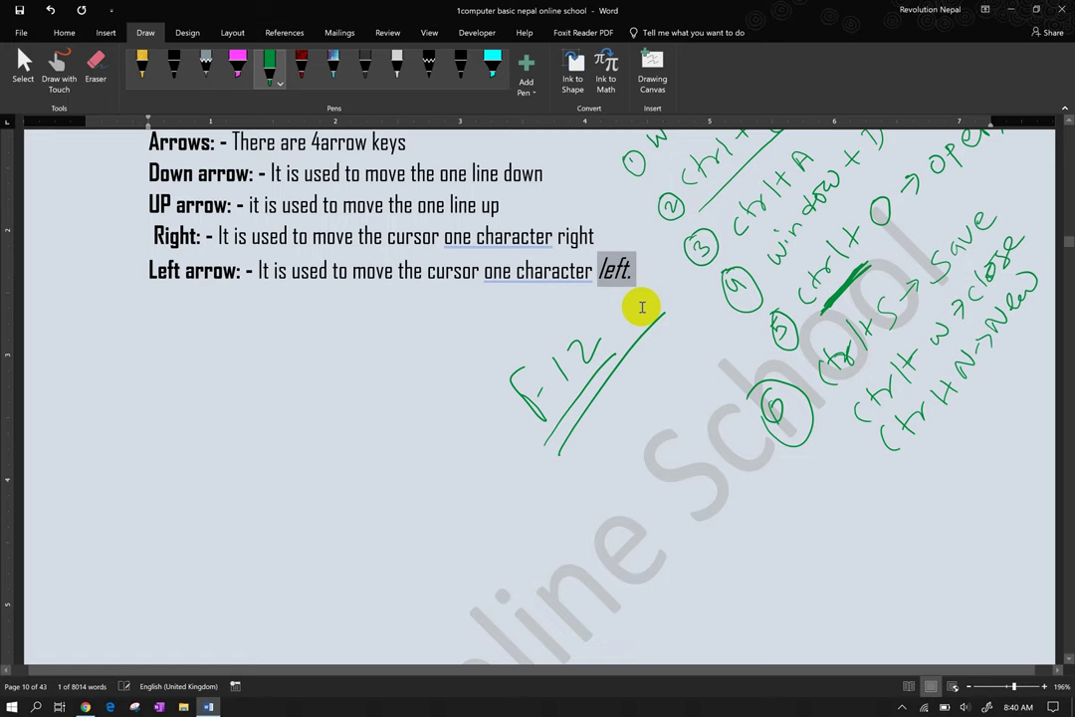
{"action": "key", "text": "ctrl+i"}
{"action": "key", "text": "Delete"}
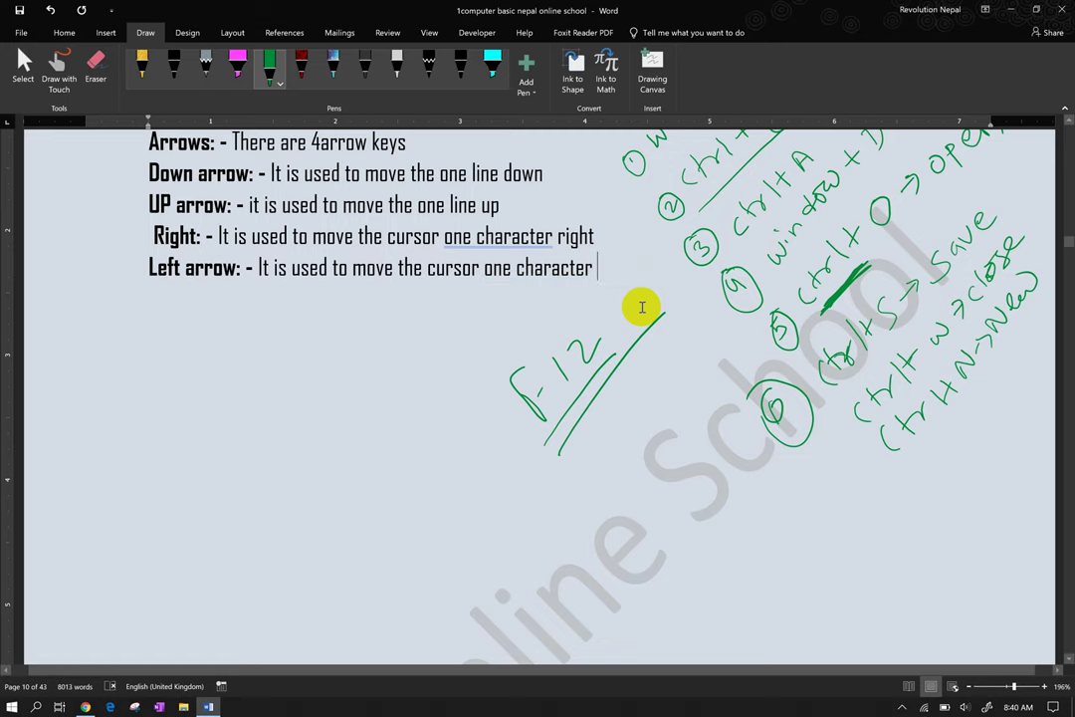
{"action": "key", "text": "ctrl+z"}
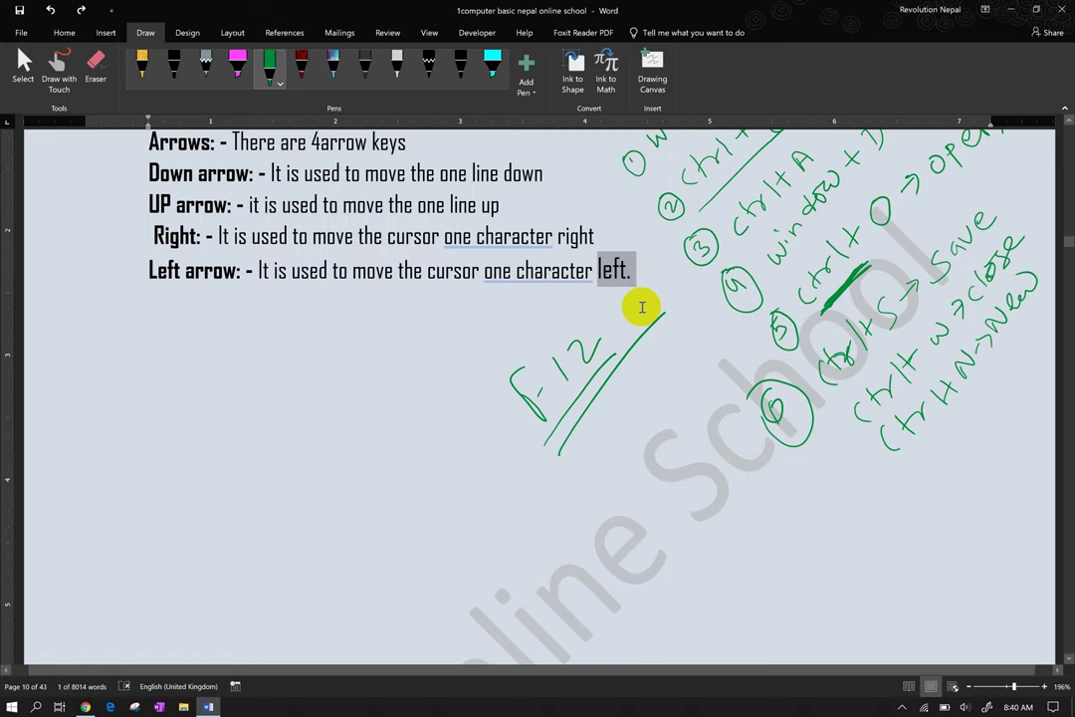
{"action": "key", "text": "Delete"}
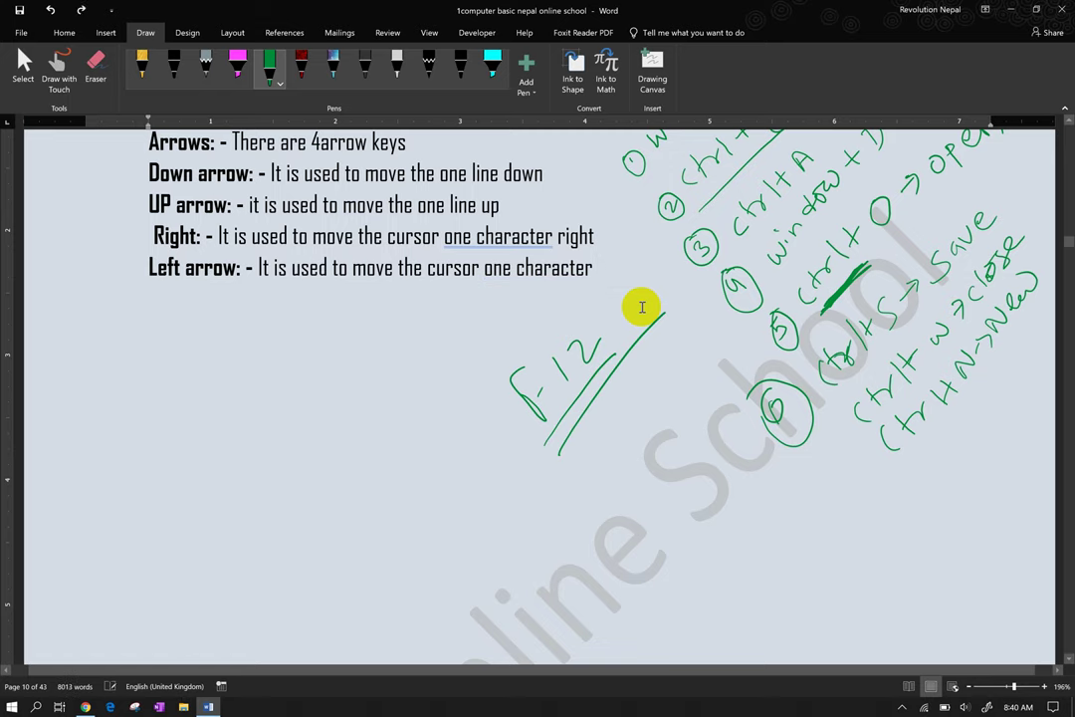
{"action": "key", "text": "ctrl+z"}
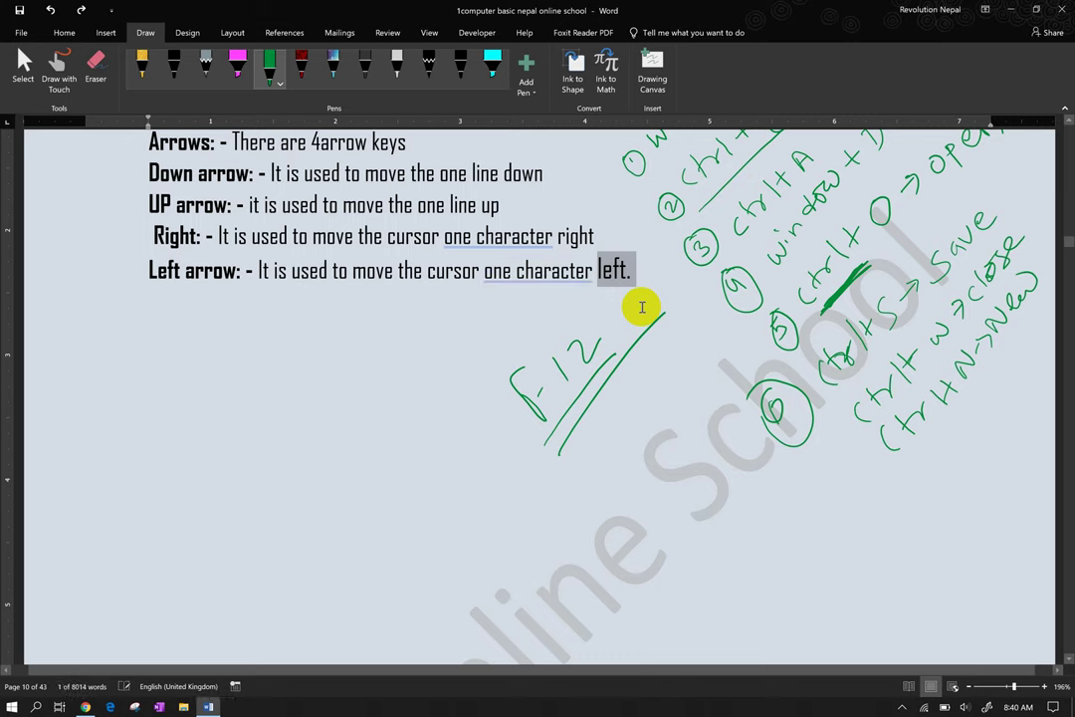
- Handwrite ctrl+Z → undo and ctrl+Y → redo in green at the page's left
{"action": "mouse_move", "coordinate": [150, 500]}
{"action": "left_mouse_down"}
{"action": "mouse_move", "coordinate": [148, 515]}
{"action": "mouse_move", "coordinate": [202, 393]}
{"action": "left_mouse_up"}
{"action": "left_click_drag", "start_coordinate": [189, 400], "coordinate": [211, 375]}
{"action": "left_click_drag", "start_coordinate": [203, 370], "coordinate": [207, 388]}
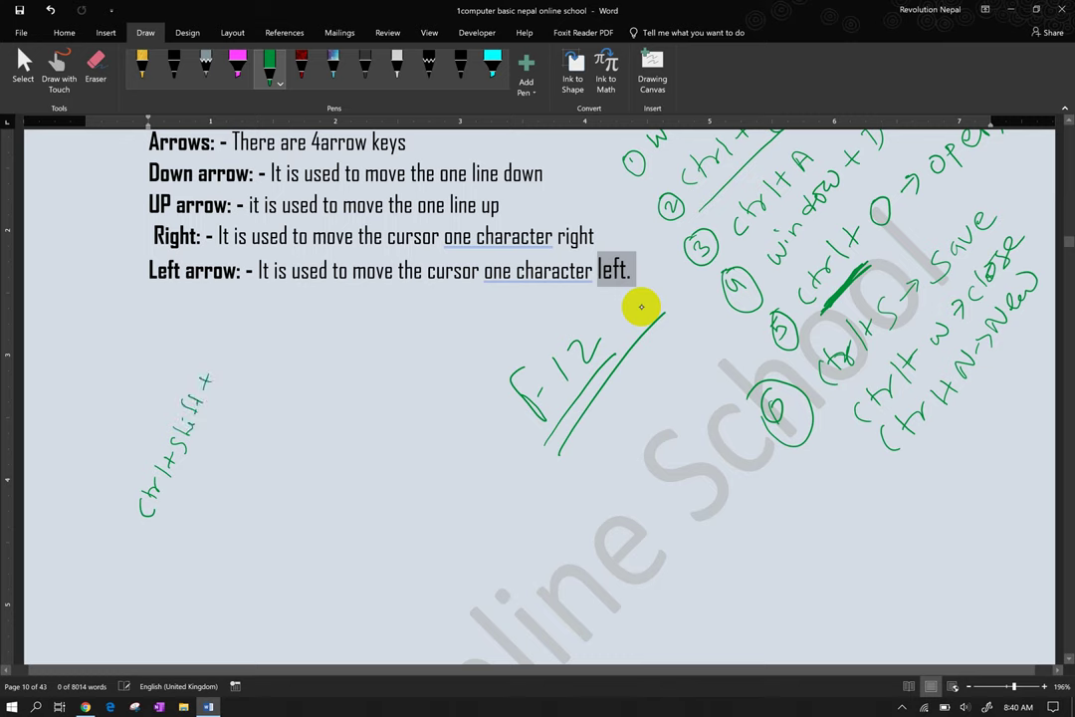
{"action": "mouse_move", "coordinate": [210, 343]}
{"action": "left_mouse_down"}
{"action": "mouse_move", "coordinate": [223, 366]}
{"action": "mouse_move", "coordinate": [253, 369]}
{"action": "left_mouse_up"}
{"action": "mouse_move", "coordinate": [203, 509]}
{"action": "left_mouse_down"}
{"action": "mouse_move", "coordinate": [197, 531]}
{"action": "mouse_move", "coordinate": [284, 354]}
{"action": "left_mouse_up"}
{"action": "mouse_move", "coordinate": [243, 527]}
{"action": "left_mouse_down"}
{"action": "mouse_move", "coordinate": [238, 541]}
{"action": "mouse_move", "coordinate": [249, 502]}
{"action": "mouse_move", "coordinate": [291, 443]}
{"action": "mouse_move", "coordinate": [313, 363]}
{"action": "left_mouse_up"}
- Add the ctrl+B → Bold, ctrl+I and ctrl+U → underline notes below them
{"action": "mouse_move", "coordinate": [280, 532]}
{"action": "left_mouse_down"}
{"action": "mouse_move", "coordinate": [275, 554]}
{"action": "mouse_move", "coordinate": [300, 502]}
{"action": "left_mouse_up"}
{"action": "left_click_drag", "start_coordinate": [299, 508], "coordinate": [310, 485]}
{"action": "left_click_drag", "start_coordinate": [311, 468], "coordinate": [355, 361]}
{"action": "left_click_drag", "start_coordinate": [324, 538], "coordinate": [319, 559]}
{"action": "mouse_move", "coordinate": [331, 528]}
{"action": "left_mouse_down"}
{"action": "mouse_move", "coordinate": [335, 546]}
{"action": "mouse_move", "coordinate": [326, 534]}
{"action": "mouse_move", "coordinate": [355, 468]}
{"action": "left_mouse_up"}
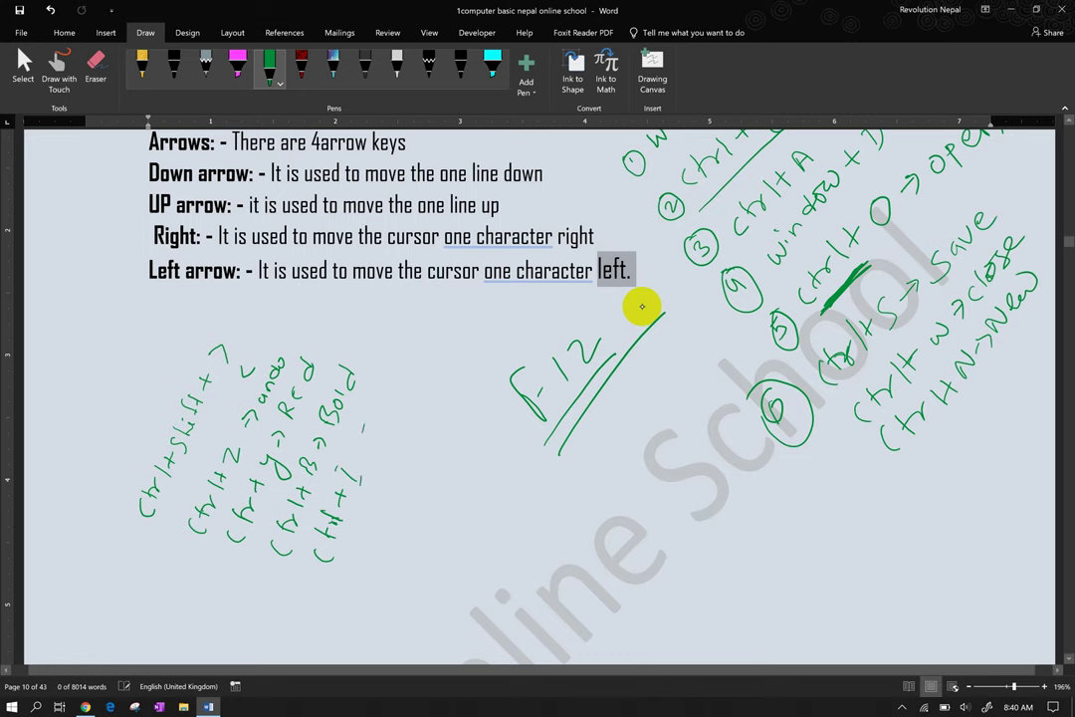
{"action": "left_click_drag", "start_coordinate": [359, 422], "coordinate": [361, 437]}
{"action": "mouse_move", "coordinate": [350, 556]}
{"action": "left_mouse_down"}
{"action": "mouse_move", "coordinate": [348, 575]}
{"action": "mouse_move", "coordinate": [409, 417]}
{"action": "left_mouse_up"}
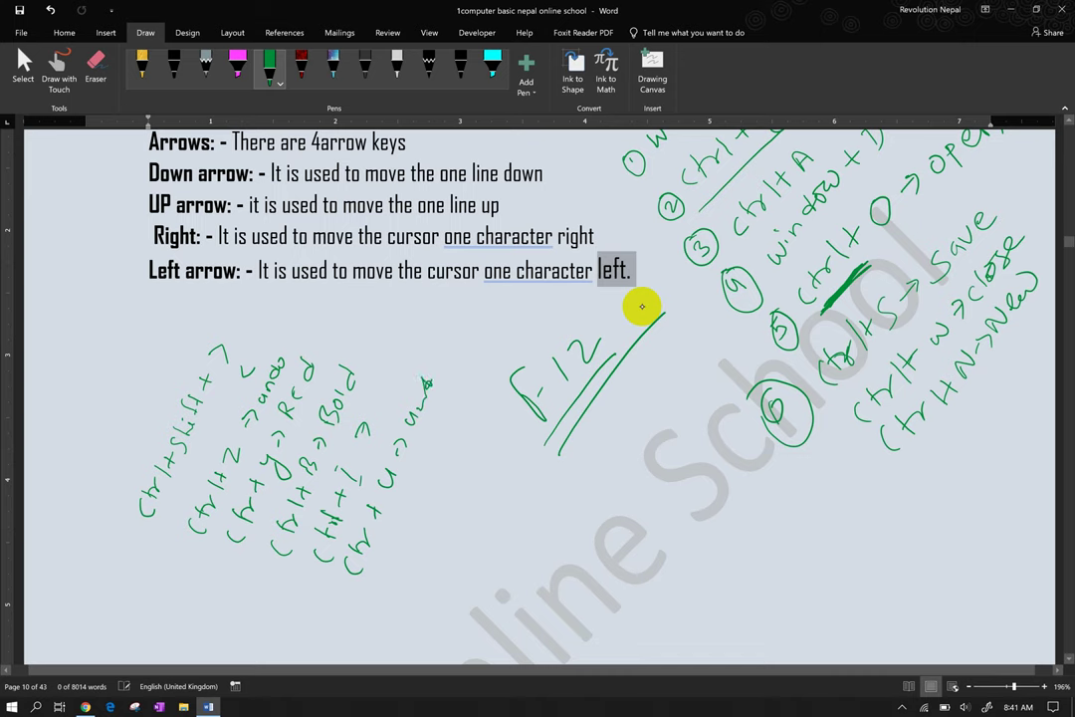
{"action": "mouse_move", "coordinate": [423, 403]}
{"action": "left_mouse_down"}
{"action": "mouse_move", "coordinate": [450, 345]}
{"action": "mouse_move", "coordinate": [486, 314]}
{"action": "left_mouse_up"}
{"action": "scroll", "coordinate": [642, 306], "scroll_direction": "down", "scroll_amount": 3}
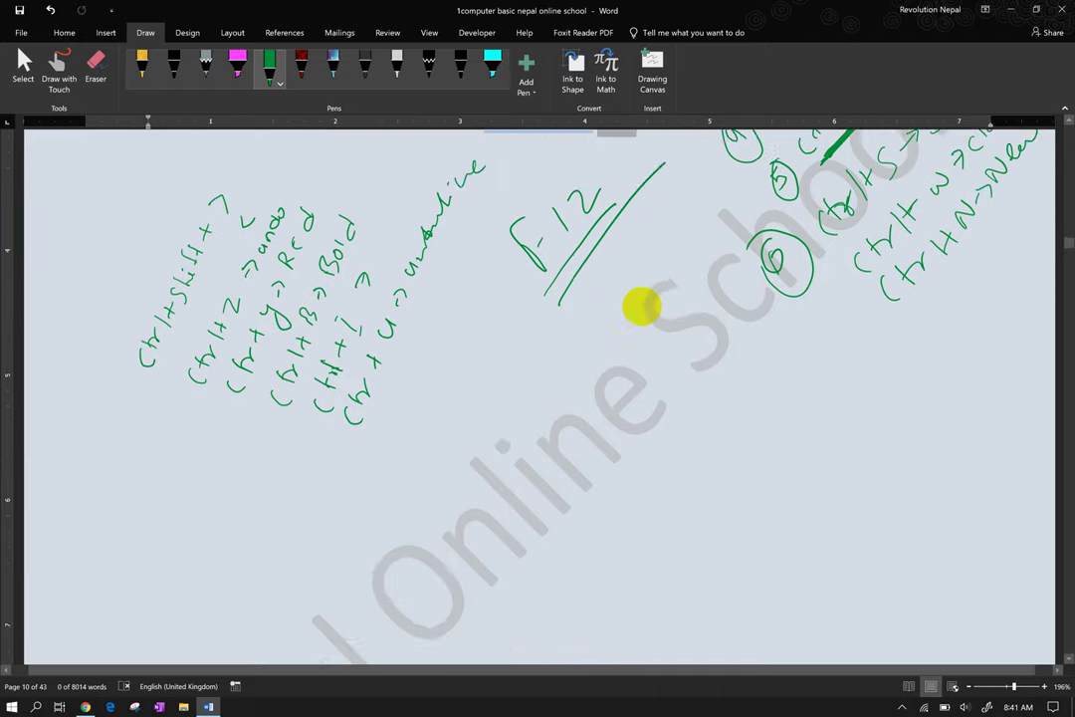
{"action": "scroll", "coordinate": [642, 306], "scroll_direction": "down", "scroll_amount": 2}
{"action": "scroll", "coordinate": [642, 306], "scroll_direction": "down", "scroll_amount": 1}
{"action": "scroll", "coordinate": [642, 306], "scroll_direction": "down", "scroll_amount": 1}
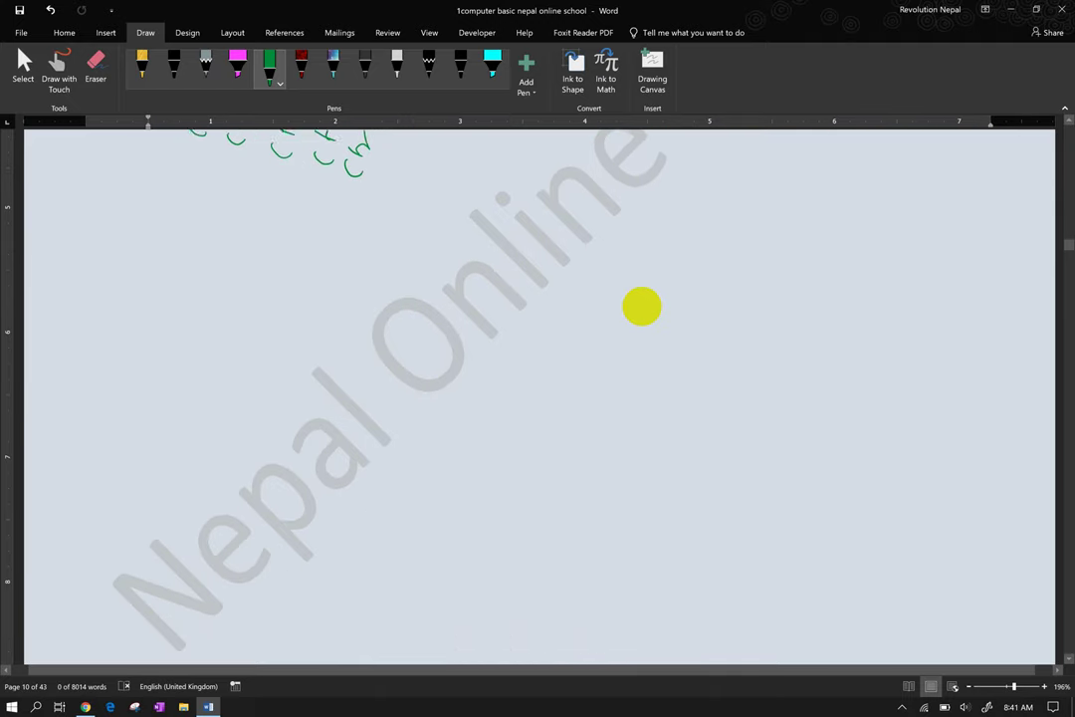
{"action": "scroll", "coordinate": [642, 307], "scroll_direction": "up", "scroll_amount": 5}
{"action": "scroll", "coordinate": [641, 306], "scroll_direction": "up", "scroll_amount": 1}
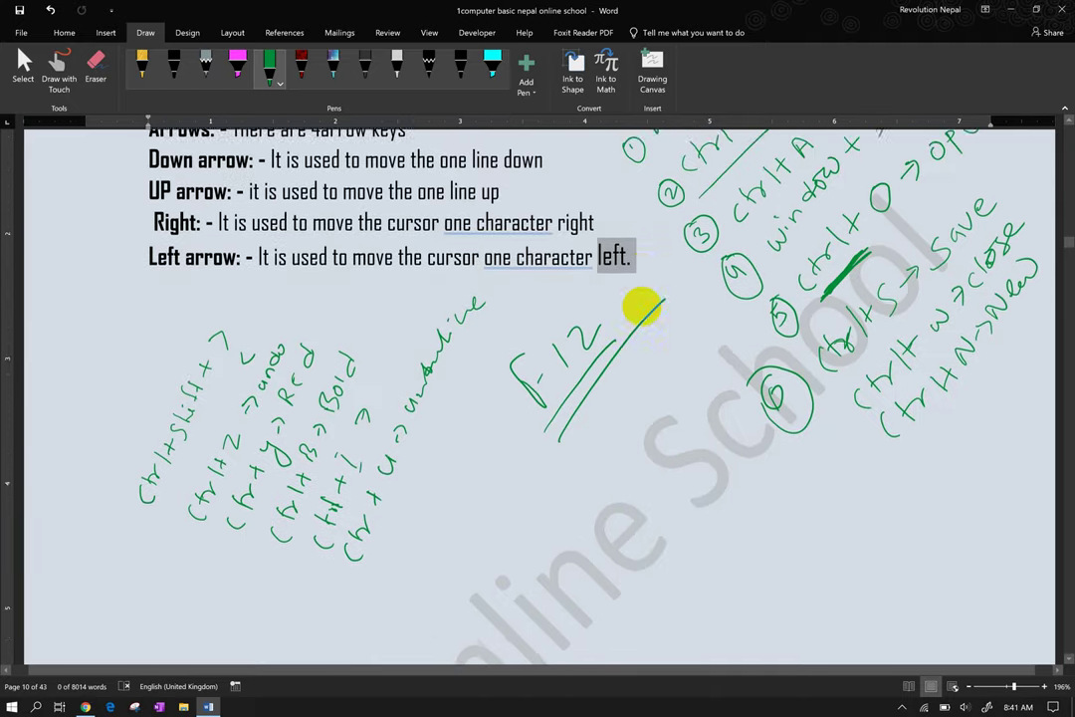
{"action": "scroll", "coordinate": [642, 307], "scroll_direction": "up", "scroll_amount": 1}
{"action": "scroll", "coordinate": [642, 307], "scroll_direction": "down", "scroll_amount": 1}
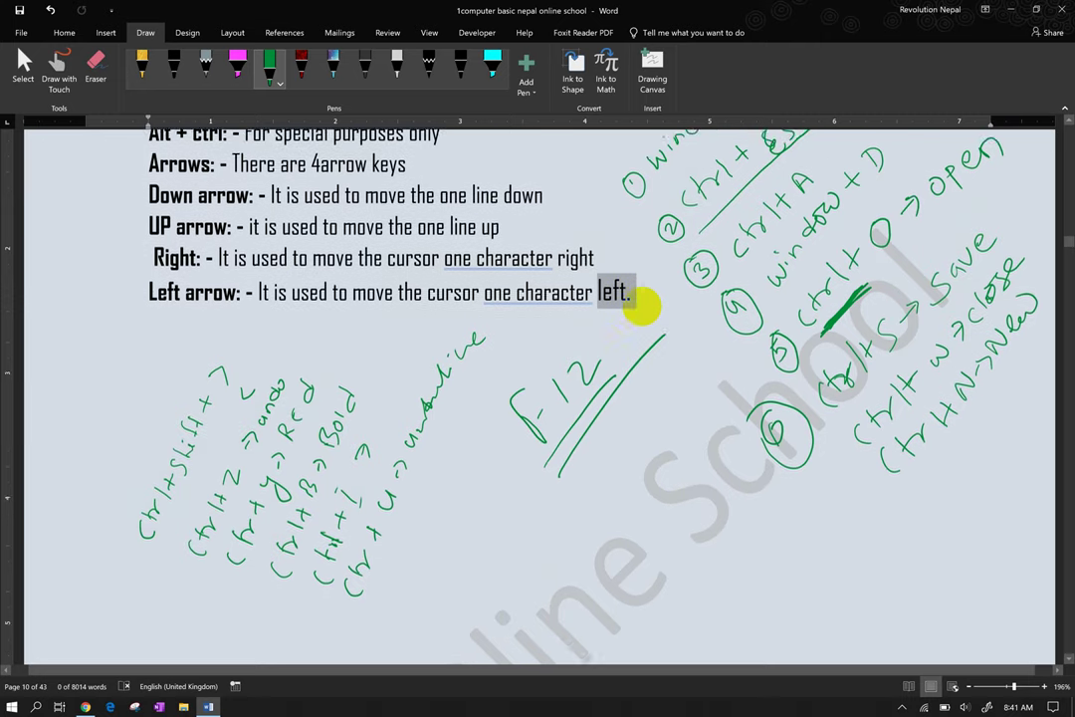
{"action": "scroll", "coordinate": [642, 306], "scroll_direction": "down", "scroll_amount": 1}
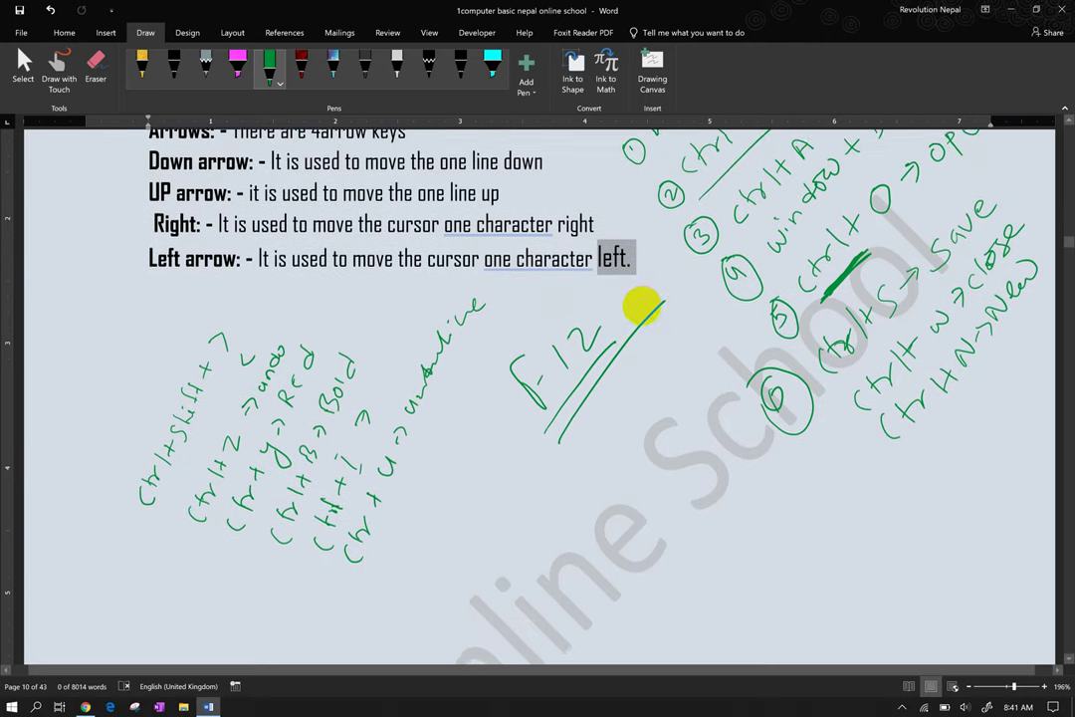
{"action": "scroll", "coordinate": [642, 307], "scroll_direction": "down", "scroll_amount": 1}
{"action": "scroll", "coordinate": [642, 307], "scroll_direction": "down", "scroll_amount": 2}
{"action": "scroll", "coordinate": [642, 307], "scroll_direction": "down", "scroll_amount": 2}
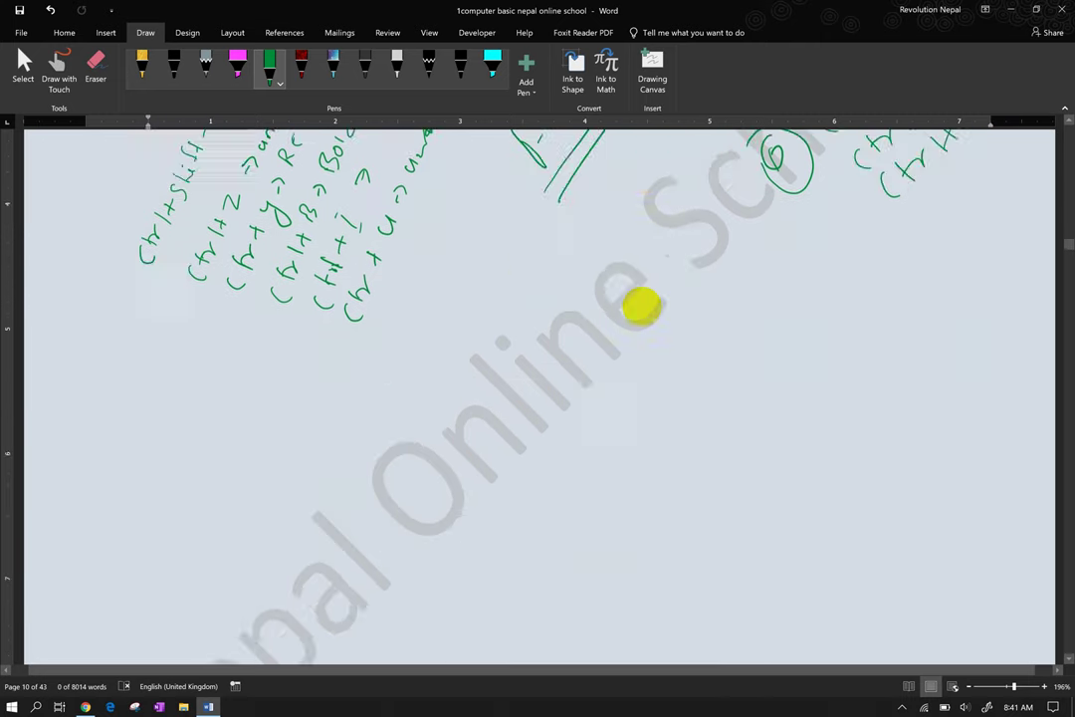
{"action": "scroll", "coordinate": [642, 306], "scroll_direction": "down", "scroll_amount": 2}
{"action": "scroll", "coordinate": [642, 307], "scroll_direction": "down", "scroll_amount": 3}
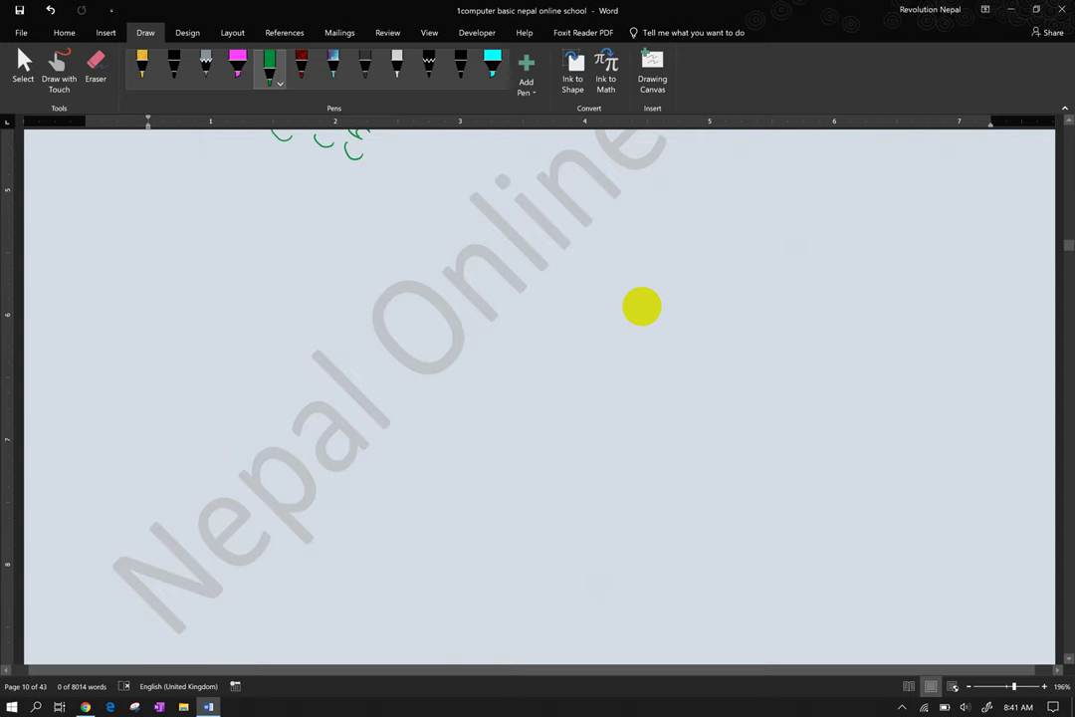
- Open and close File Explorer from the taskbar and with Windows+E, then start a green windows+E note
{"action": "left_click", "coordinate": [184, 707]}
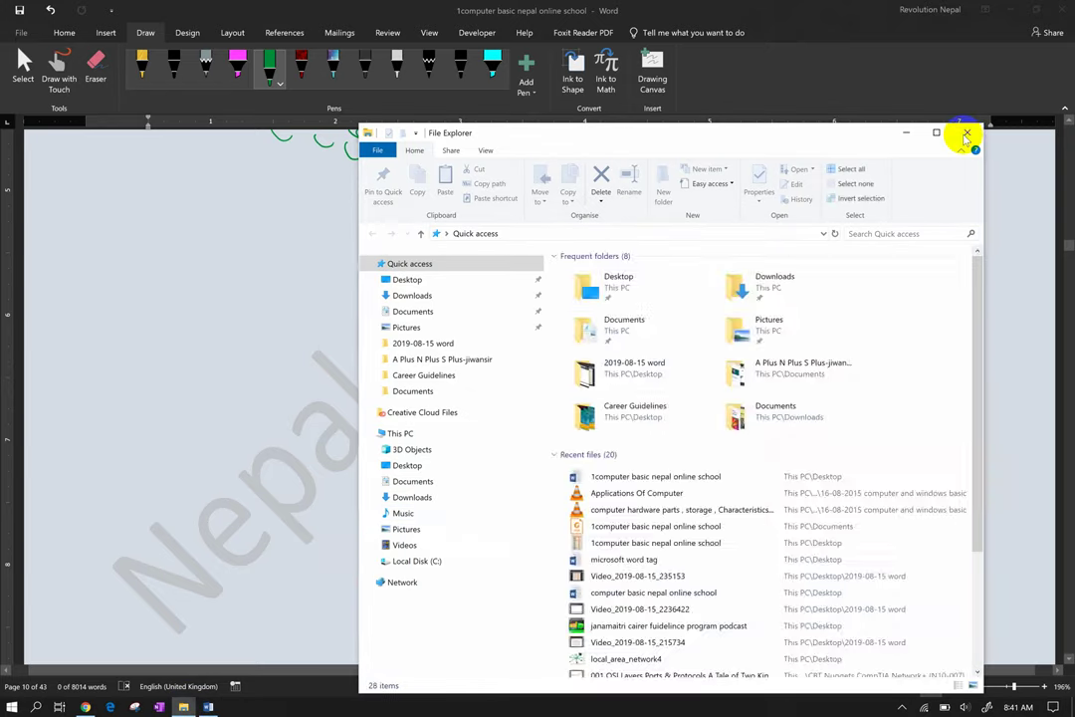
{"action": "left_click", "coordinate": [965, 133]}
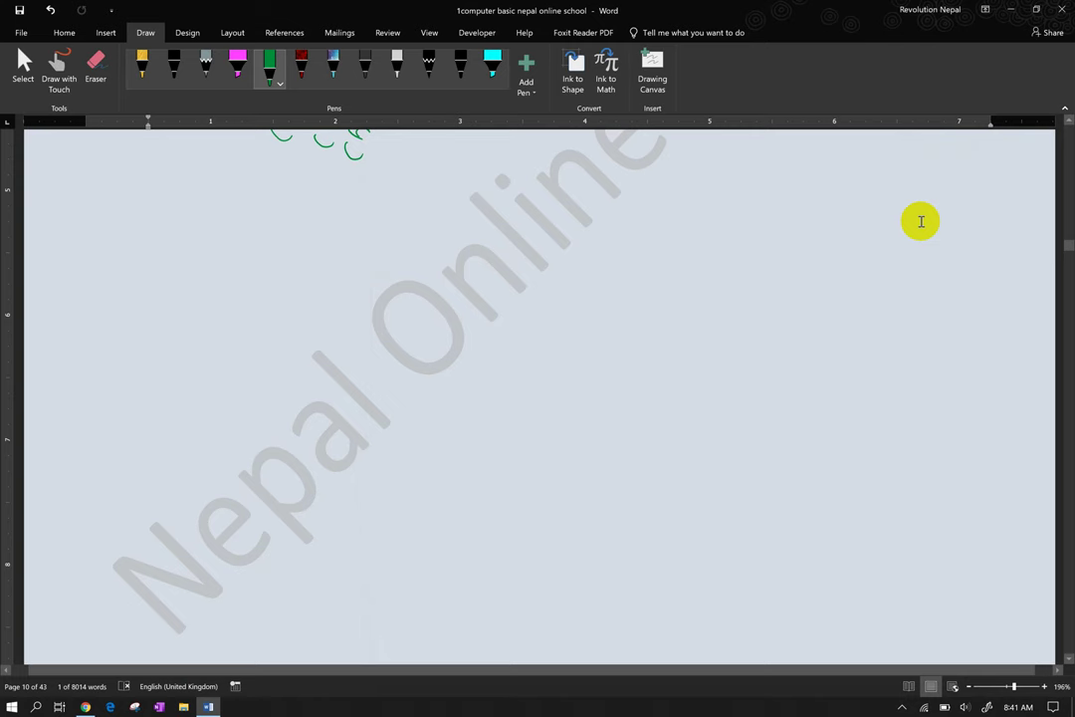
{"action": "key", "text": "super+e"}
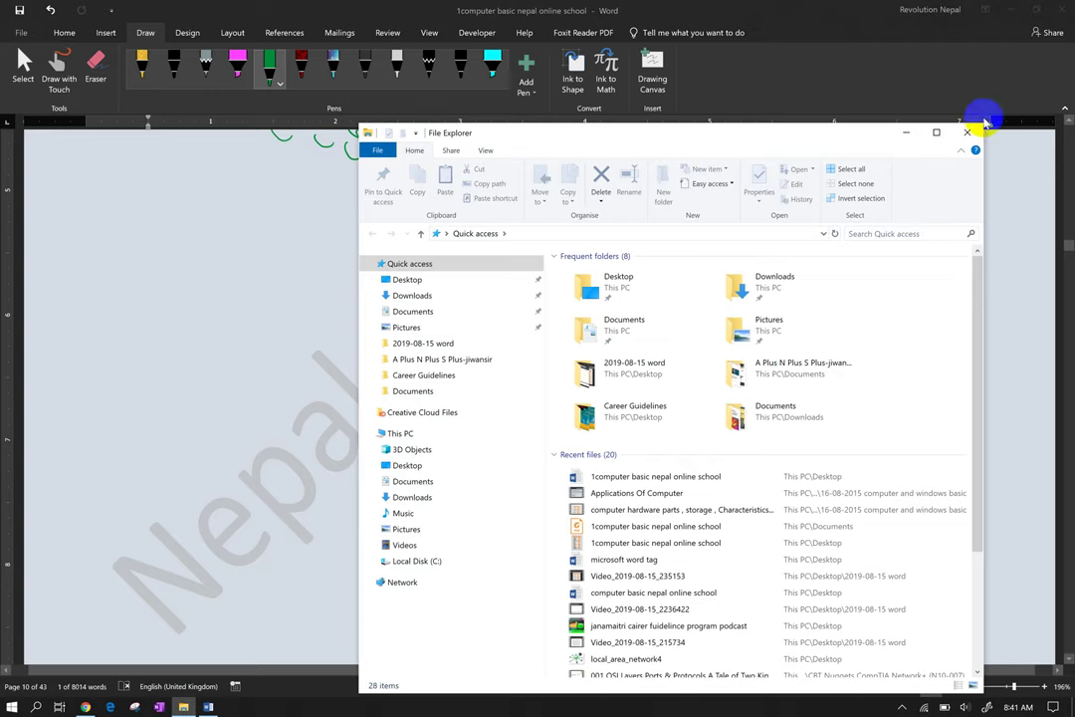
{"action": "left_click", "coordinate": [969, 138]}
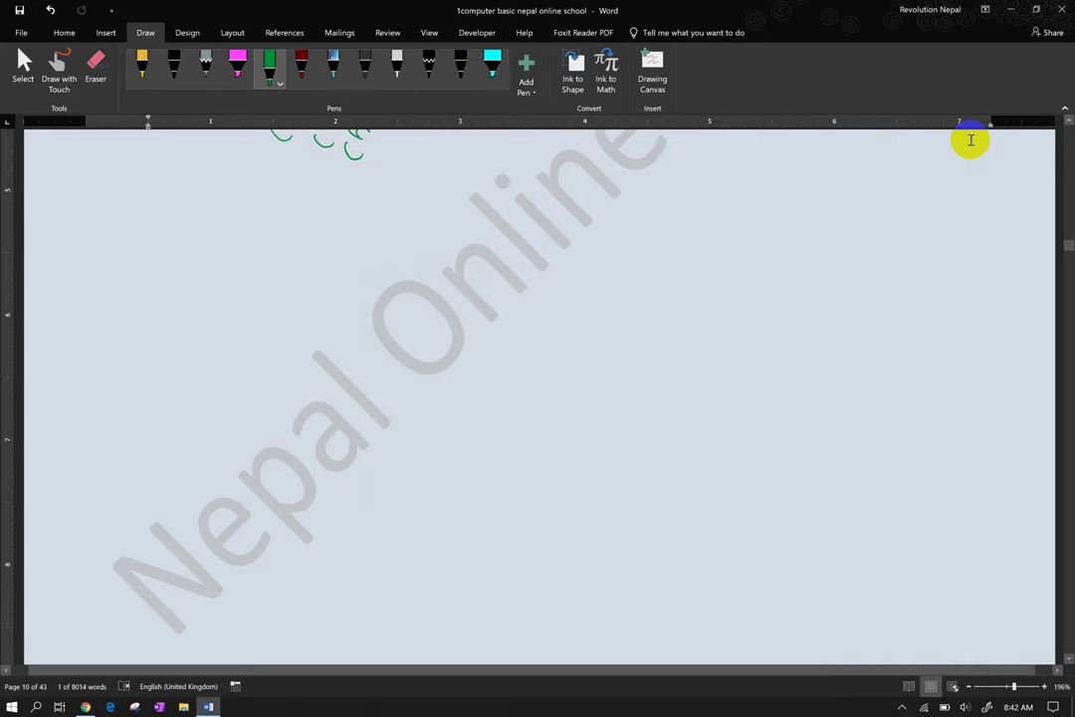
{"action": "mouse_move", "coordinate": [123, 382]}
{"action": "left_mouse_down"}
{"action": "mouse_move", "coordinate": [163, 350]}
{"action": "mouse_move", "coordinate": [189, 298]}
{"action": "mouse_move", "coordinate": [255, 264]}
{"action": "left_mouse_up"}
- Finish and underline the windows+E note, then begin a second windows note below it
{"action": "left_click", "coordinate": [239, 259]}
{"action": "left_click_drag", "start_coordinate": [150, 423], "coordinate": [282, 256]}
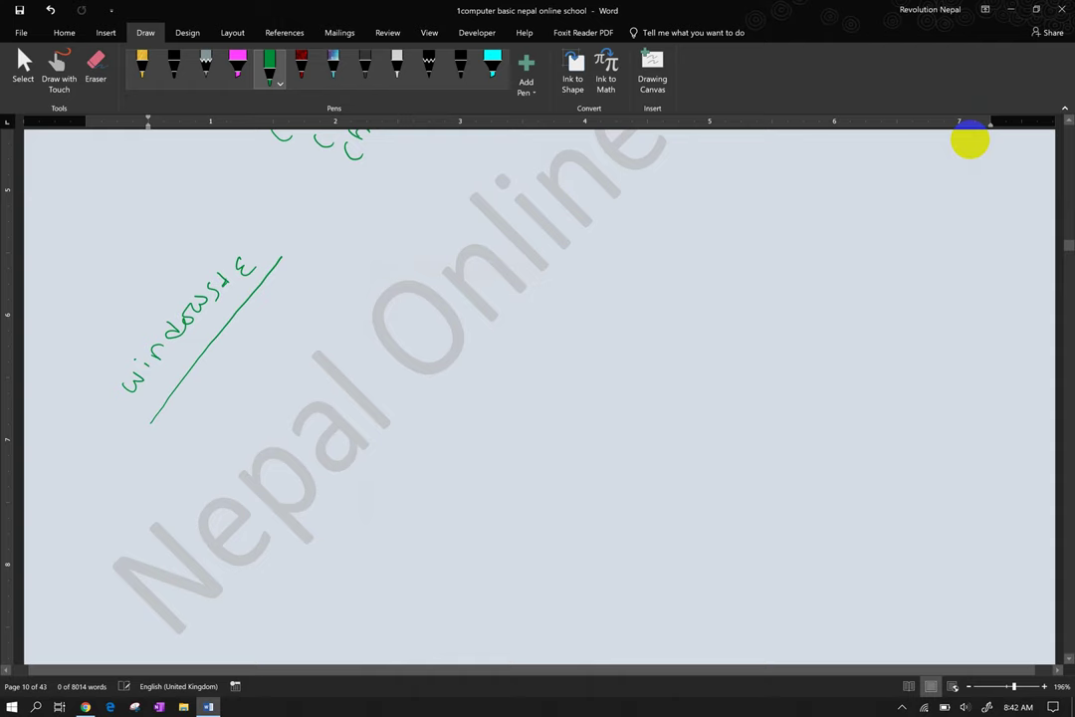
{"action": "mouse_move", "coordinate": [172, 418]}
{"action": "left_mouse_down"}
{"action": "mouse_move", "coordinate": [179, 436]}
{"action": "mouse_move", "coordinate": [197, 403]}
{"action": "mouse_move", "coordinate": [271, 336]}
{"action": "mouse_move", "coordinate": [265, 324]}
{"action": "mouse_move", "coordinate": [285, 299]}
{"action": "left_mouse_up"}
{"action": "mouse_move", "coordinate": [283, 311]}
{"action": "left_mouse_down"}
{"action": "mouse_move", "coordinate": [294, 291]}
{"action": "mouse_move", "coordinate": [310, 311]}
{"action": "left_mouse_up"}
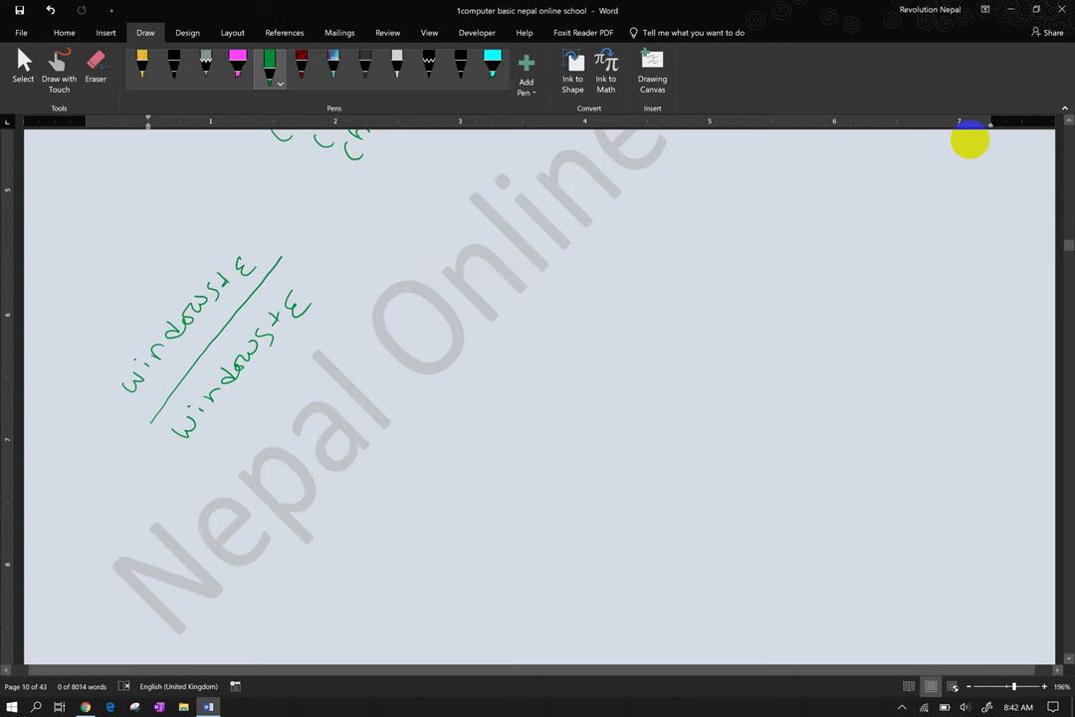
- Show the Action Center with Windows+A, then handwrite windows+A and underline both notes
{"action": "key", "text": "super+a"}
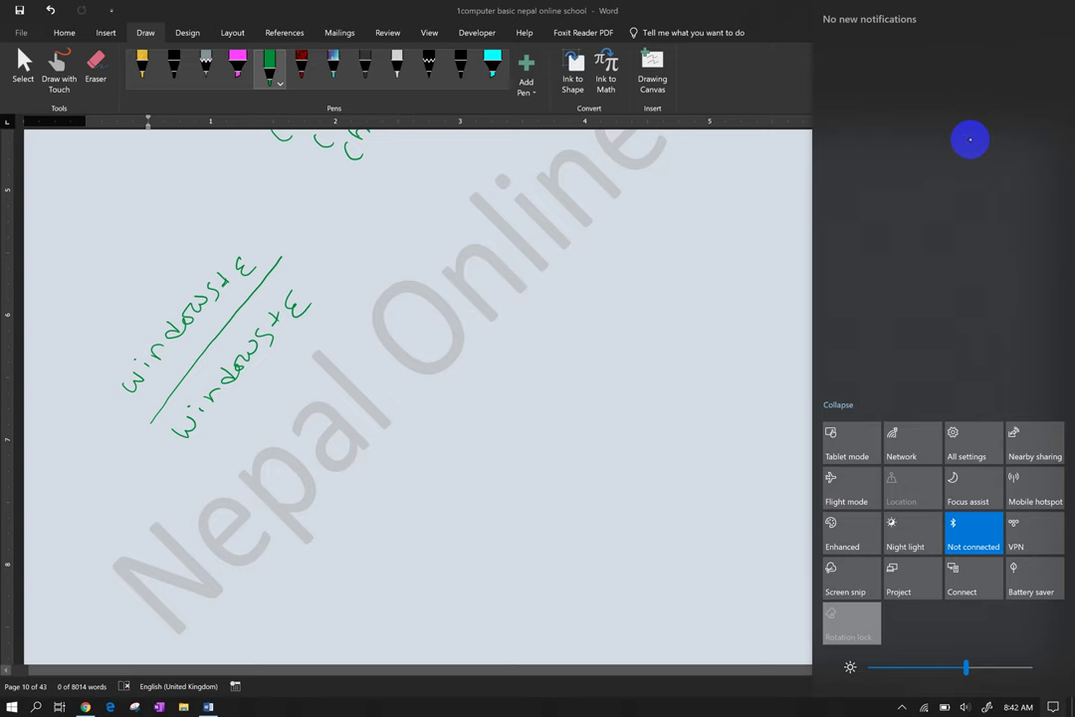
{"action": "mouse_move", "coordinate": [207, 442]}
{"action": "left_mouse_down"}
{"action": "mouse_move", "coordinate": [226, 460]}
{"action": "mouse_move", "coordinate": [247, 458]}
{"action": "mouse_move", "coordinate": [258, 406]}
{"action": "mouse_move", "coordinate": [333, 336]}
{"action": "left_mouse_up"}
{"action": "left_click_drag", "start_coordinate": [196, 453], "coordinate": [318, 301]}
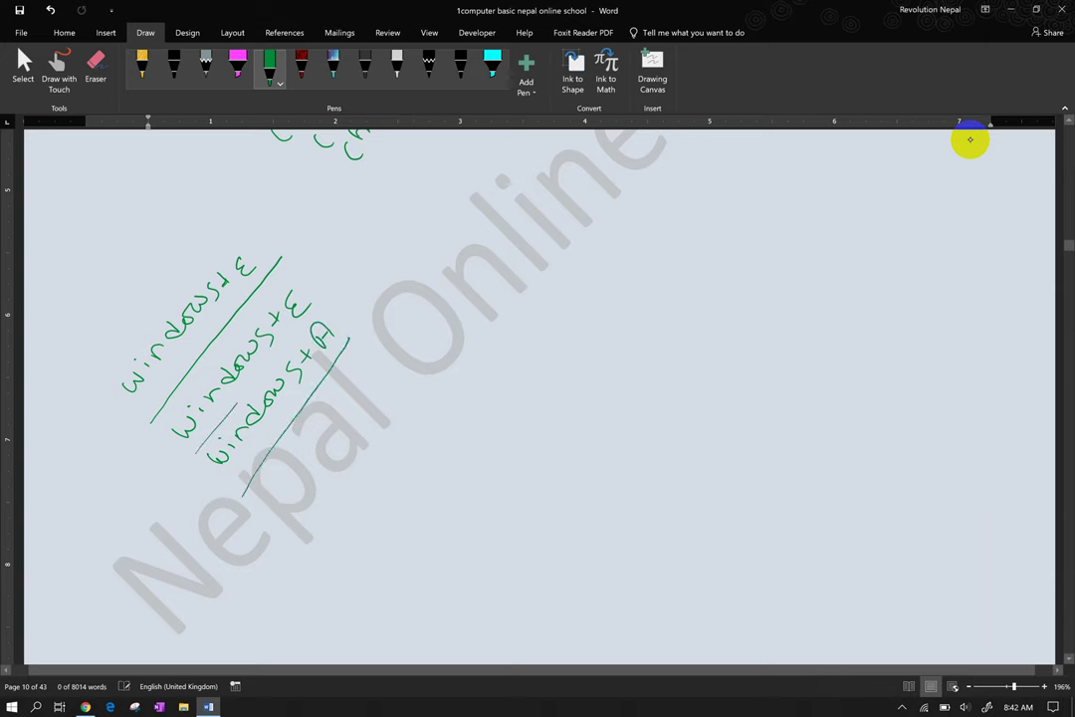
{"action": "left_click_drag", "start_coordinate": [242, 495], "coordinate": [349, 338]}
- Open and close Settings with Windows+I, then handwrite and underline windows+I in green
{"action": "key", "text": "super+i"}
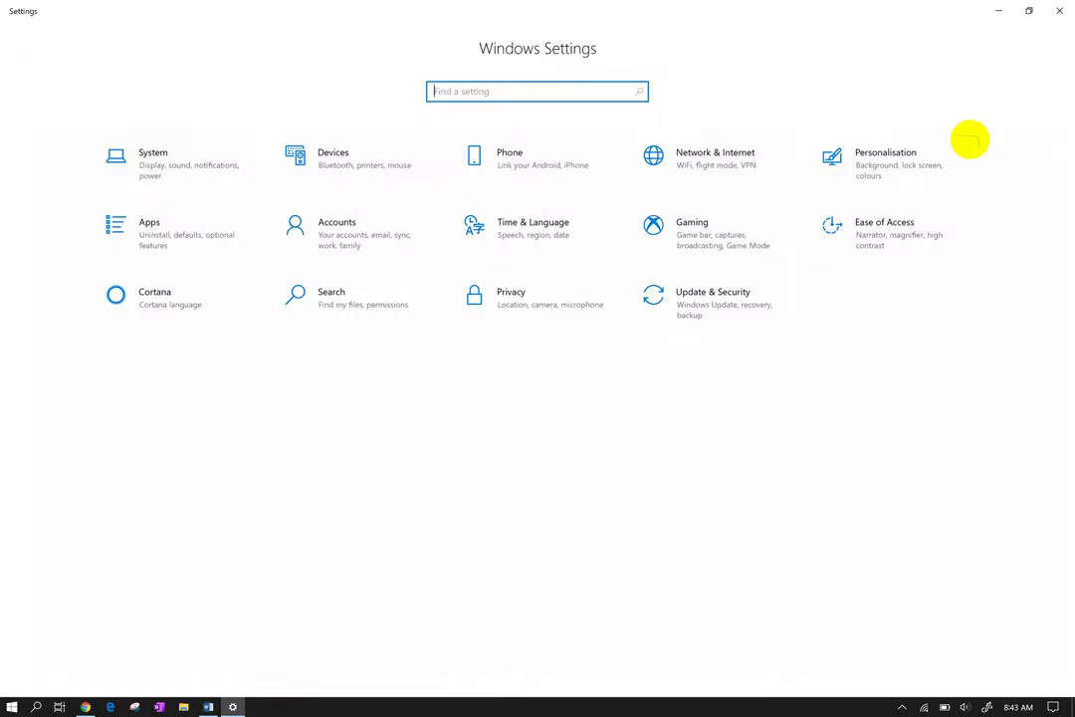
{"action": "left_click", "coordinate": [1061, 10]}
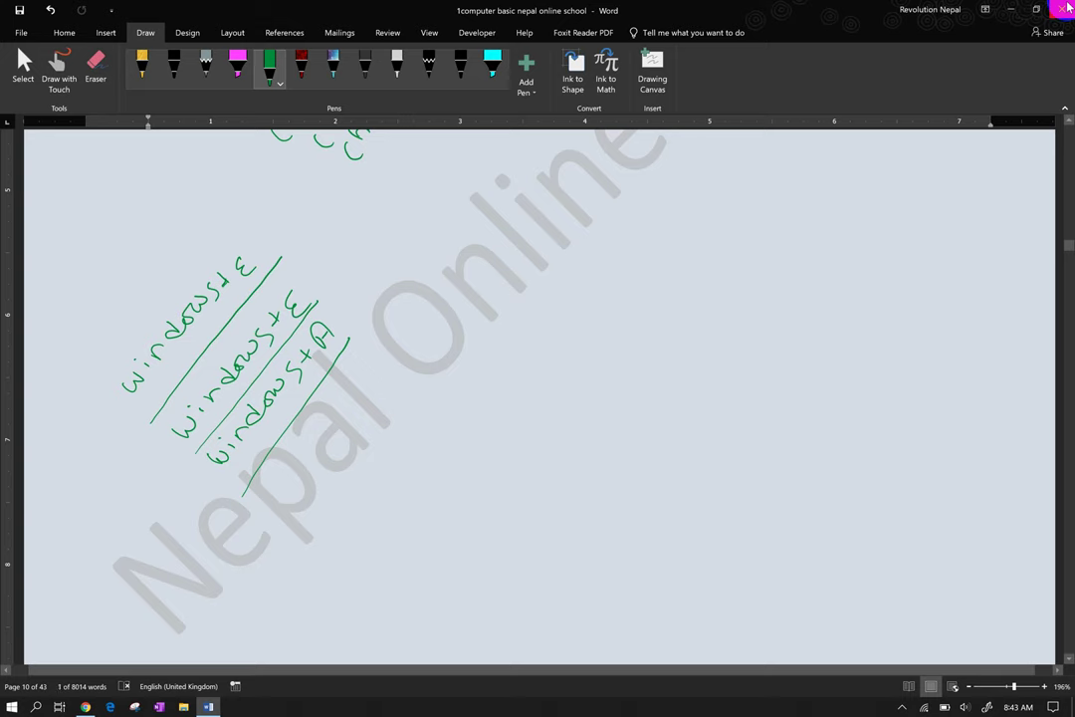
{"action": "left_click_drag", "start_coordinate": [275, 497], "coordinate": [321, 453]}
{"action": "left_click_drag", "start_coordinate": [320, 450], "coordinate": [377, 397]}
{"action": "mouse_move", "coordinate": [375, 388]}
{"action": "left_mouse_down"}
{"action": "mouse_move", "coordinate": [391, 379]}
{"action": "mouse_move", "coordinate": [388, 391]}
{"action": "left_mouse_up"}
{"action": "mouse_move", "coordinate": [406, 346]}
{"action": "left_mouse_down"}
{"action": "mouse_move", "coordinate": [408, 365]}
{"action": "mouse_move", "coordinate": [412, 339]}
{"action": "mouse_move", "coordinate": [418, 359]}
{"action": "left_mouse_up"}
{"action": "left_click_drag", "start_coordinate": [309, 520], "coordinate": [452, 349]}
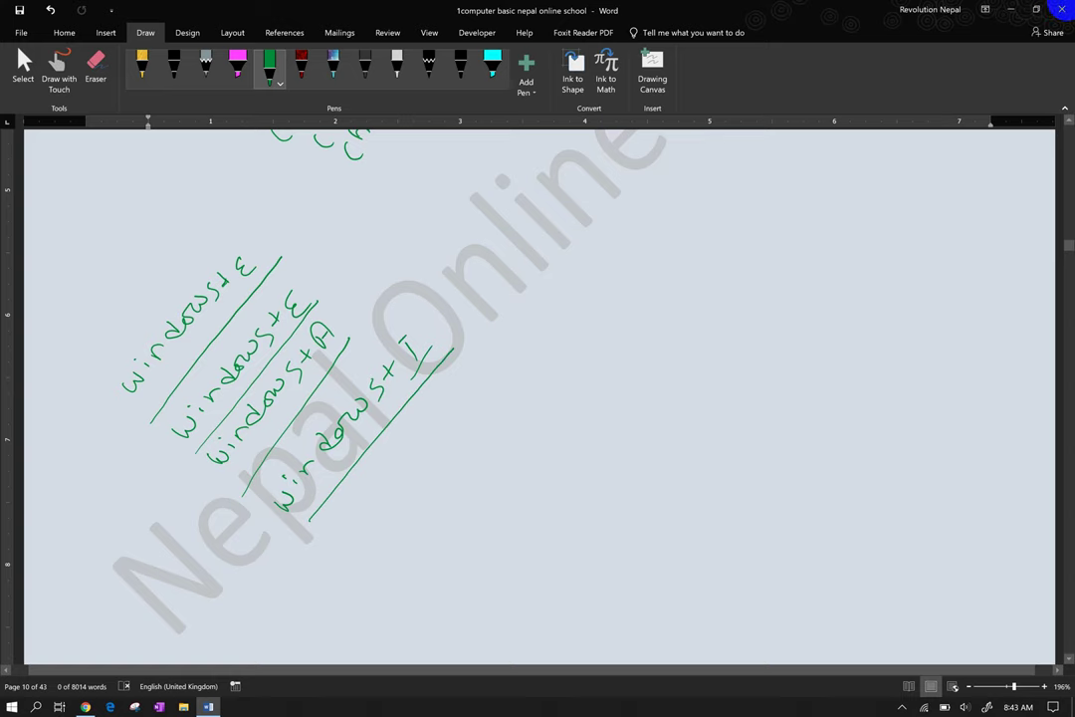
- Show the Connect panel with Windows+K twice, then handwrite windows+K below windows+I
{"action": "key", "text": "super+k"}
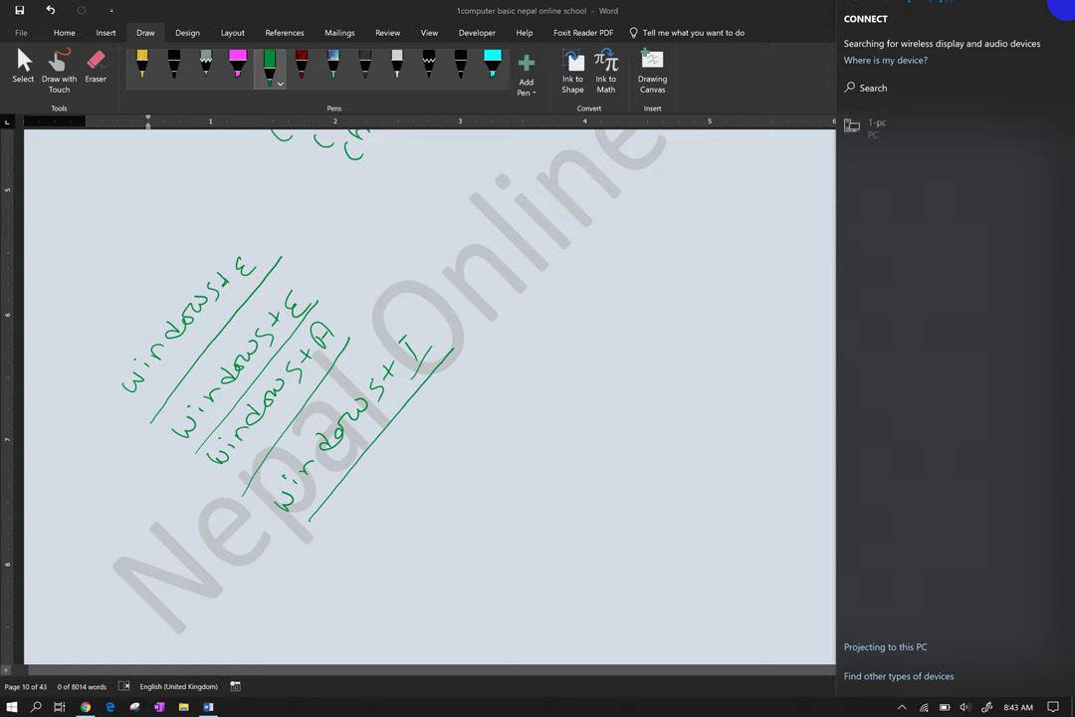
{"action": "key", "text": "Escape"}
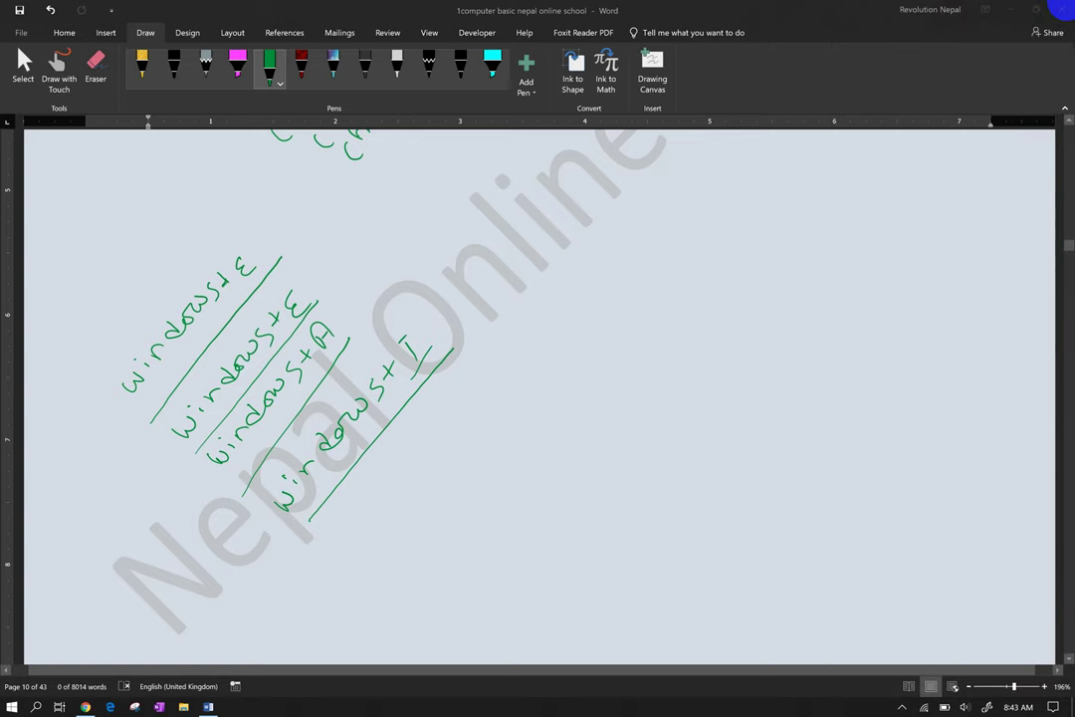
{"action": "key", "text": "super+k"}
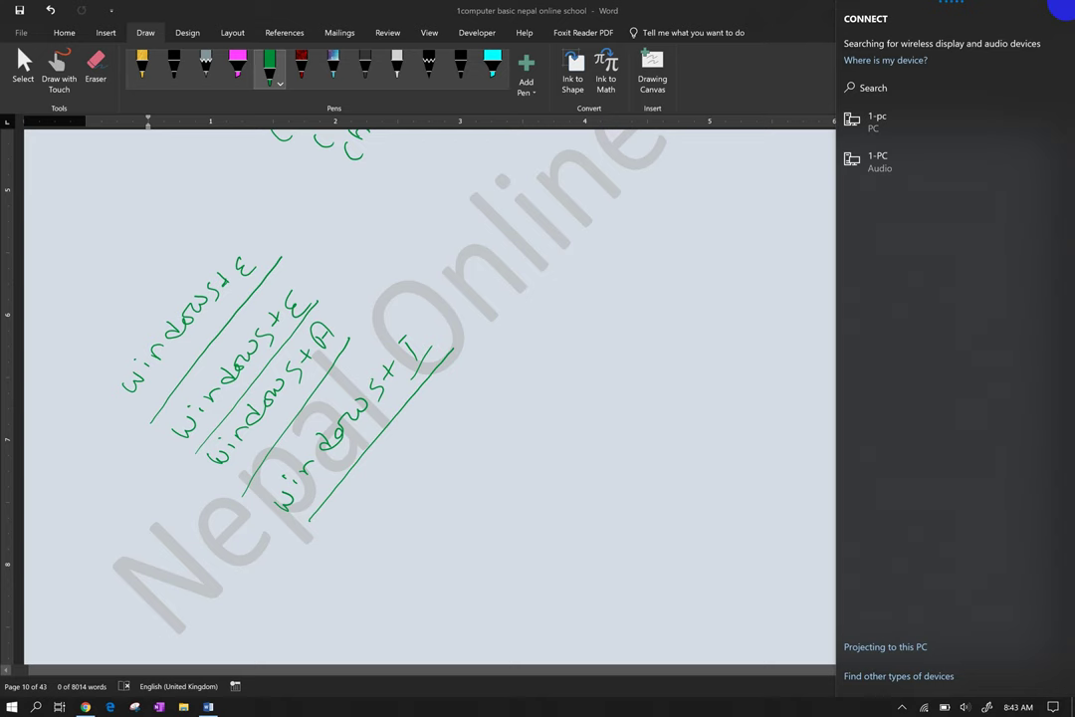
{"action": "mouse_move", "coordinate": [331, 525]}
{"action": "left_mouse_down"}
{"action": "mouse_move", "coordinate": [345, 543]}
{"action": "mouse_move", "coordinate": [351, 518]}
{"action": "mouse_move", "coordinate": [476, 388]}
{"action": "left_mouse_up"}
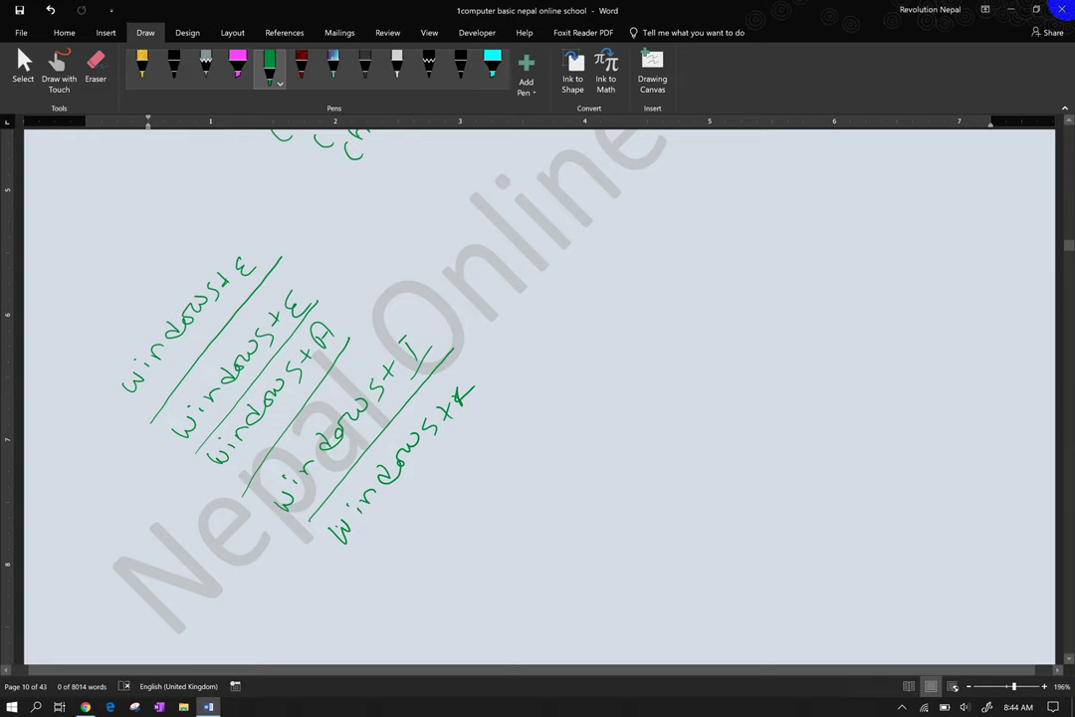
- Lock the computer with Windows+L, then handwrite and underline the windows+L note
{"action": "key", "text": "super+l"}
{"action": "mouse_move", "coordinate": [375, 546]}
{"action": "left_mouse_down"}
{"action": "mouse_move", "coordinate": [380, 564]}
{"action": "mouse_move", "coordinate": [430, 497]}
{"action": "mouse_move", "coordinate": [487, 453]}
{"action": "left_mouse_up"}
{"action": "left_click_drag", "start_coordinate": [477, 448], "coordinate": [482, 464]}
{"action": "left_click_drag", "start_coordinate": [491, 440], "coordinate": [491, 446]}
{"action": "left_click_drag", "start_coordinate": [502, 403], "coordinate": [523, 396]}
{"action": "left_click_drag", "start_coordinate": [339, 545], "coordinate": [485, 396]}
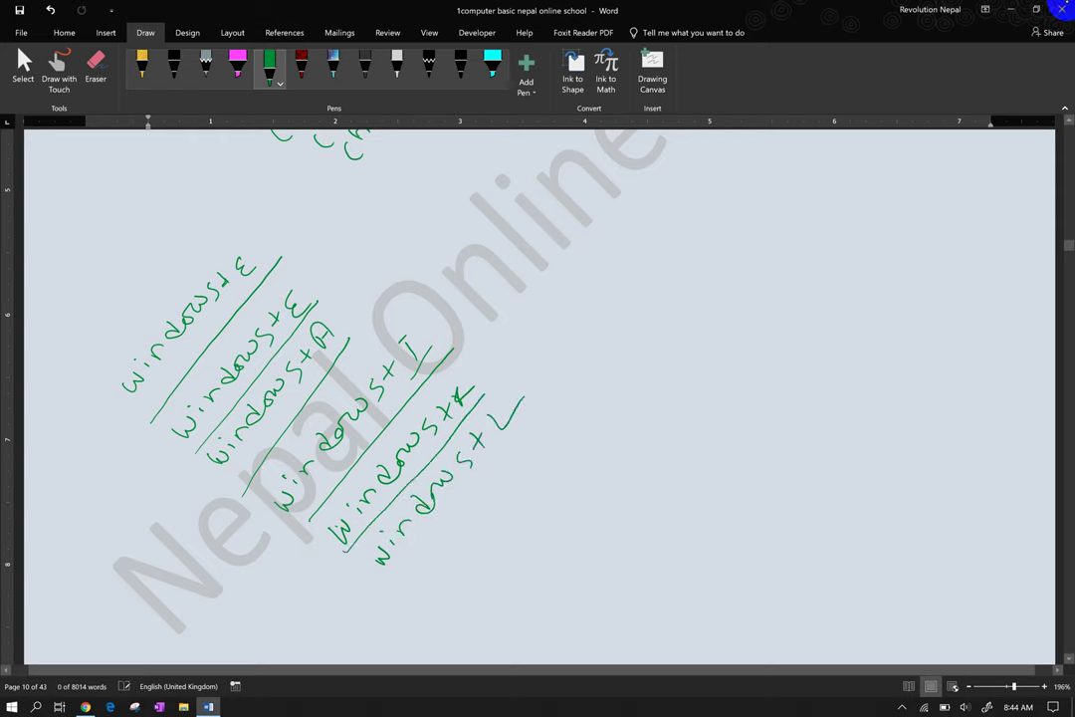
{"action": "left_click_drag", "start_coordinate": [399, 582], "coordinate": [538, 418]}
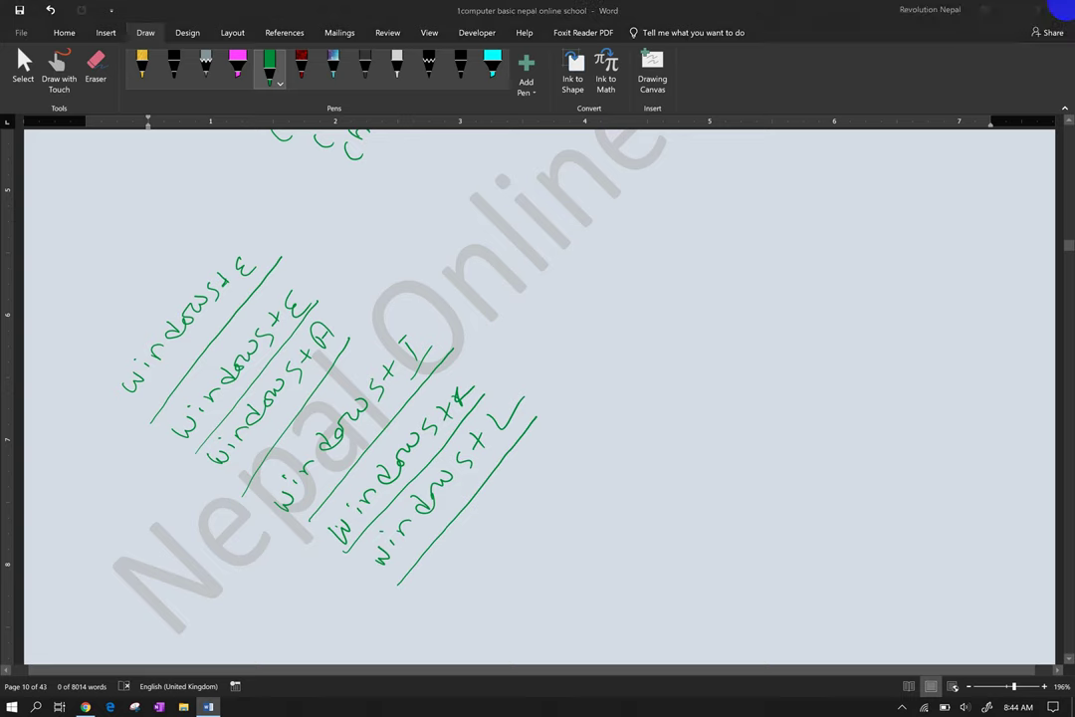
- Show Project options with Windows+P, handwrite and underline windows+P, then minimize Word
{"action": "key", "text": "super+p"}
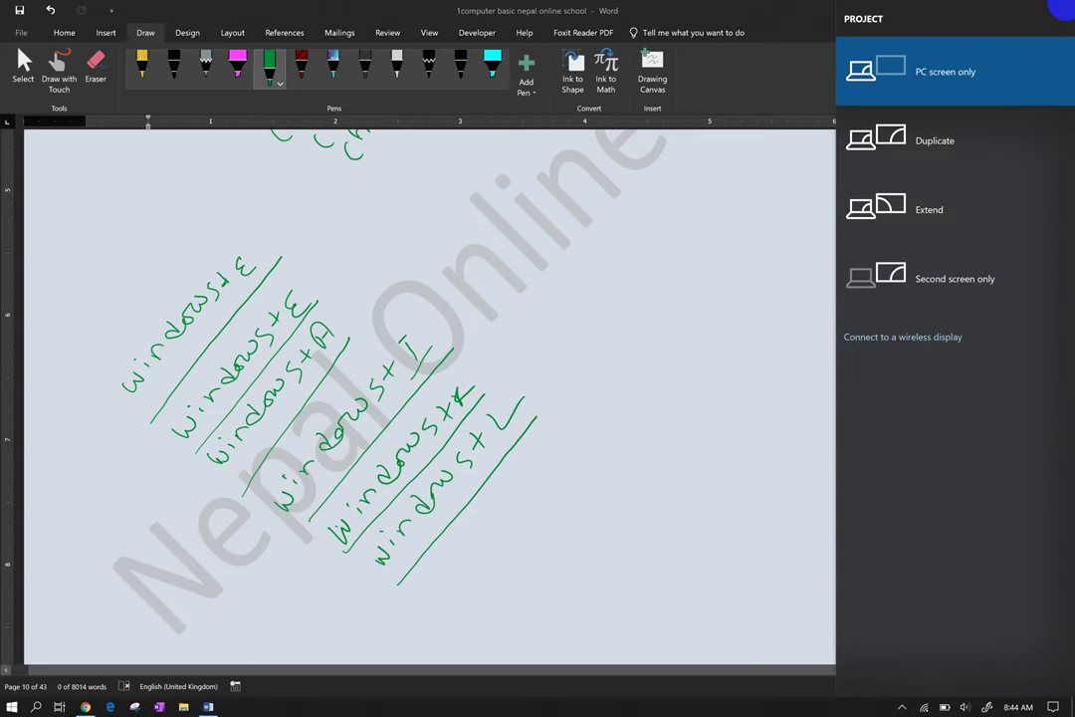
{"action": "mouse_move", "coordinate": [428, 571]}
{"action": "left_mouse_down"}
{"action": "mouse_move", "coordinate": [478, 549]}
{"action": "mouse_move", "coordinate": [527, 474]}
{"action": "mouse_move", "coordinate": [530, 486]}
{"action": "left_mouse_up"}
{"action": "left_click_drag", "start_coordinate": [532, 470], "coordinate": [543, 444]}
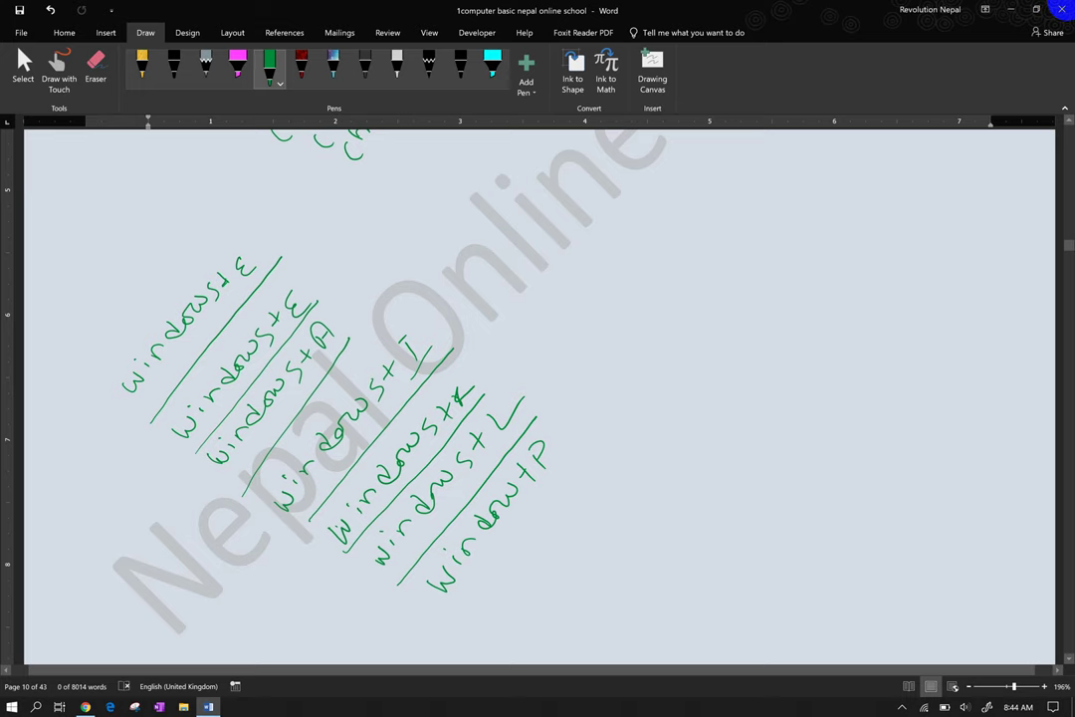
{"action": "key", "text": "super+p"}
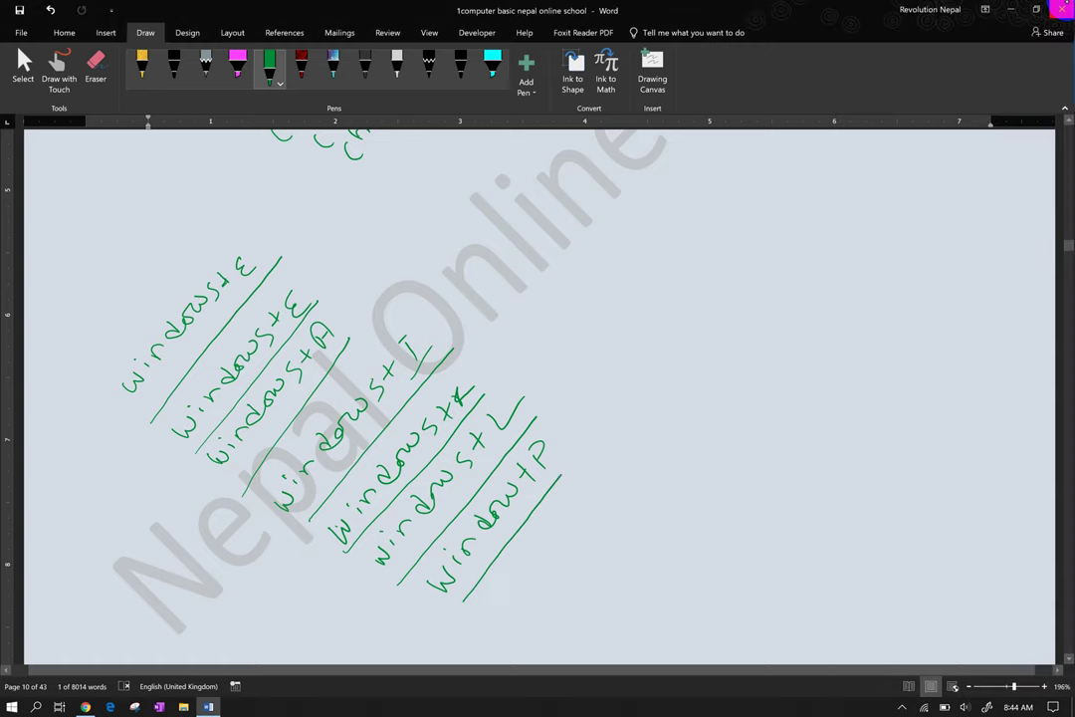
{"action": "left_click_drag", "start_coordinate": [463, 597], "coordinate": [584, 450]}
{"action": "left_click", "coordinate": [1061, 8]}
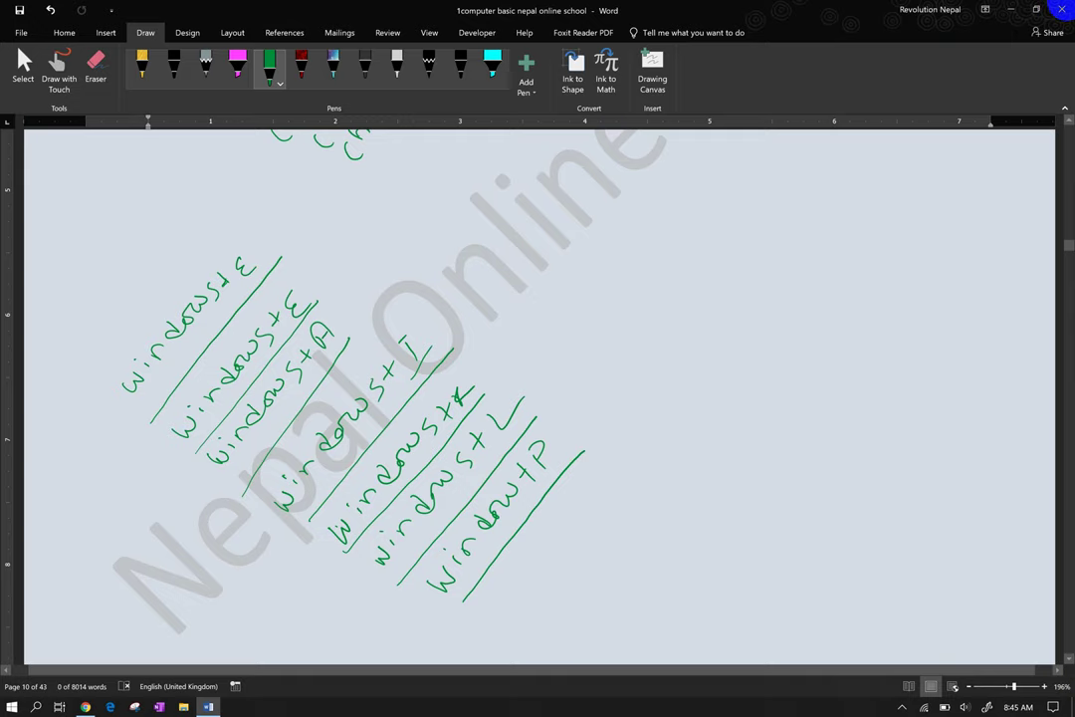
{"action": "left_click", "coordinate": [1061, 8]}
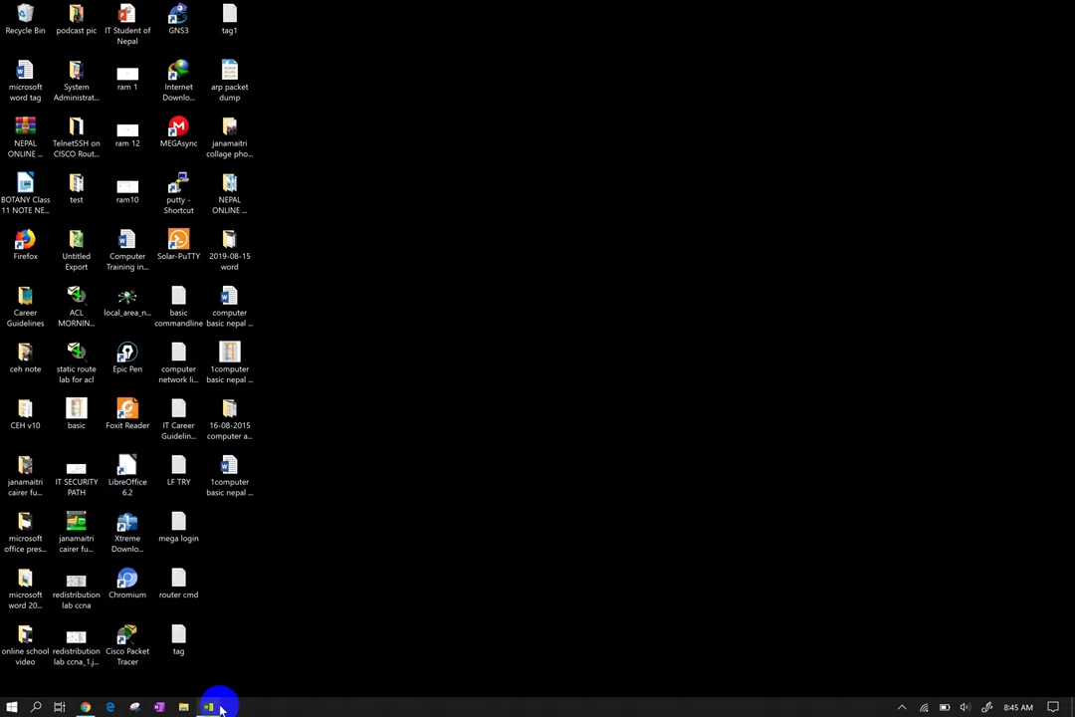
- Restore Word, handwrite windows+M, minimize and restore Word again, then draw a long diagonal green line
{"action": "left_click", "coordinate": [212, 706]}
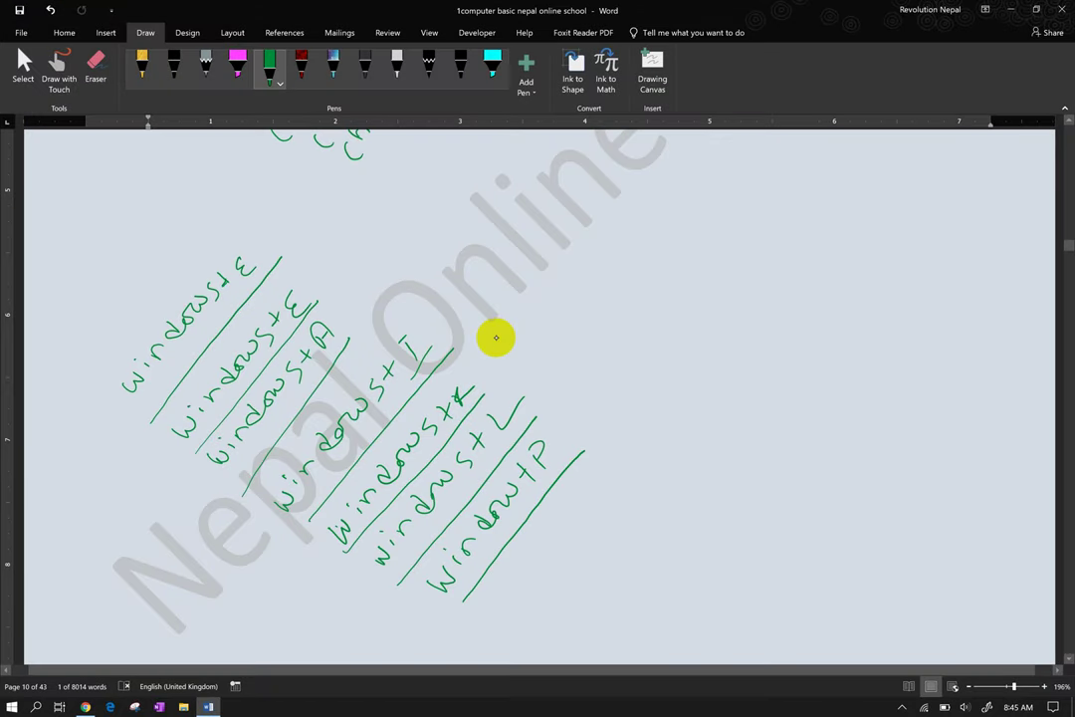
{"action": "mouse_move", "coordinate": [492, 590]}
{"action": "left_mouse_down"}
{"action": "mouse_move", "coordinate": [536, 564]}
{"action": "mouse_move", "coordinate": [549, 534]}
{"action": "mouse_move", "coordinate": [629, 450]}
{"action": "left_mouse_up"}
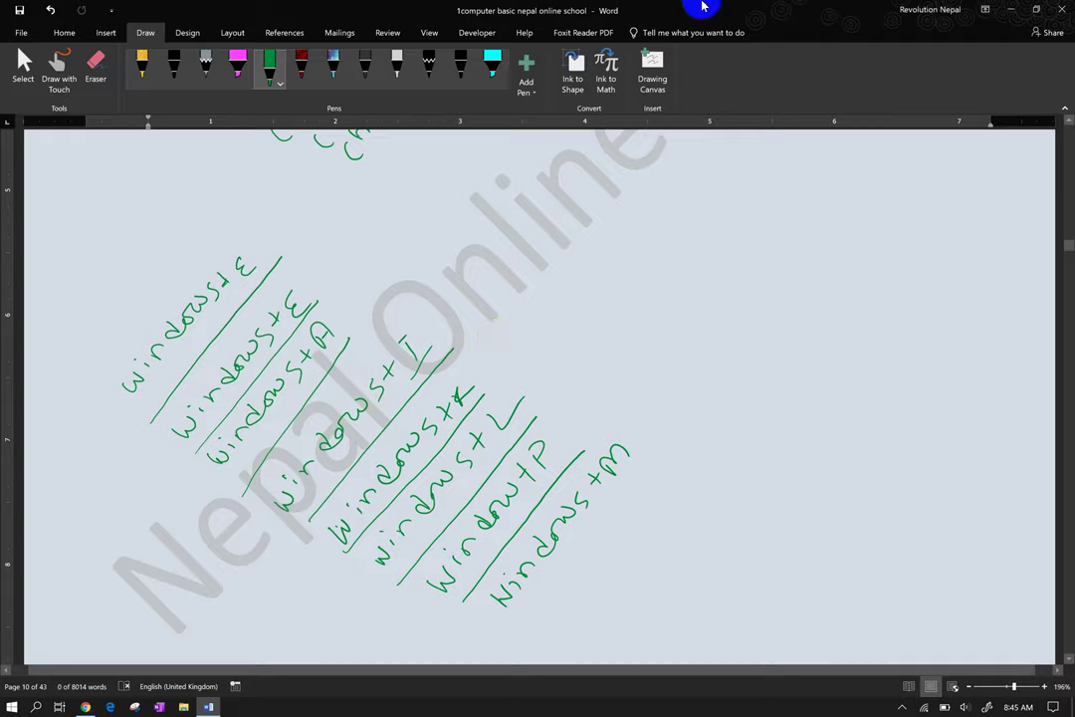
{"action": "left_click", "coordinate": [1007, 9]}
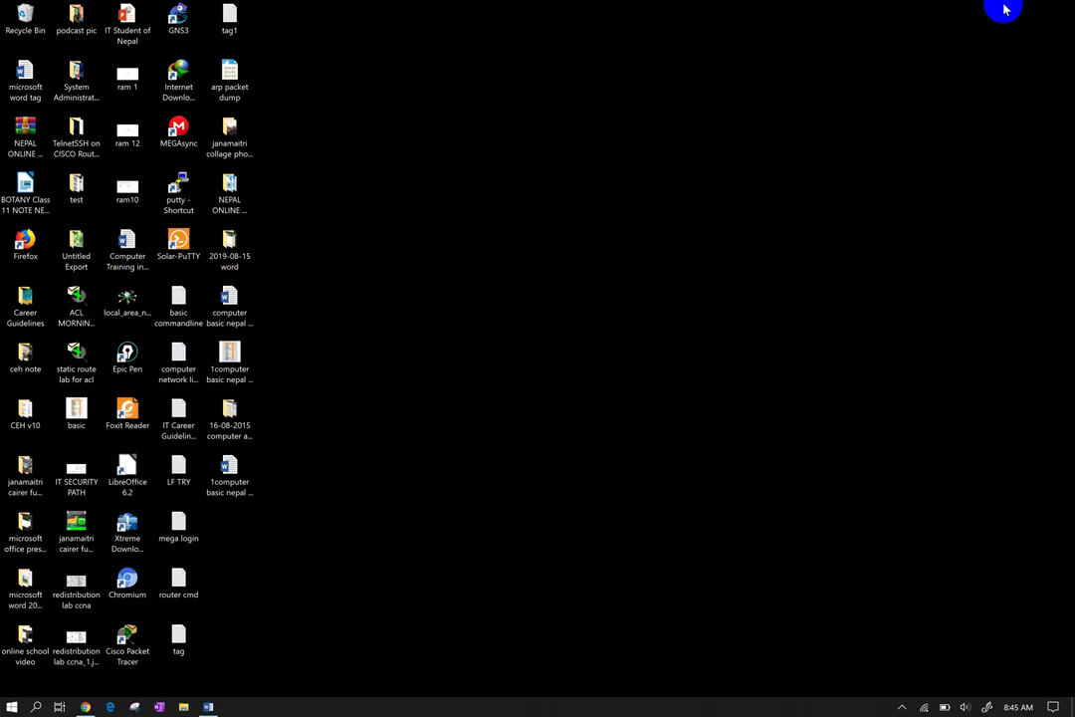
{"action": "key", "text": "super"}
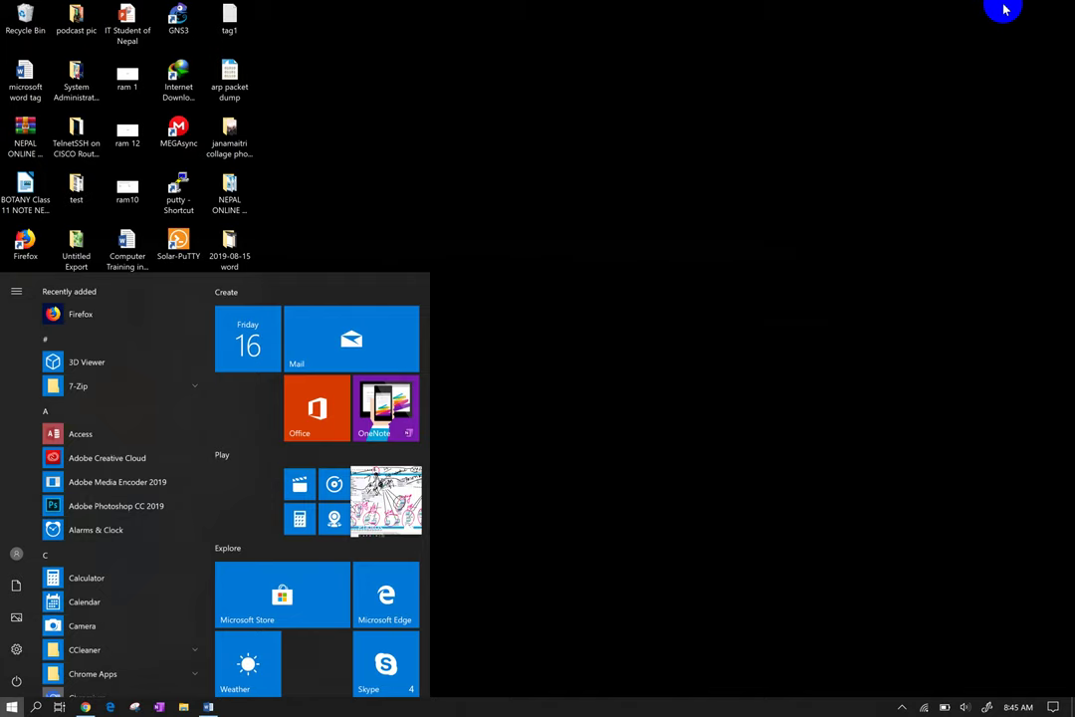
{"action": "left_click", "coordinate": [575, 503]}
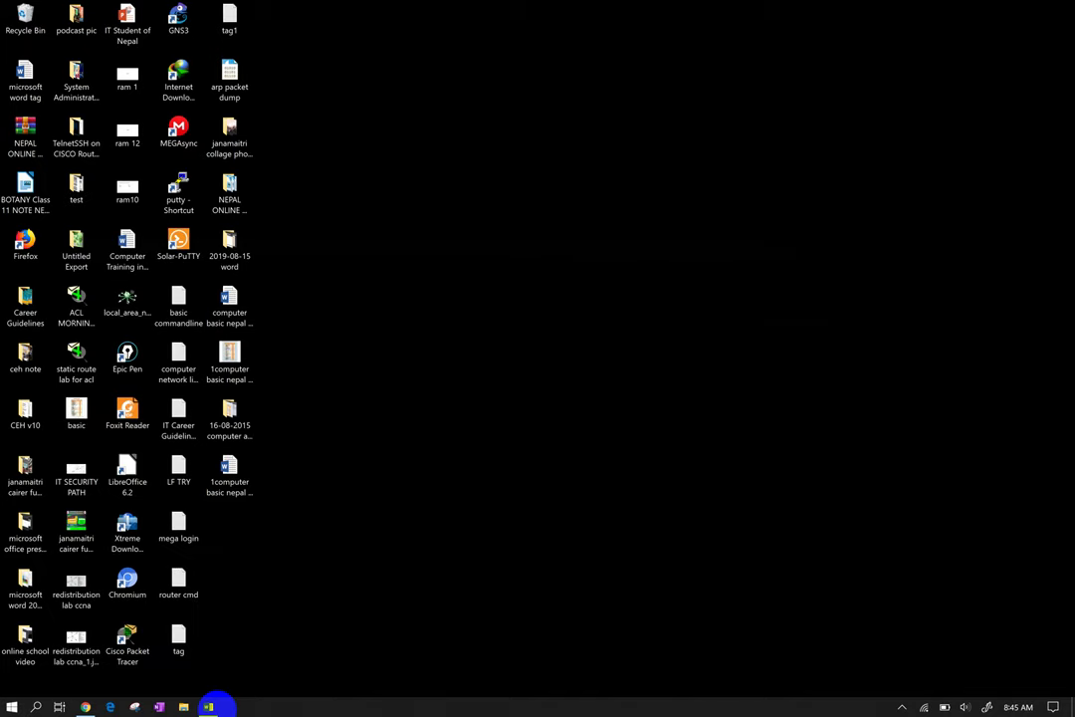
{"action": "left_click", "coordinate": [208, 707]}
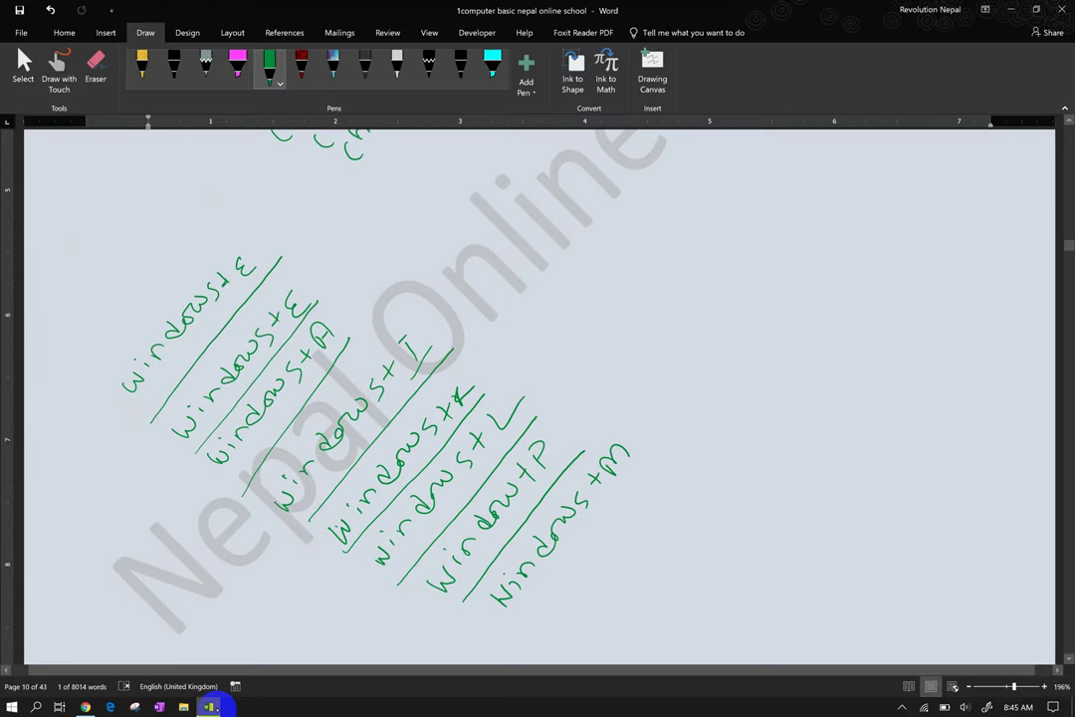
{"action": "left_click_drag", "start_coordinate": [327, 196], "coordinate": [786, 514]}
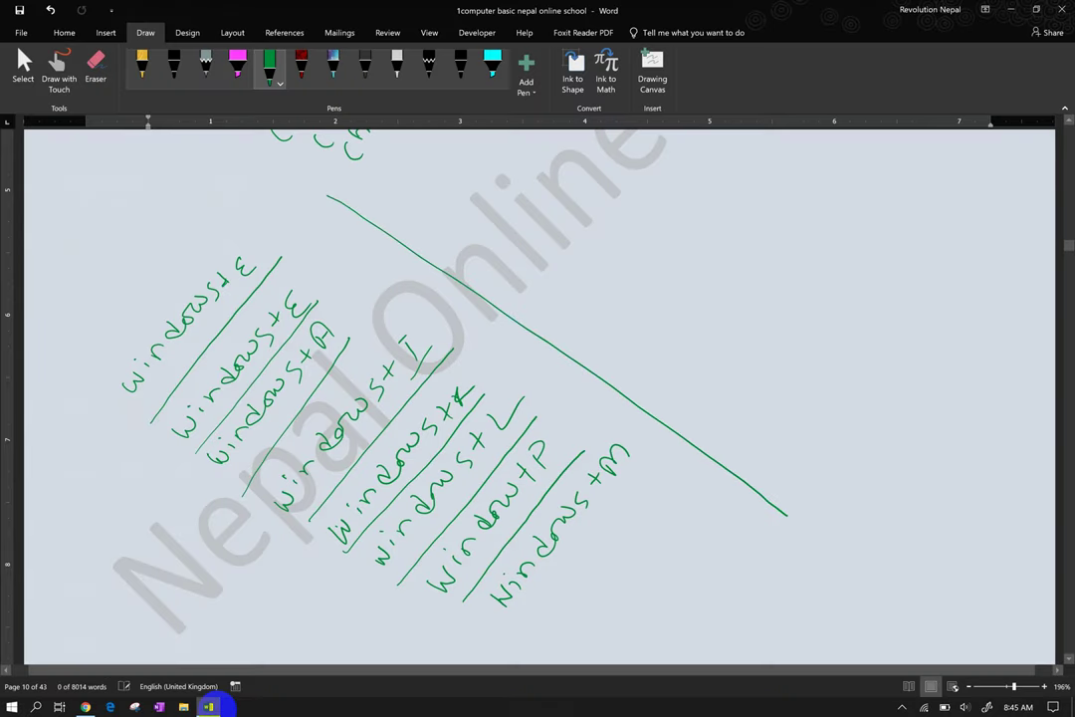
- Handwrite and underline a green 'windows+R->Run' note, then bring up the Run dialog
{"action": "scroll", "coordinate": [537, 398], "scroll_direction": "up", "scroll_amount": 3}
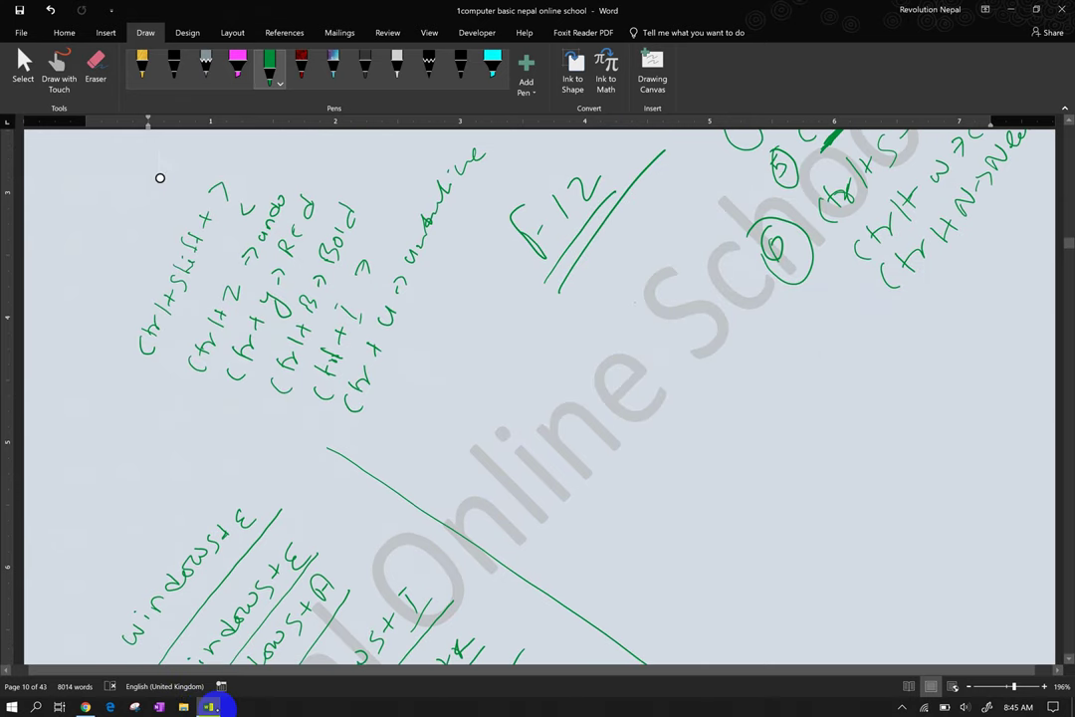
{"action": "mouse_move", "coordinate": [557, 482]}
{"action": "left_mouse_down"}
{"action": "mouse_move", "coordinate": [585, 483]}
{"action": "mouse_move", "coordinate": [711, 346]}
{"action": "mouse_move", "coordinate": [764, 310]}
{"action": "mouse_move", "coordinate": [786, 316]}
{"action": "mouse_move", "coordinate": [811, 294]}
{"action": "left_mouse_up"}
{"action": "left_click_drag", "start_coordinate": [574, 527], "coordinate": [836, 296]}
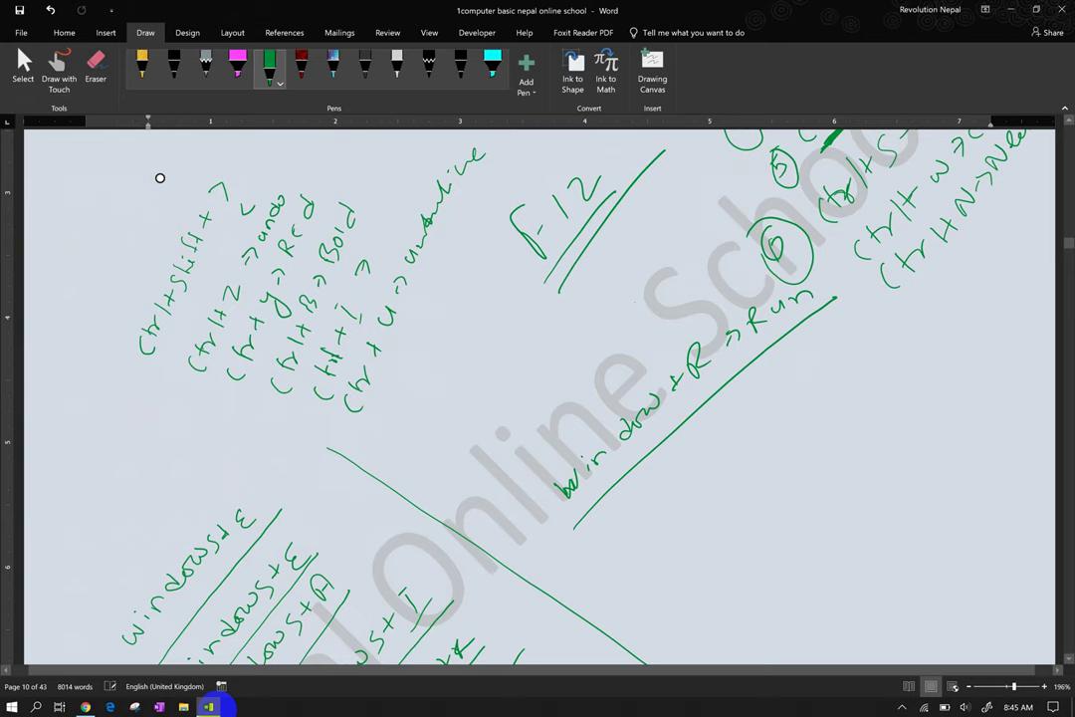
{"action": "key", "text": "super+r"}
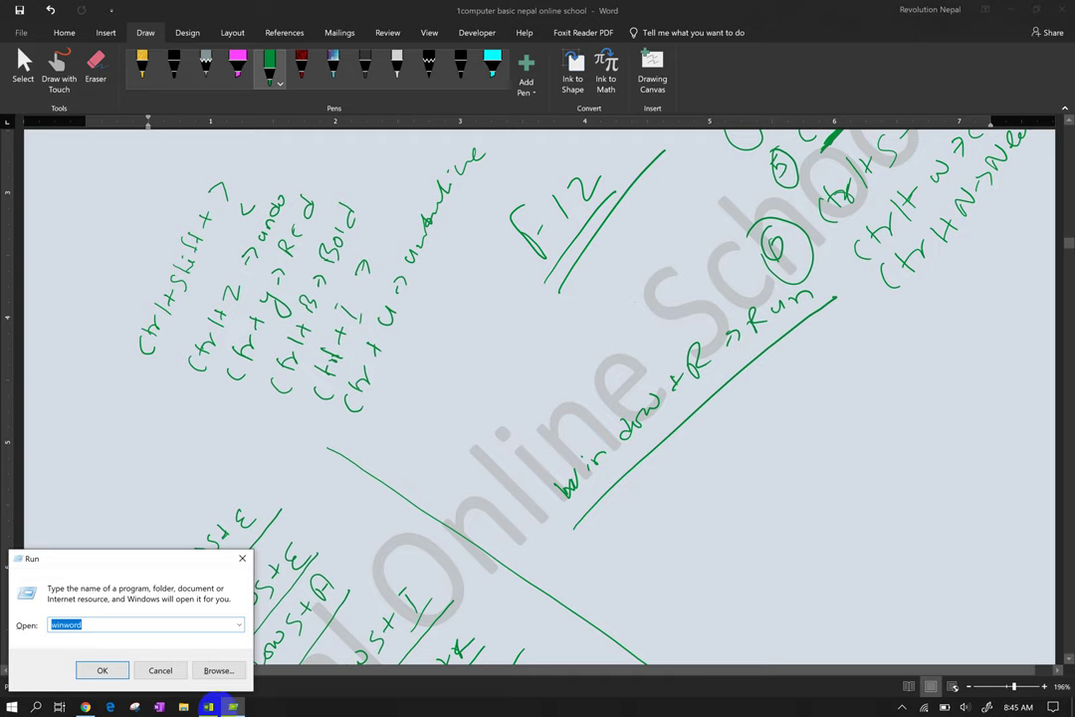
- Demonstrate Windows+D and the Windows+X quick menu, then bring the Word notes back in front
{"action": "left_click", "coordinate": [311, 376]}
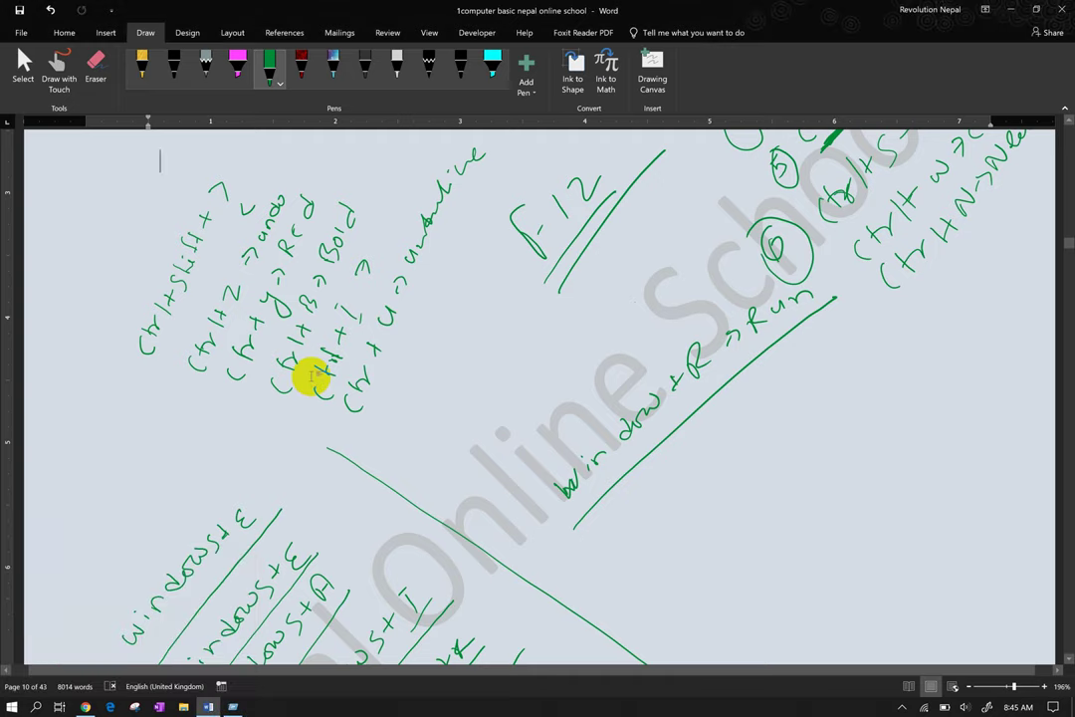
{"action": "key", "text": "super+d"}
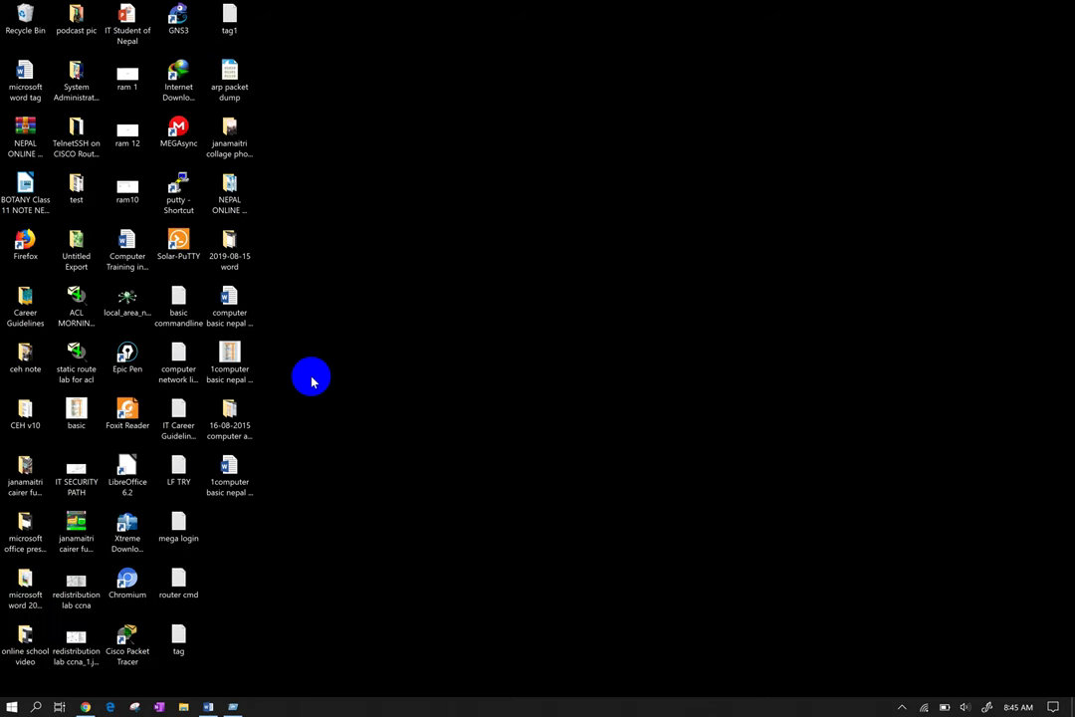
{"action": "key", "text": "super+x"}
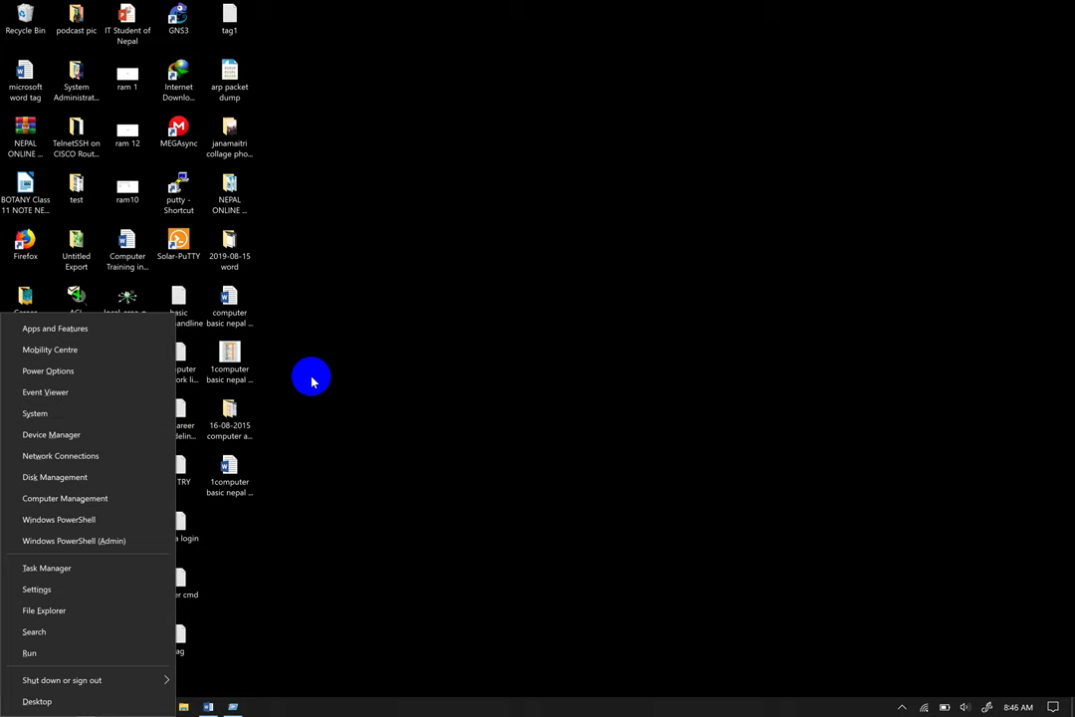
{"action": "key", "text": "Escape"}
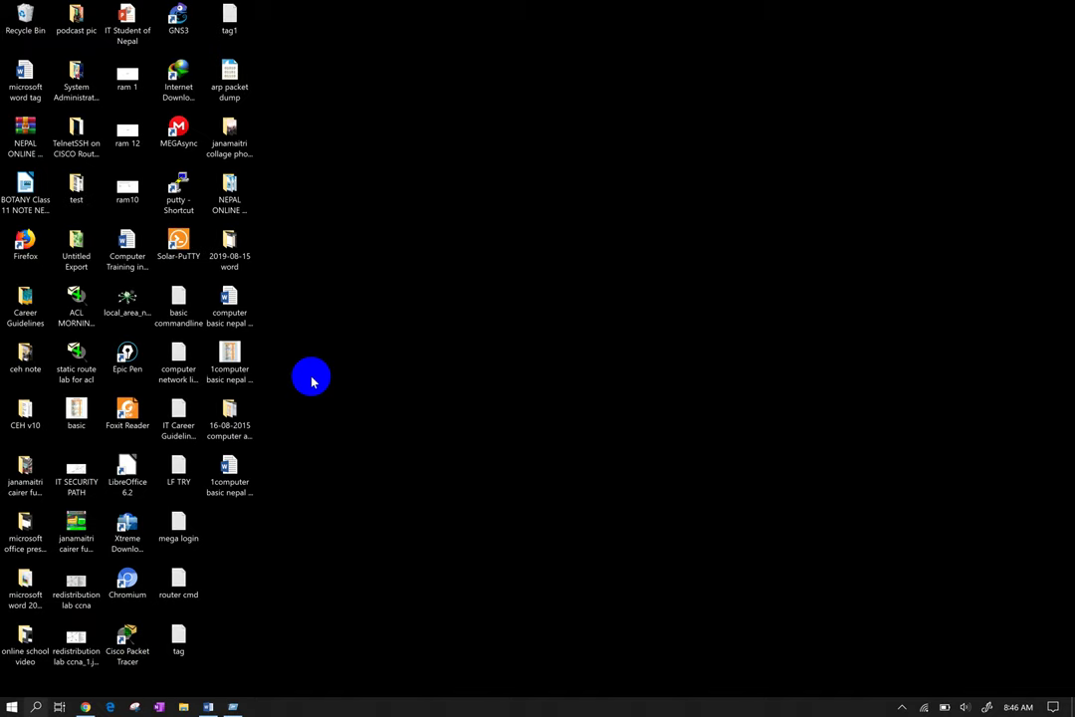
{"action": "left_click", "coordinate": [204, 706]}
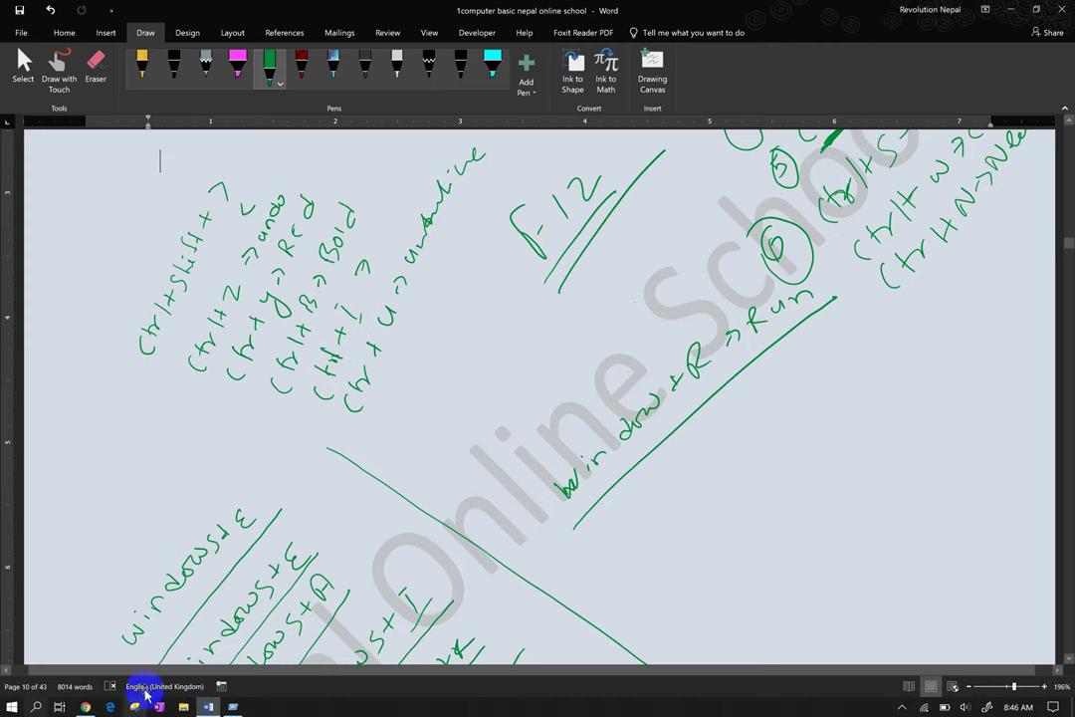
- Scroll down to the windows+ ink list and open Task View with Windows+Tab
{"action": "scroll", "coordinate": [288, 476], "scroll_direction": "down", "scroll_amount": 3}
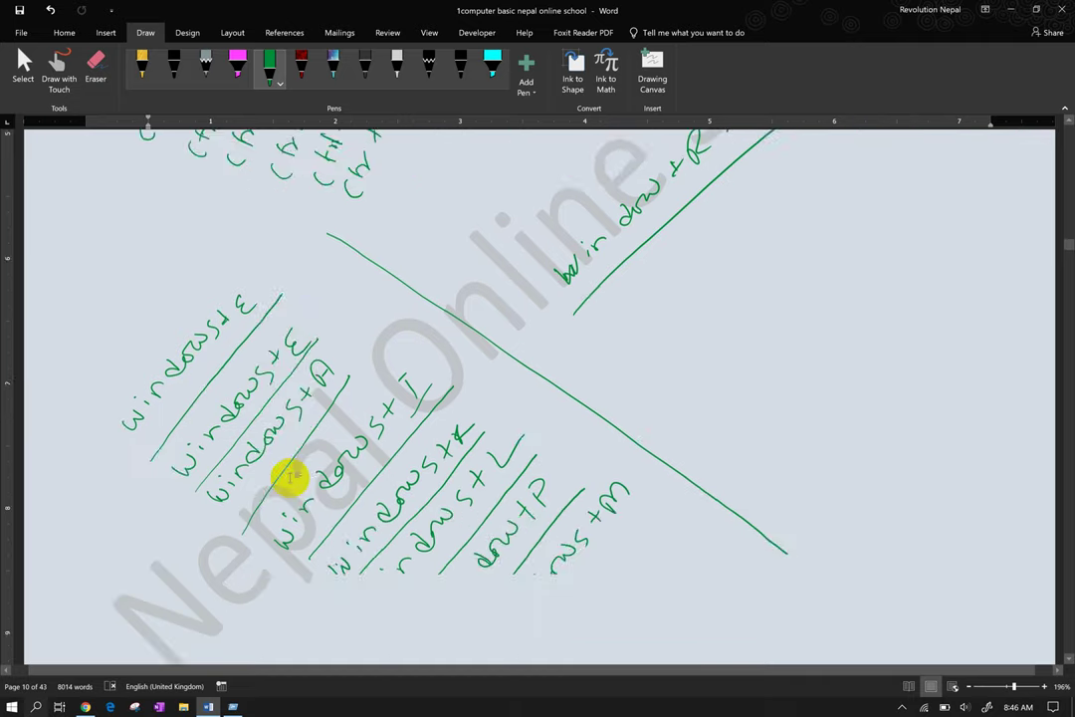
{"action": "scroll", "coordinate": [289, 477], "scroll_direction": "down", "scroll_amount": 2}
{"action": "scroll", "coordinate": [288, 478], "scroll_direction": "down", "scroll_amount": 1}
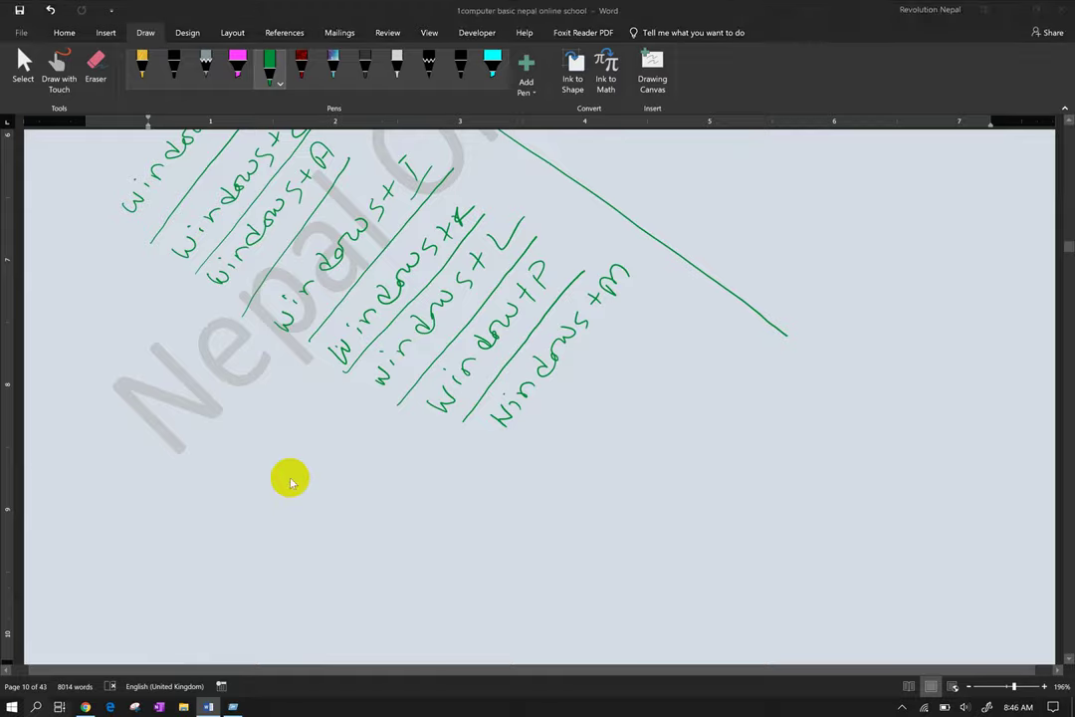
{"action": "key", "text": "super+Tab"}
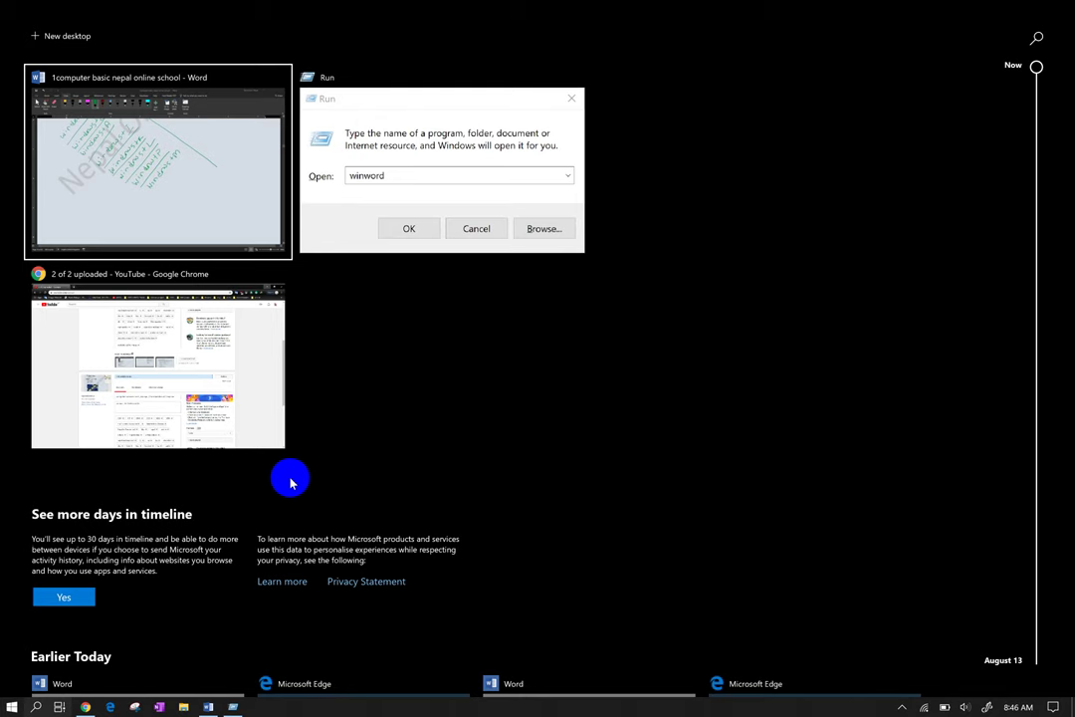
- Cycle through Word, Run and Chrome with Alt+Tab, then toggle Task View with Windows+Tab
{"action": "key", "text": "alt+Tab"}
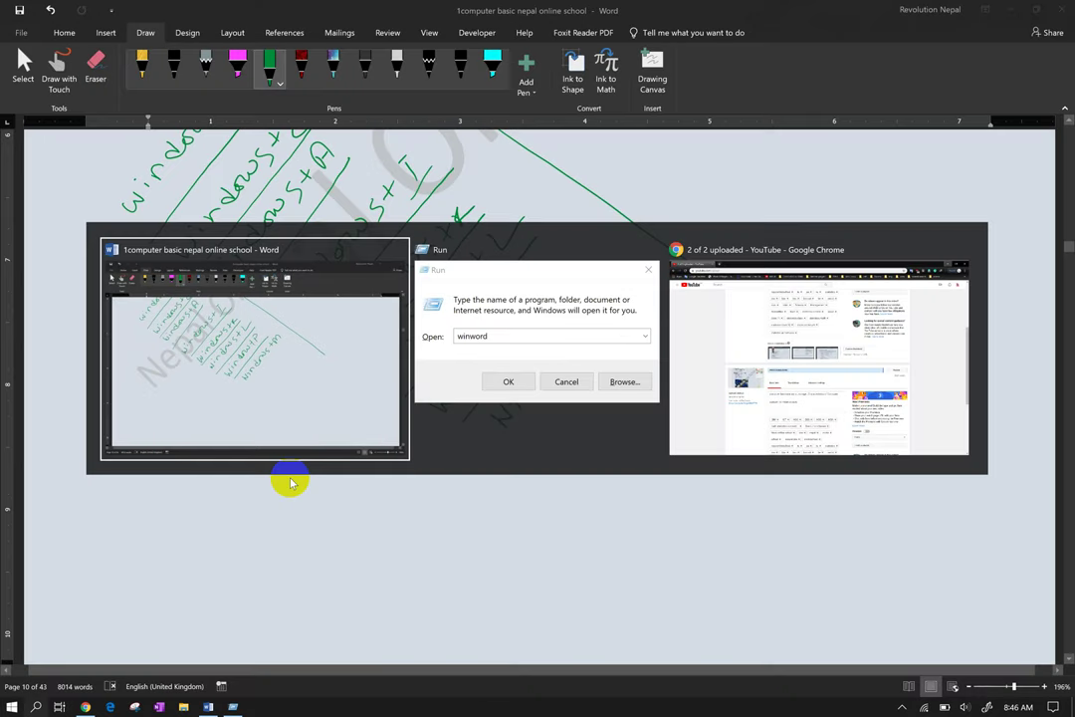
{"action": "key", "text": "alt+Tab"}
{"action": "key", "text": "alt+Tab"}
{"action": "key", "text": "alt+Tab"}
{"action": "key", "text": "alt+Tab"}
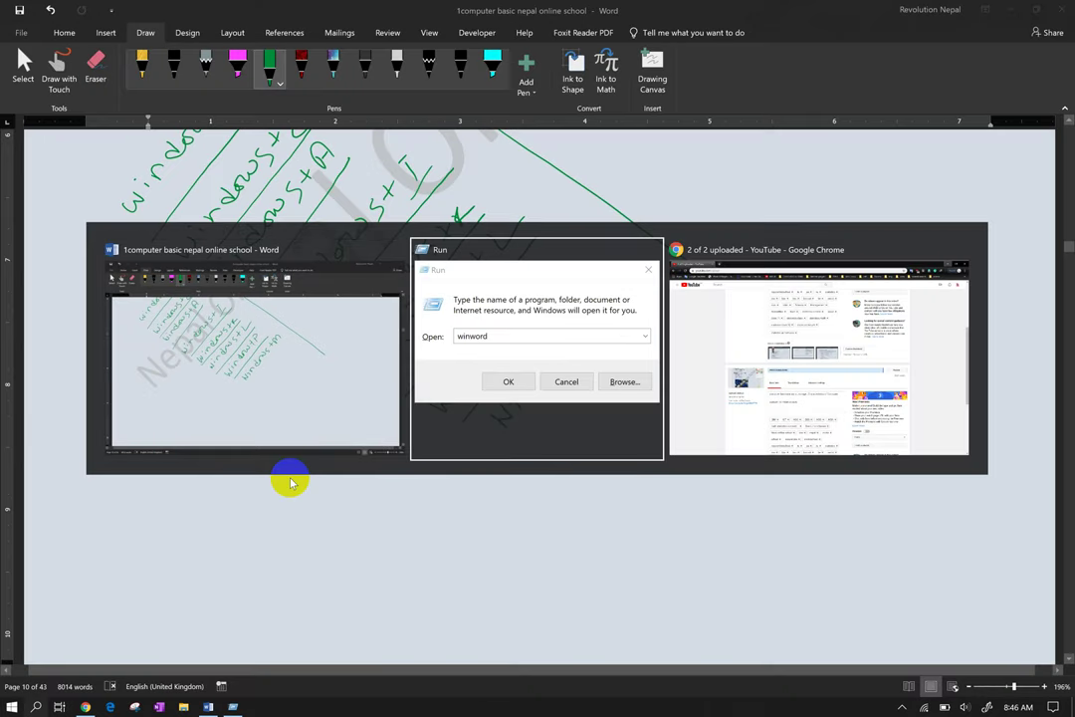
{"action": "key", "text": "alt+Tab"}
{"action": "key", "text": "alt+Tab"}
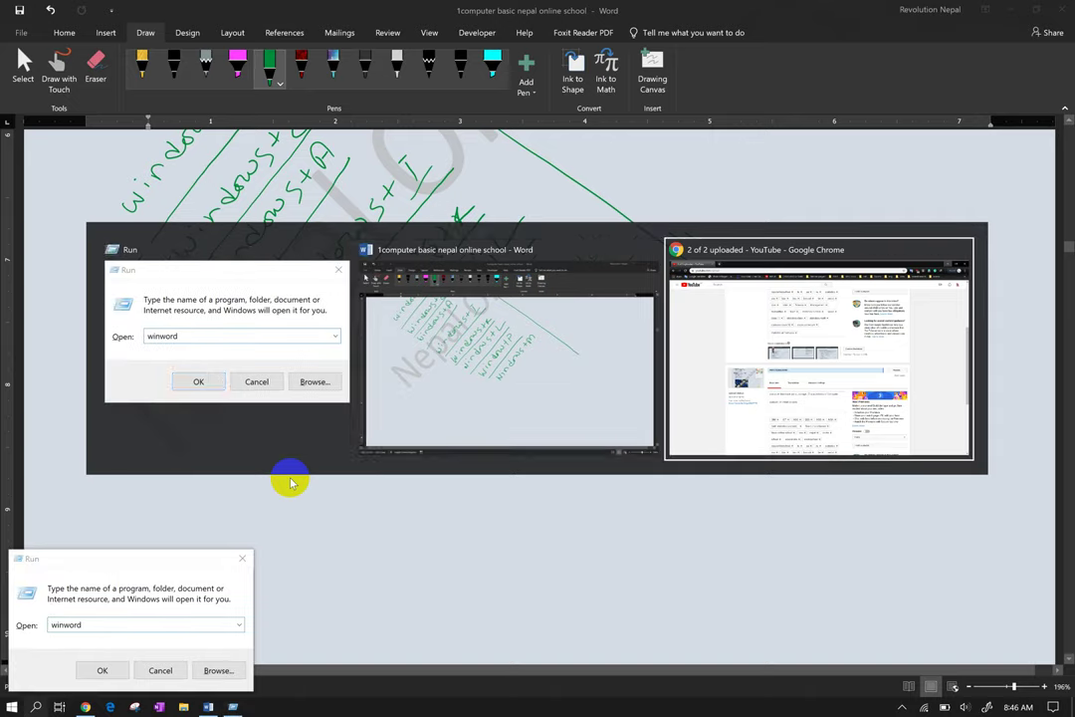
{"action": "key", "text": "super+Tab"}
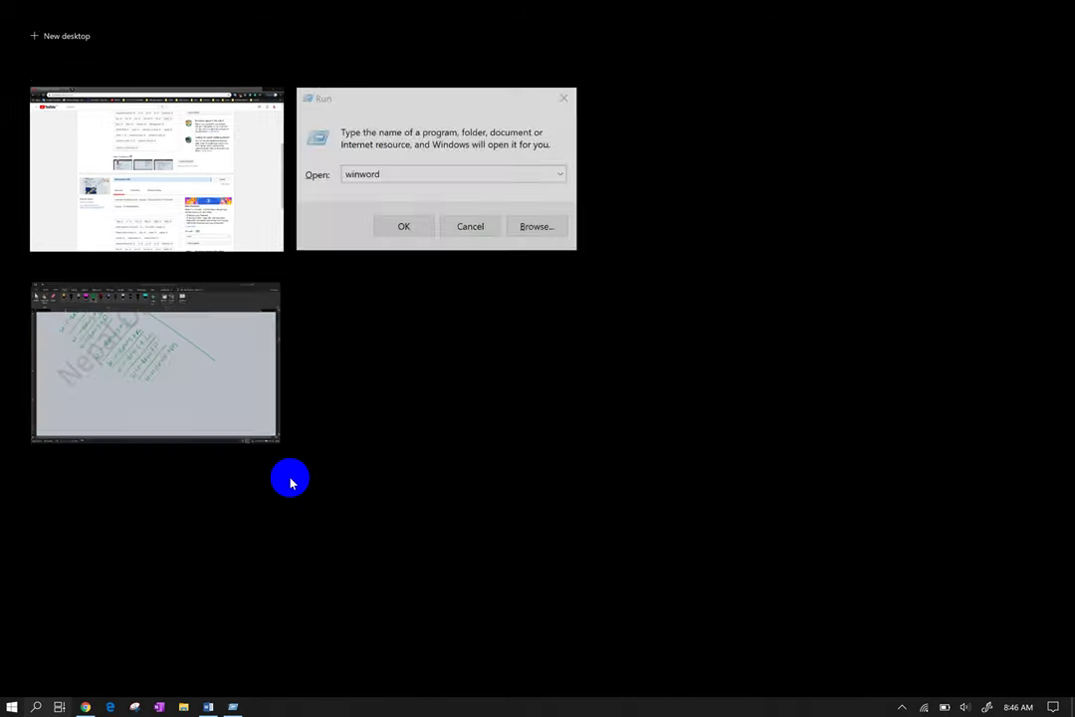
{"action": "key", "text": "super+Tab"}
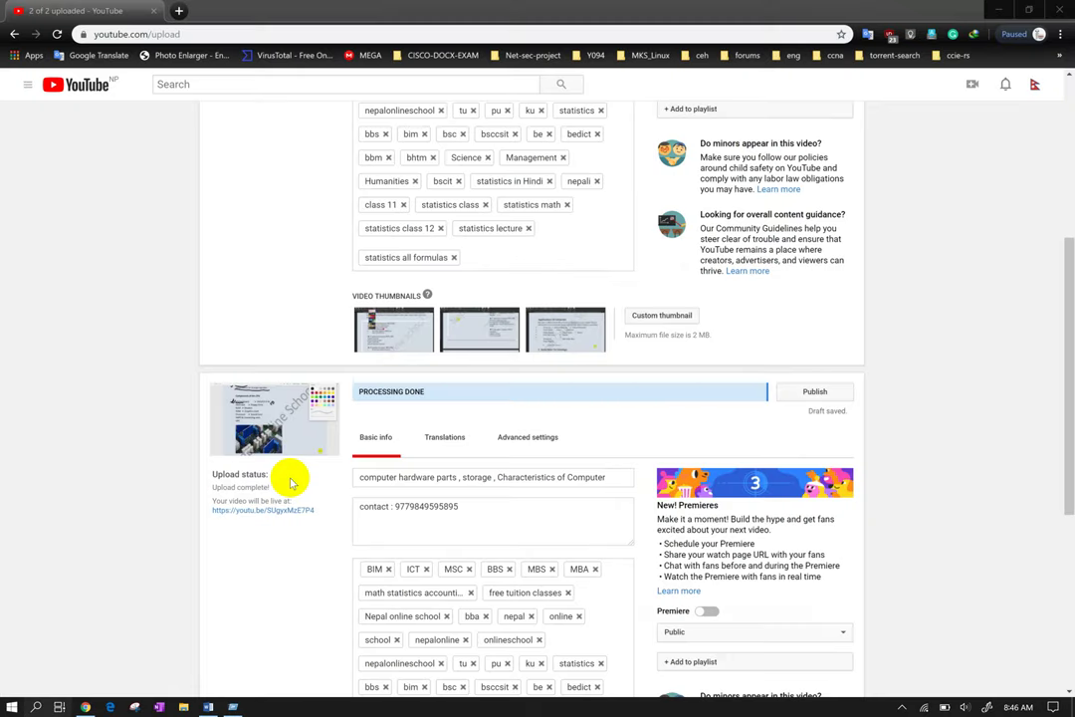
{"action": "key", "text": "super+Tab"}
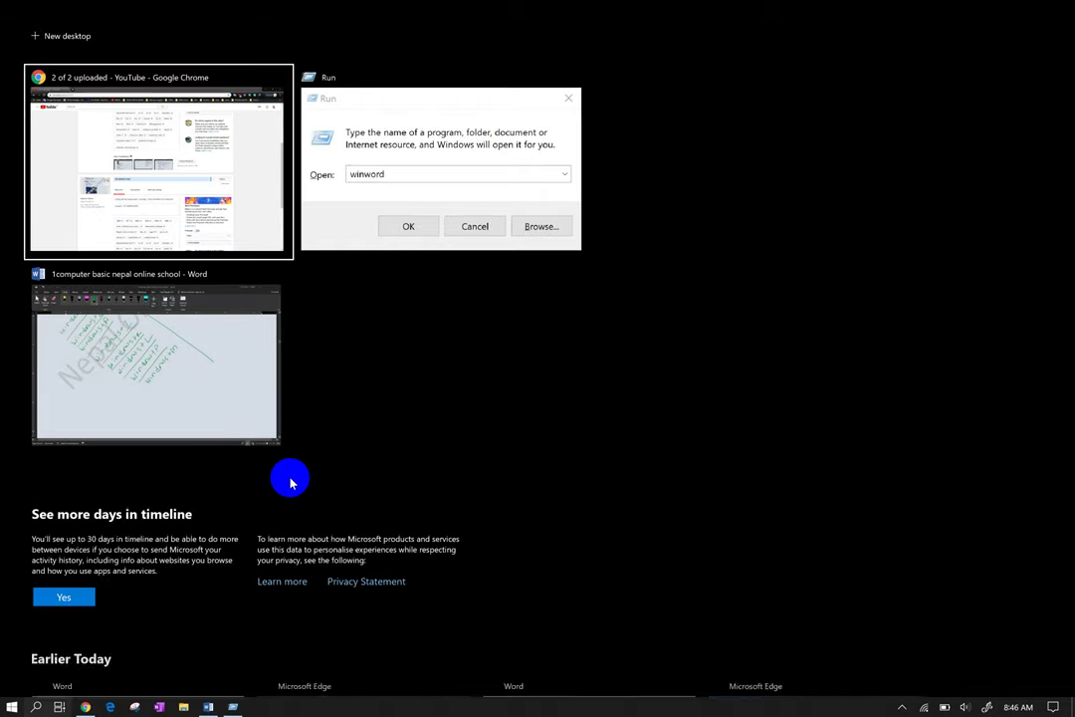
- Open and close the Start menu, press Windows+R, then Alt+Tab back to Word
{"action": "key", "text": "super"}
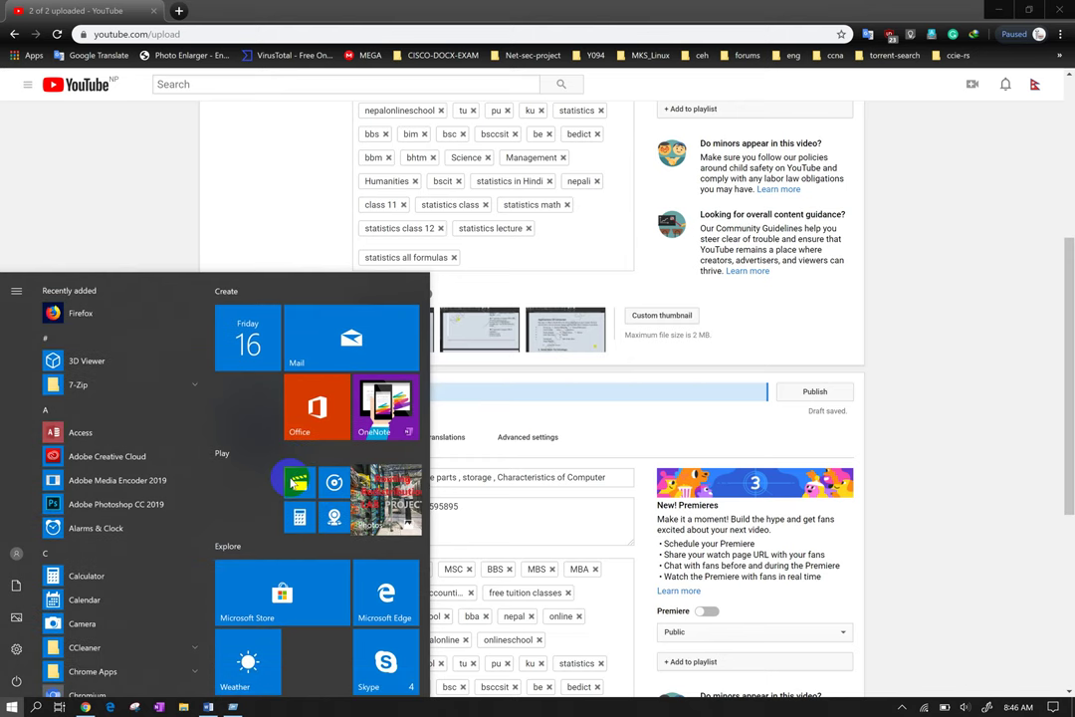
{"action": "left_click", "coordinate": [10, 696]}
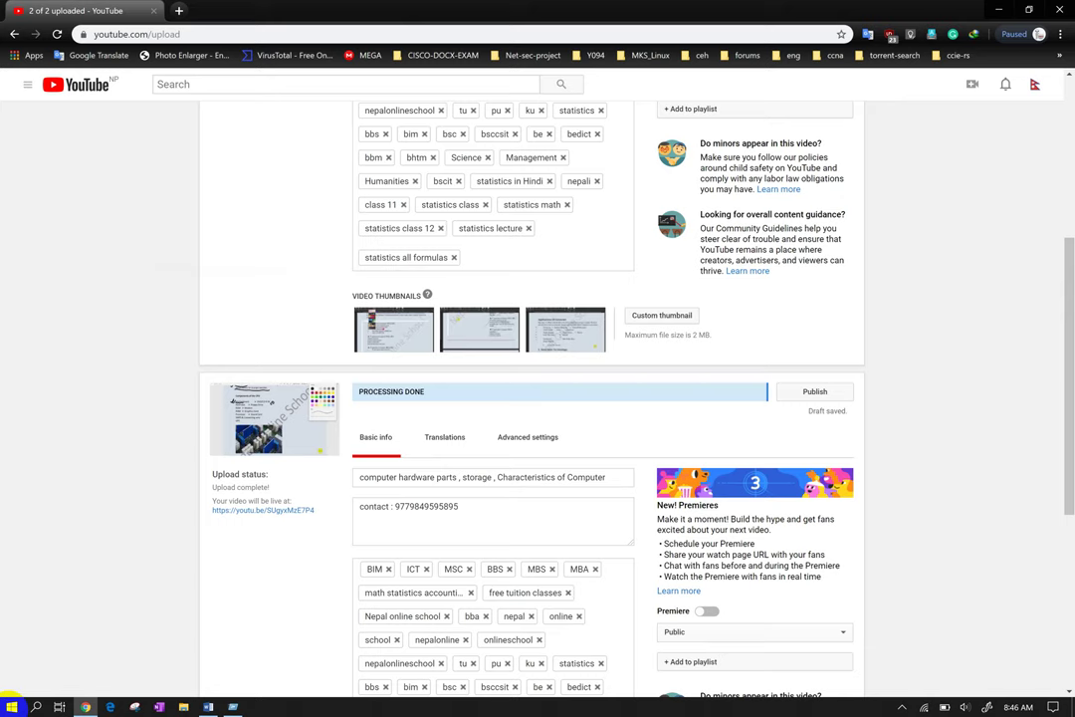
{"action": "key", "text": "super+r"}
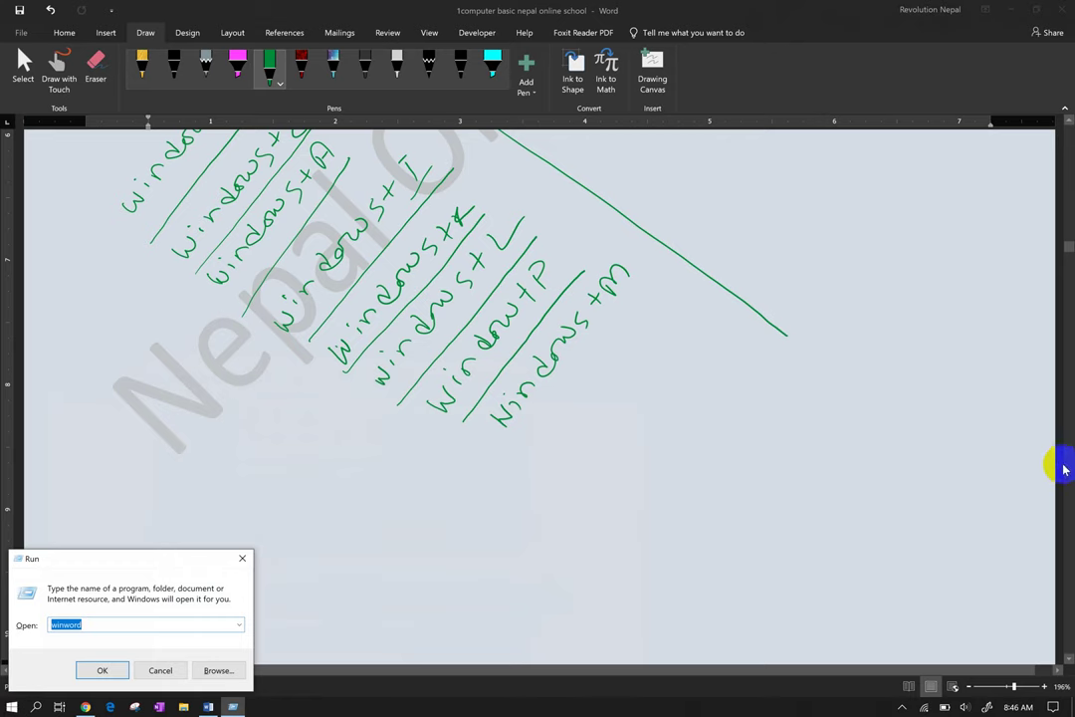
{"action": "scroll", "coordinate": [1057, 416], "scroll_direction": "down", "scroll_amount": 1}
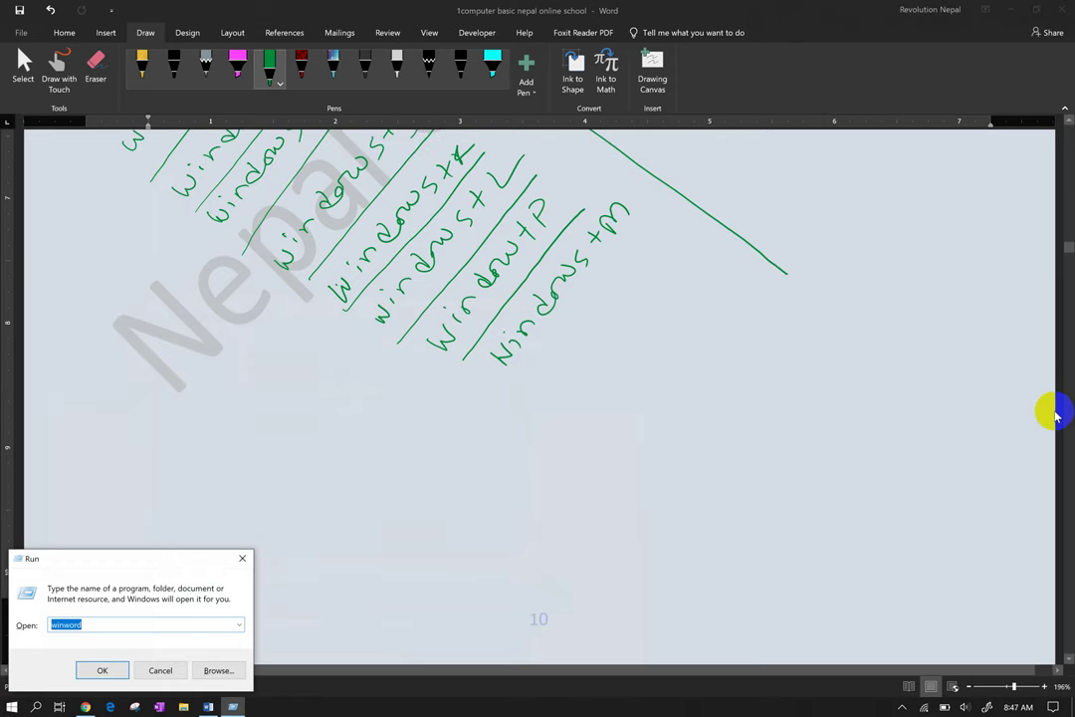
{"action": "key", "text": "alt+Tab"}
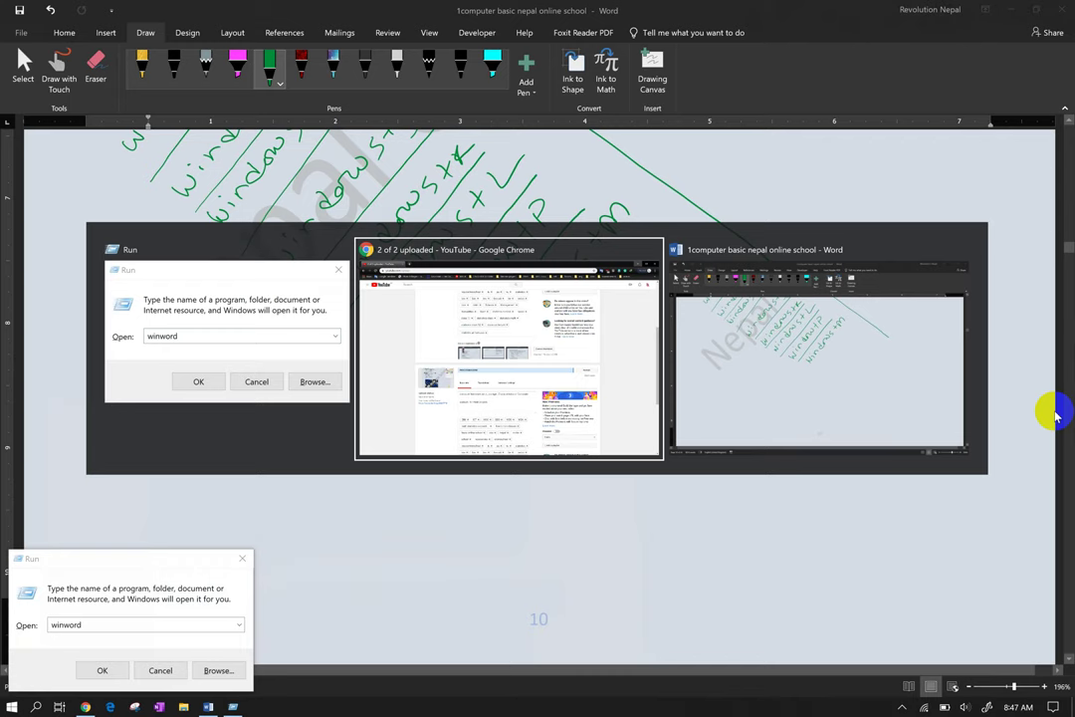
{"action": "key", "text": "alt+Tab"}
{"action": "key", "text": "alt+Tab"}
{"action": "key", "text": "alt+Tab"}
{"action": "key", "text": "alt+Tab"}
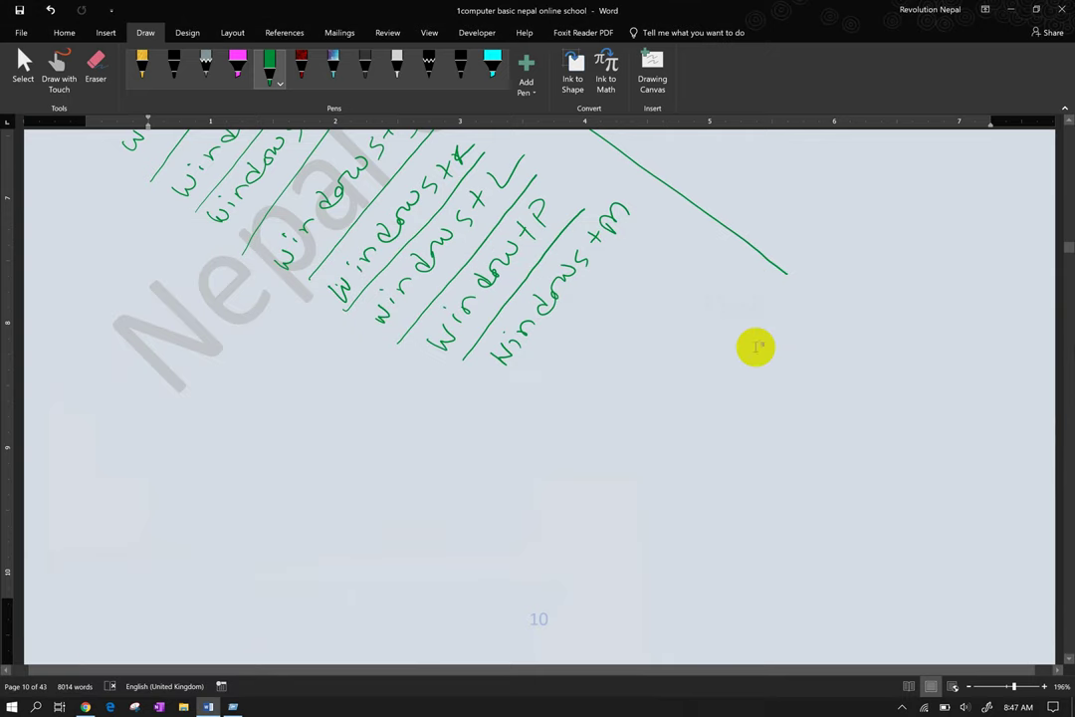
- Handwrite 'alt+Tab' in green ink below the Windows+M line
{"action": "scroll", "coordinate": [757, 347], "scroll_direction": "down", "scroll_amount": 1}
{"action": "scroll", "coordinate": [757, 347], "scroll_direction": "up", "scroll_amount": 1}
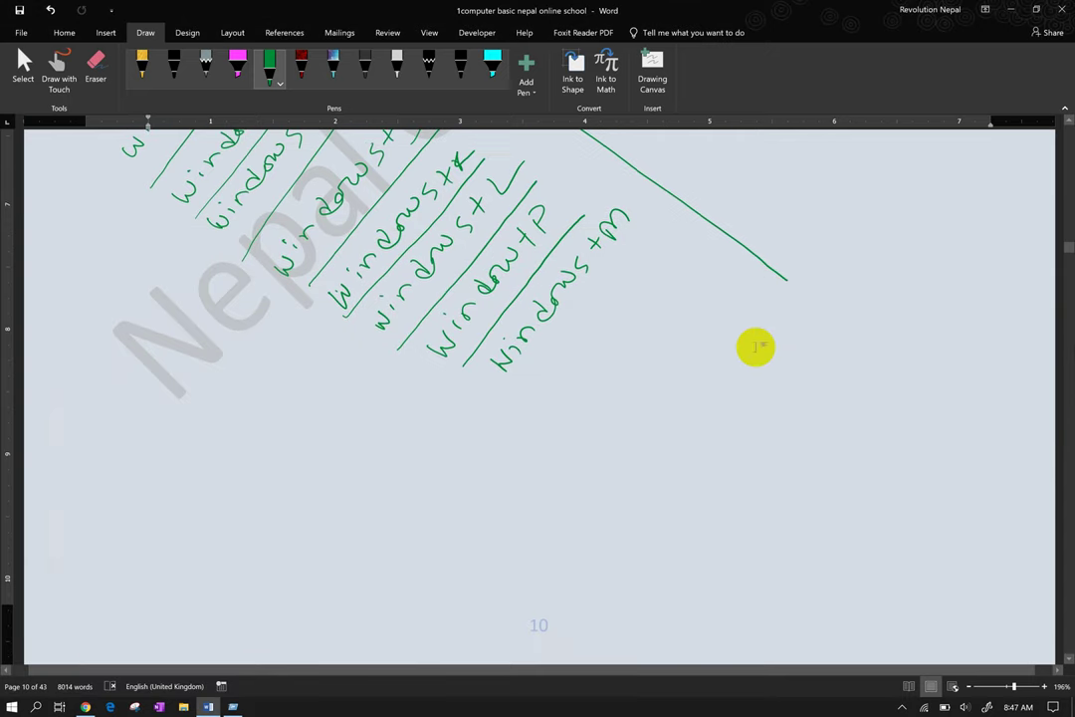
{"action": "mouse_move", "coordinate": [544, 444]}
{"action": "left_mouse_down"}
{"action": "mouse_move", "coordinate": [534, 460]}
{"action": "mouse_move", "coordinate": [547, 468]}
{"action": "mouse_move", "coordinate": [556, 430]}
{"action": "left_mouse_up"}
{"action": "mouse_move", "coordinate": [559, 463]}
{"action": "left_mouse_down"}
{"action": "mouse_move", "coordinate": [563, 424]}
{"action": "mouse_move", "coordinate": [567, 439]}
{"action": "mouse_move", "coordinate": [586, 426]}
{"action": "mouse_move", "coordinate": [601, 370]}
{"action": "mouse_move", "coordinate": [623, 351]}
{"action": "mouse_move", "coordinate": [625, 378]}
{"action": "left_mouse_up"}
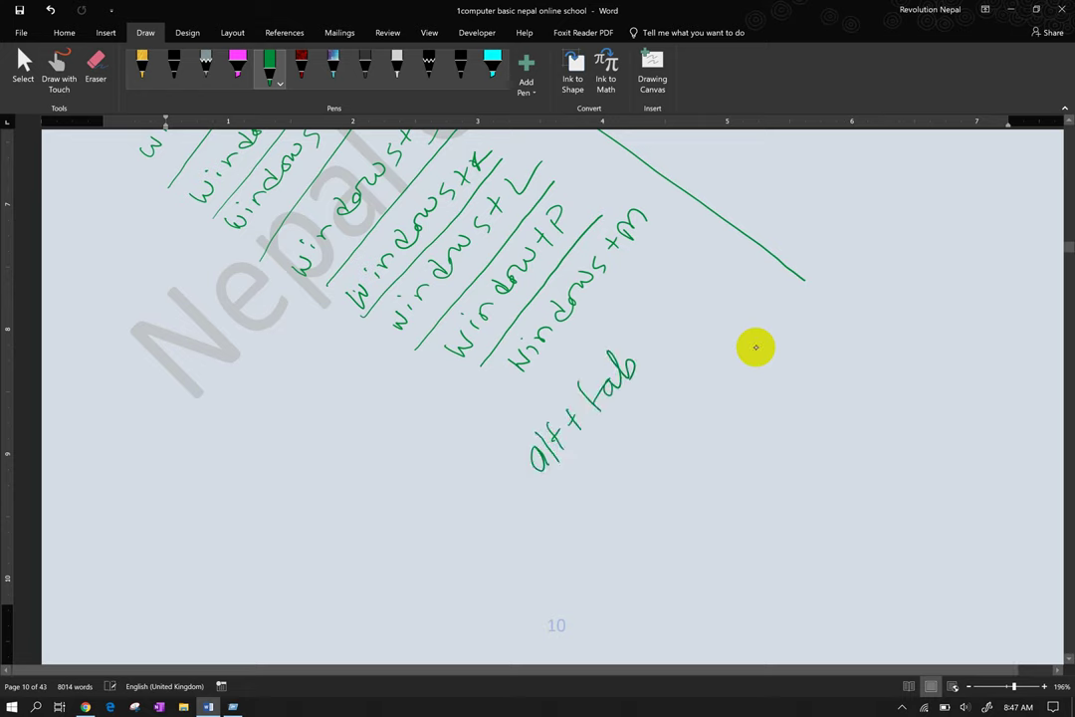
- Handwrite 'Ctrl+alt+Tab' beneath the alt+Tab note
{"action": "left_click_drag", "start_coordinate": [580, 476], "coordinate": [575, 507]}
{"action": "mouse_move", "coordinate": [589, 467]}
{"action": "left_mouse_down"}
{"action": "mouse_move", "coordinate": [585, 498]}
{"action": "mouse_move", "coordinate": [601, 472]}
{"action": "mouse_move", "coordinate": [604, 483]}
{"action": "left_mouse_up"}
{"action": "mouse_move", "coordinate": [611, 453]}
{"action": "left_mouse_down"}
{"action": "mouse_move", "coordinate": [627, 445]}
{"action": "mouse_move", "coordinate": [621, 460]}
{"action": "left_mouse_up"}
{"action": "mouse_move", "coordinate": [643, 411]}
{"action": "left_mouse_down"}
{"action": "mouse_move", "coordinate": [645, 427]}
{"action": "mouse_move", "coordinate": [662, 418]}
{"action": "left_mouse_up"}
{"action": "left_click_drag", "start_coordinate": [659, 404], "coordinate": [689, 380]}
{"action": "left_click_drag", "start_coordinate": [681, 372], "coordinate": [683, 394]}
{"action": "mouse_move", "coordinate": [709, 321]}
{"action": "left_mouse_down"}
{"action": "mouse_move", "coordinate": [703, 370]}
{"action": "mouse_move", "coordinate": [721, 322]}
{"action": "left_mouse_up"}
{"action": "mouse_move", "coordinate": [725, 344]}
{"action": "left_mouse_down"}
{"action": "mouse_move", "coordinate": [723, 358]}
{"action": "mouse_move", "coordinate": [735, 354]}
{"action": "left_mouse_up"}
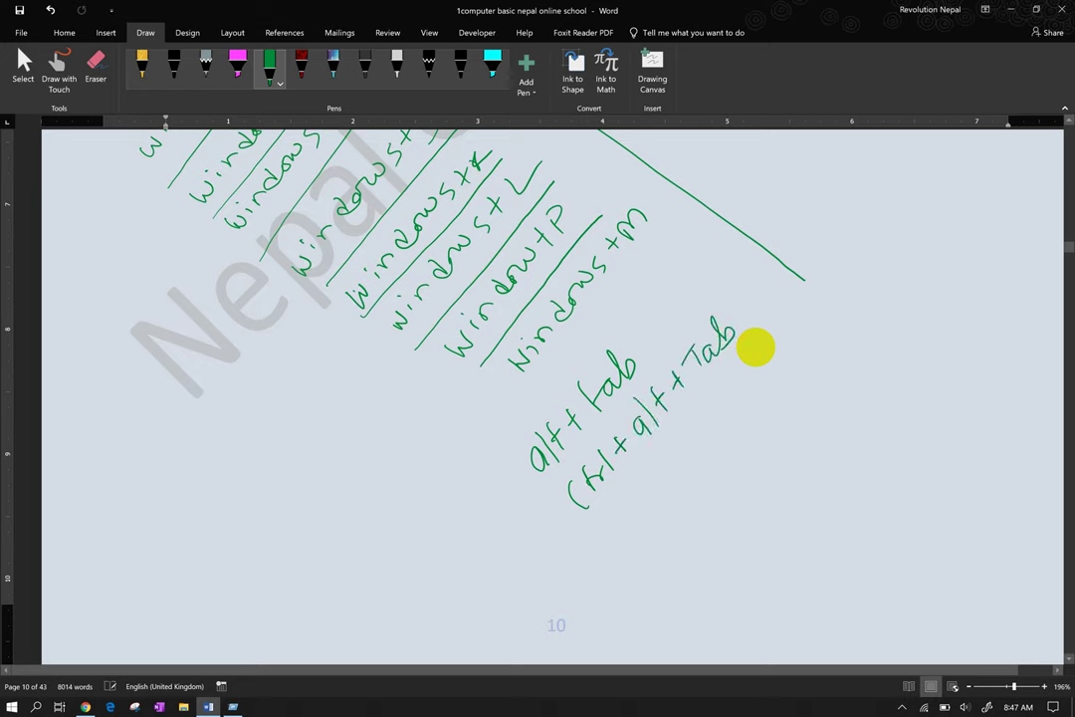
- Handwrite 'window+Tab' beneath the Ctrl+alt+Tab note
{"action": "mouse_move", "coordinate": [625, 498]}
{"action": "left_mouse_down"}
{"action": "mouse_move", "coordinate": [643, 516]}
{"action": "mouse_move", "coordinate": [687, 430]}
{"action": "mouse_move", "coordinate": [733, 396]}
{"action": "left_mouse_up"}
{"action": "mouse_move", "coordinate": [725, 391]}
{"action": "left_mouse_down"}
{"action": "mouse_move", "coordinate": [726, 408]}
{"action": "mouse_move", "coordinate": [754, 356]}
{"action": "left_mouse_up"}
{"action": "mouse_move", "coordinate": [745, 362]}
{"action": "left_mouse_down"}
{"action": "mouse_move", "coordinate": [744, 384]}
{"action": "mouse_move", "coordinate": [768, 366]}
{"action": "left_mouse_up"}
{"action": "mouse_move", "coordinate": [779, 328]}
{"action": "left_mouse_down"}
{"action": "mouse_move", "coordinate": [772, 366]}
{"action": "mouse_move", "coordinate": [790, 344]}
{"action": "left_mouse_up"}
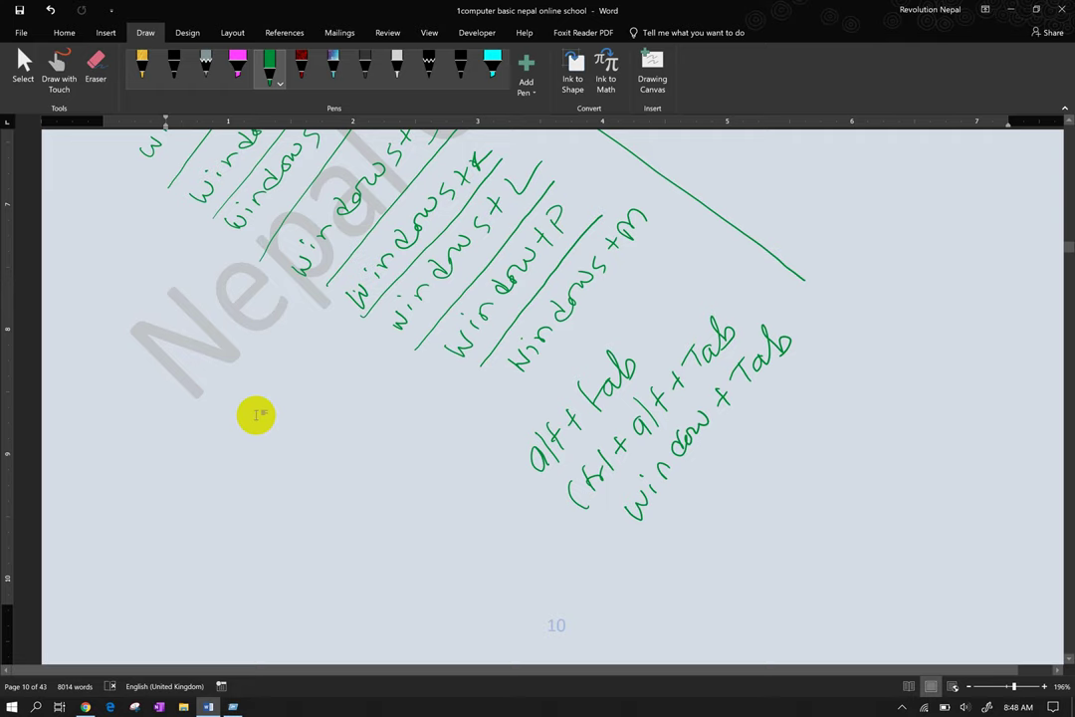
- Scroll down to page 11's start-up and shutdown instructions and show the hidden taskbar icons
{"action": "scroll", "coordinate": [255, 414], "scroll_direction": "down", "scroll_amount": 4, "text": "ctrl"}
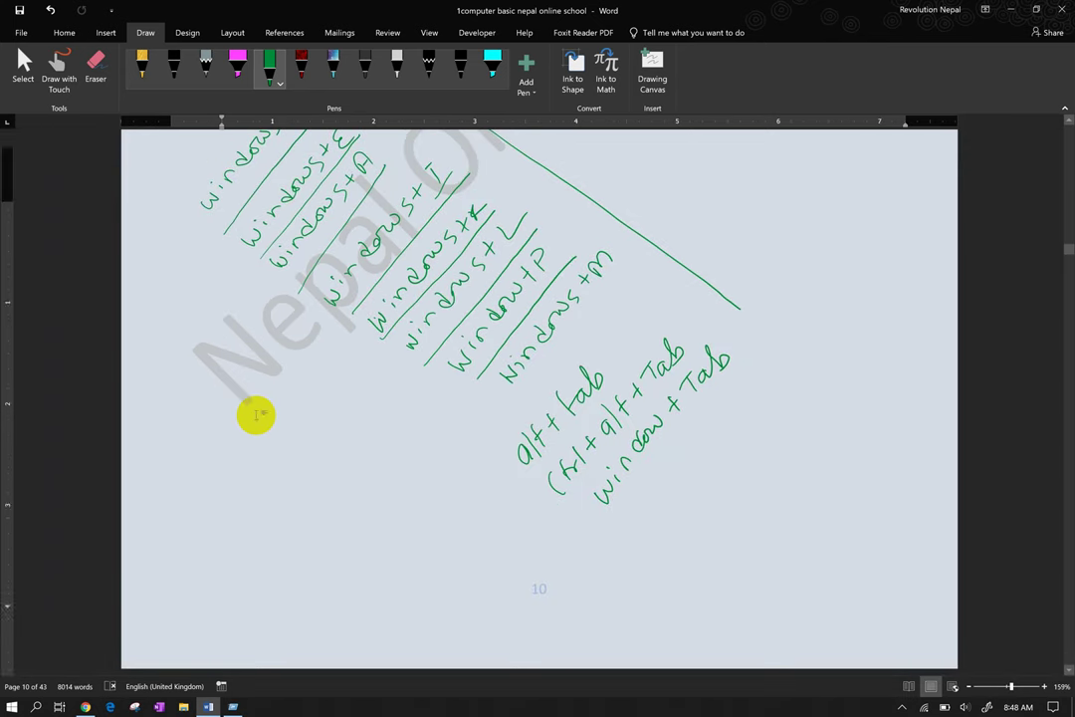
{"action": "scroll", "coordinate": [341, 400], "scroll_direction": "down", "scroll_amount": 5}
{"action": "scroll", "coordinate": [344, 408], "scroll_direction": "down", "scroll_amount": 1}
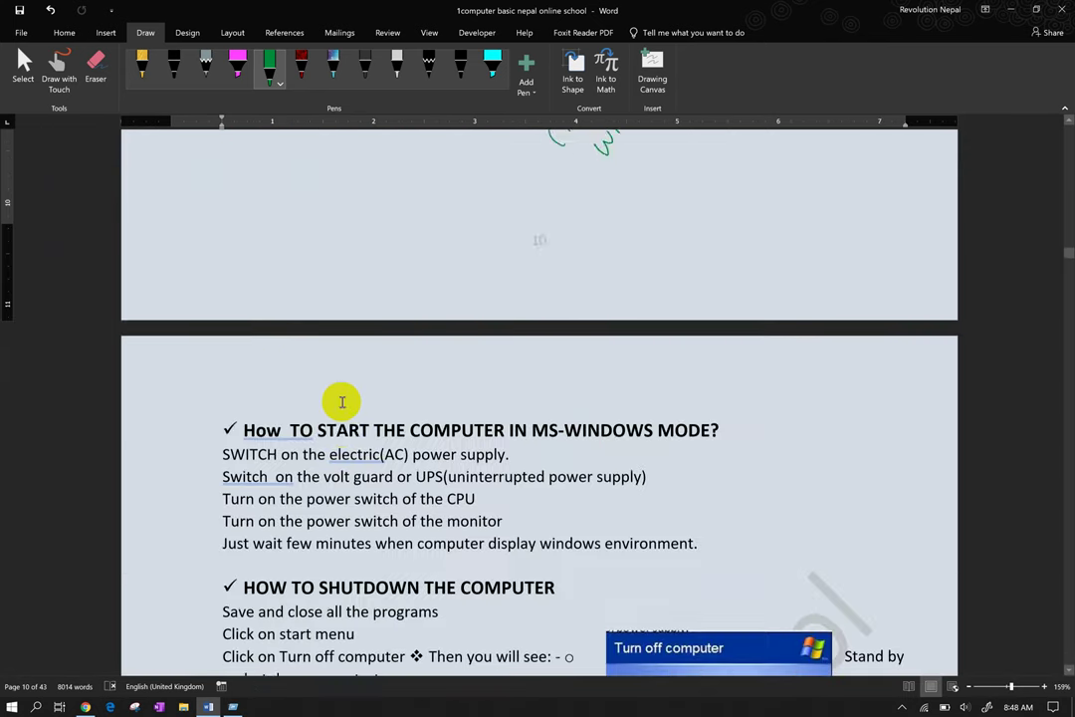
{"action": "scroll", "coordinate": [343, 408], "scroll_direction": "down", "scroll_amount": 2}
{"action": "scroll", "coordinate": [343, 408], "scroll_direction": "down", "scroll_amount": 2}
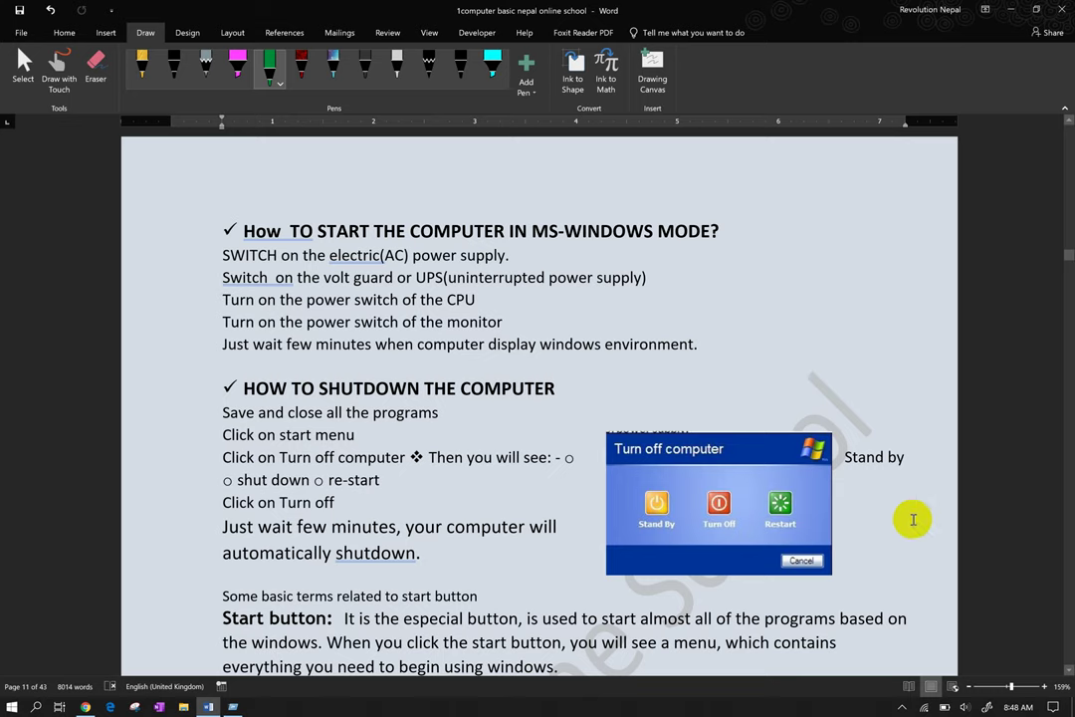
{"action": "left_click", "coordinate": [902, 707]}
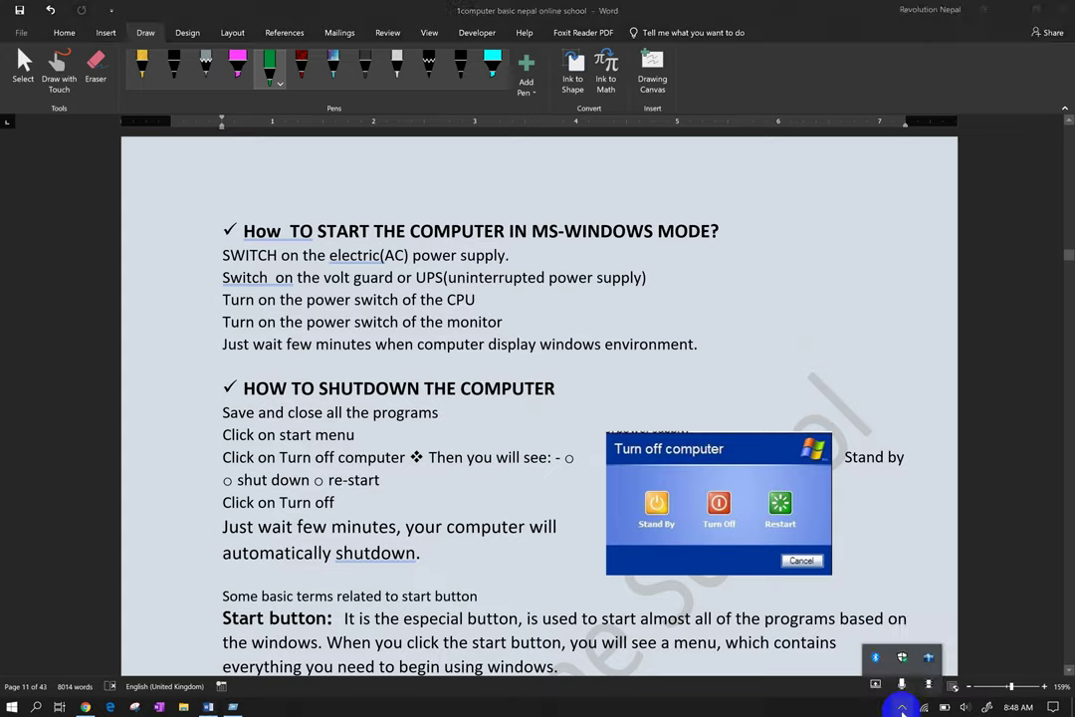